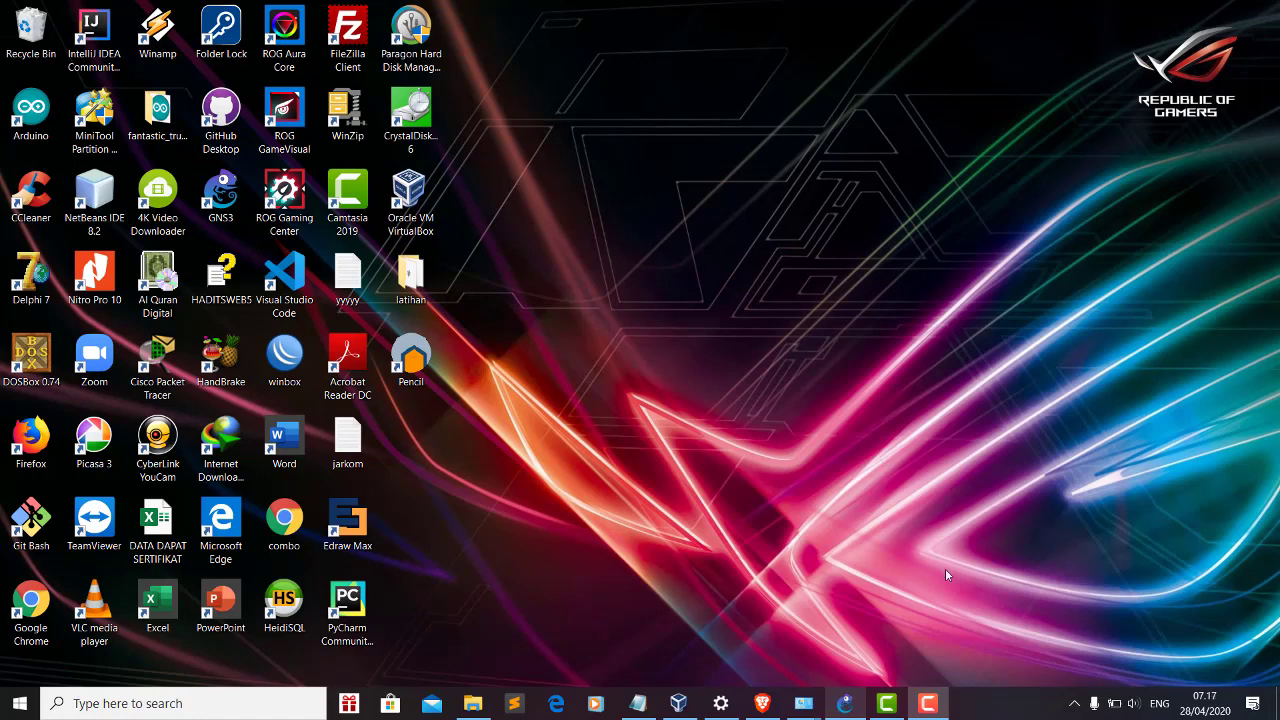
Bring up the VirtualBox Manager and connect the computer to the available secured Wi-Fi network
left_click(1074, 703)
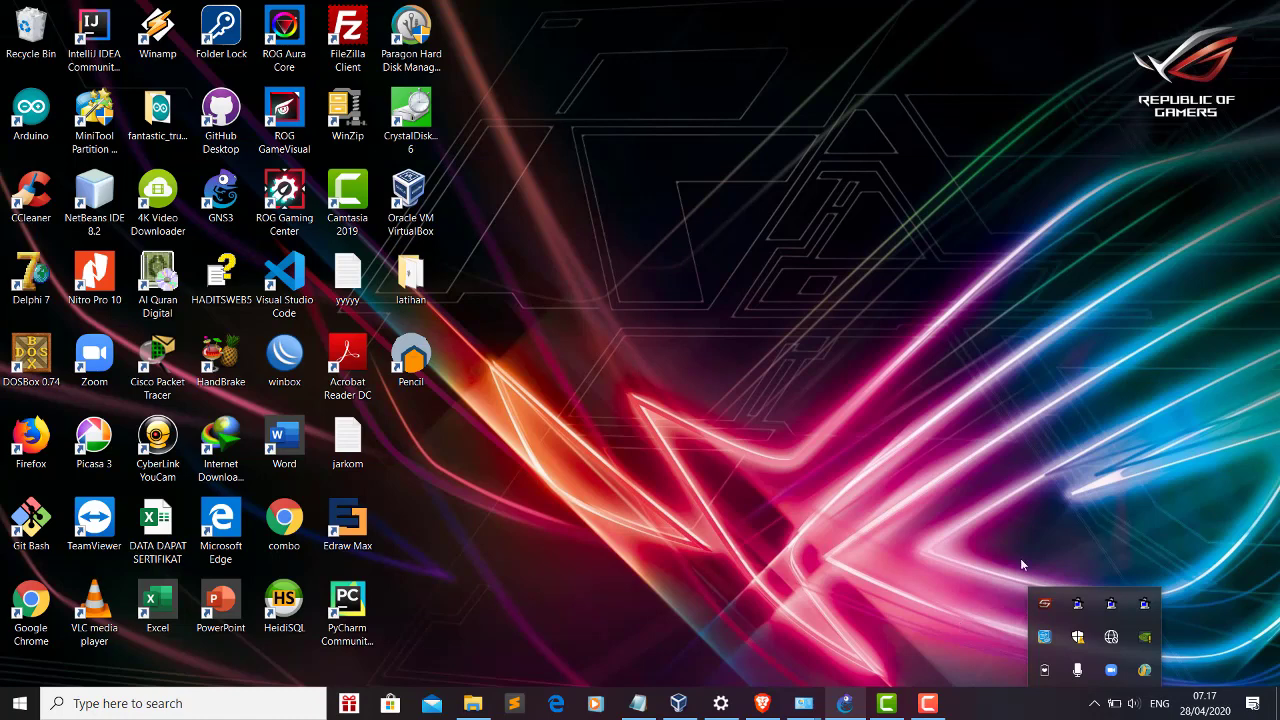
left_click(679, 703)
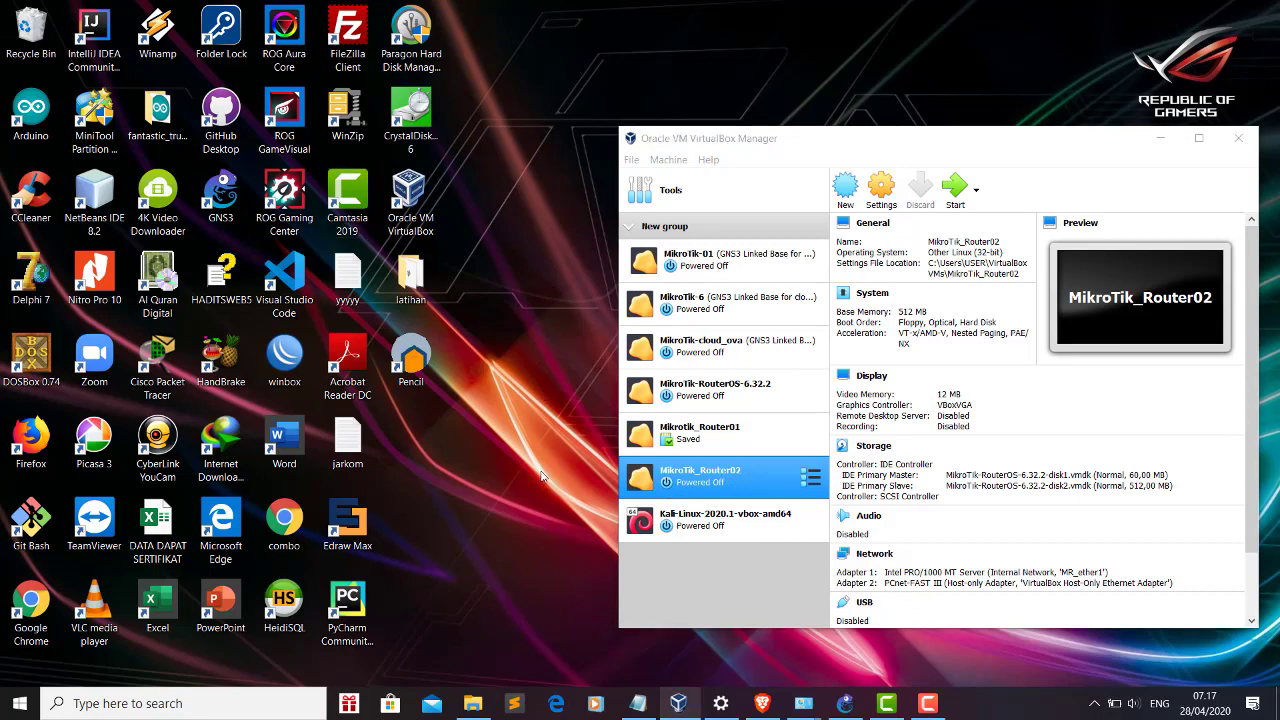
left_click(1095, 705)
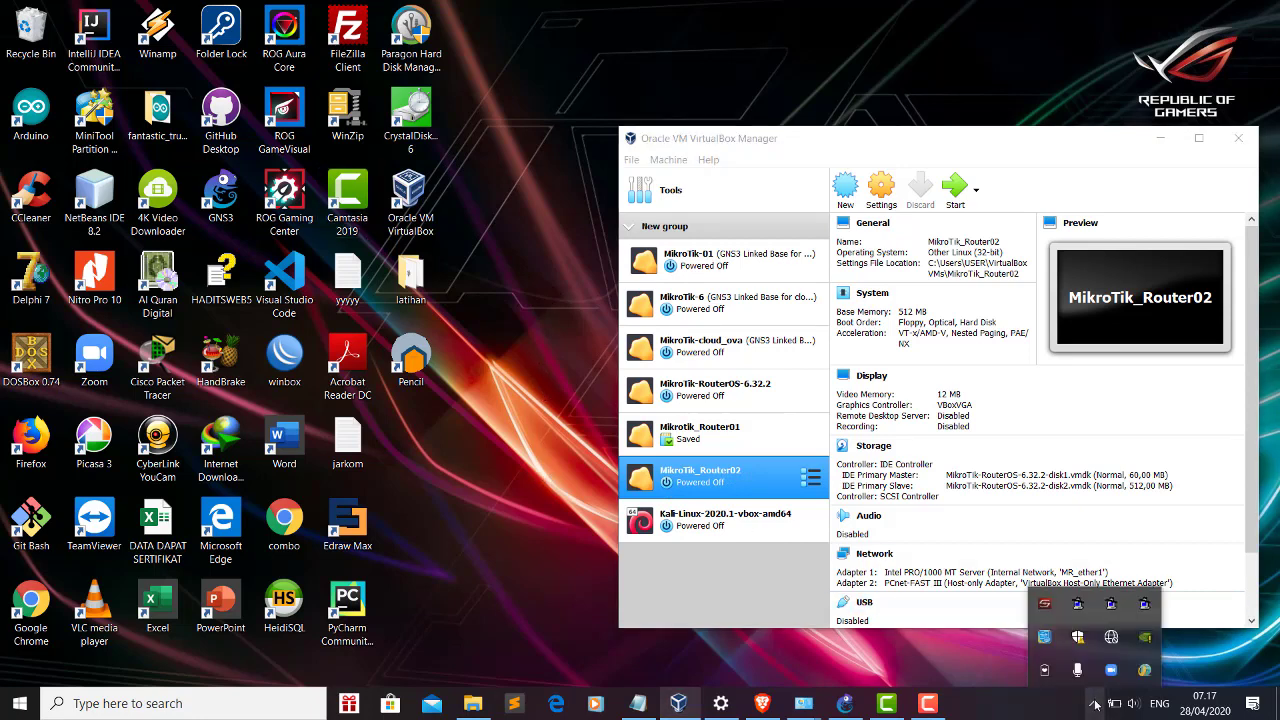
left_click(1111, 638)
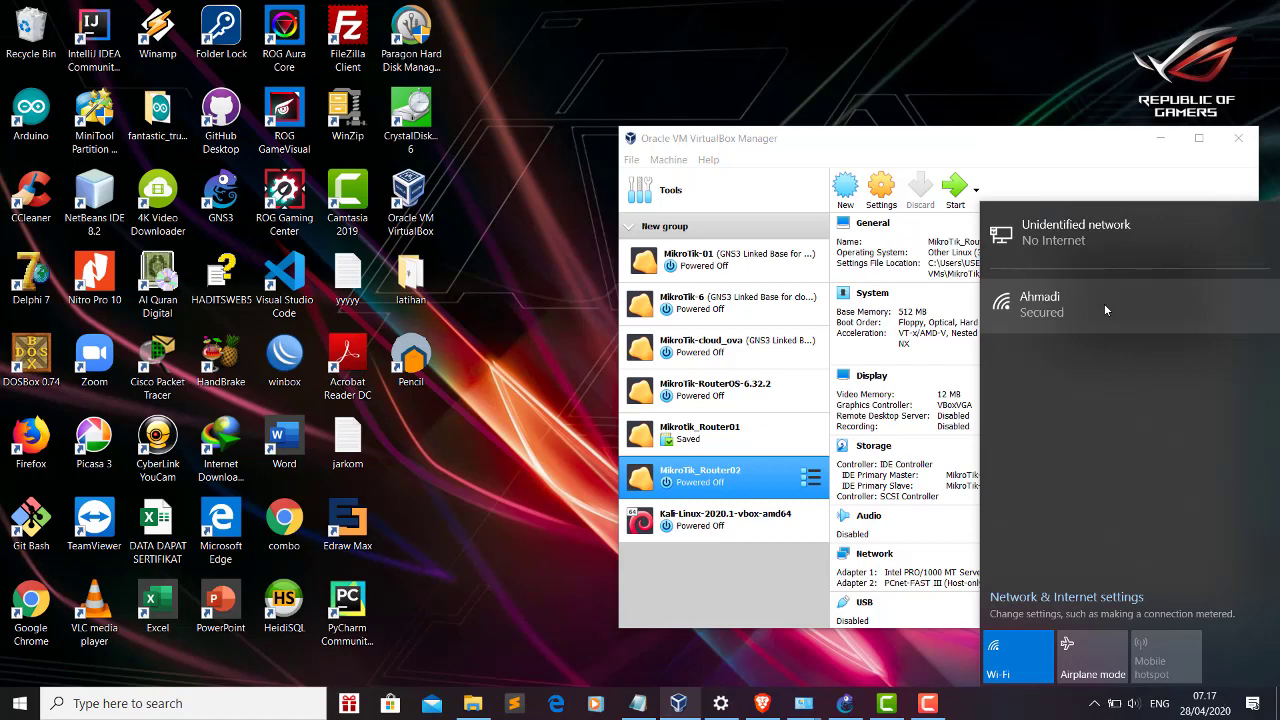
left_click(1096, 308)
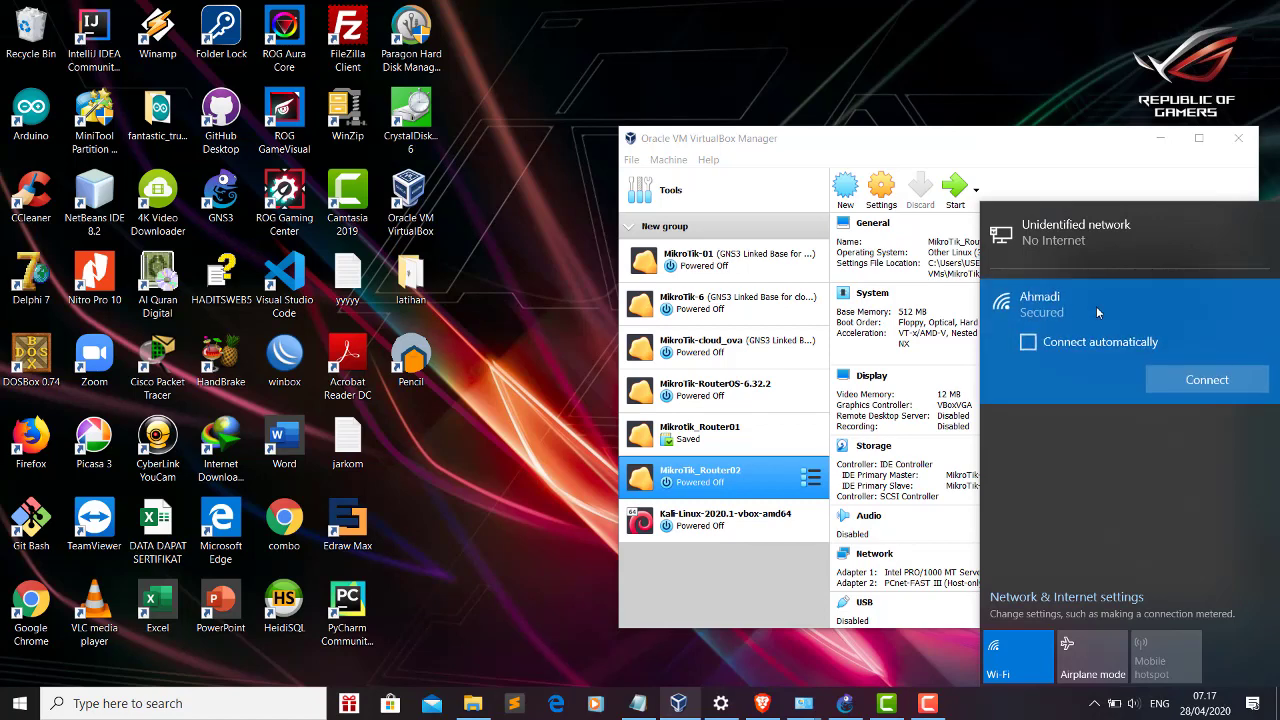
left_click(1204, 382)
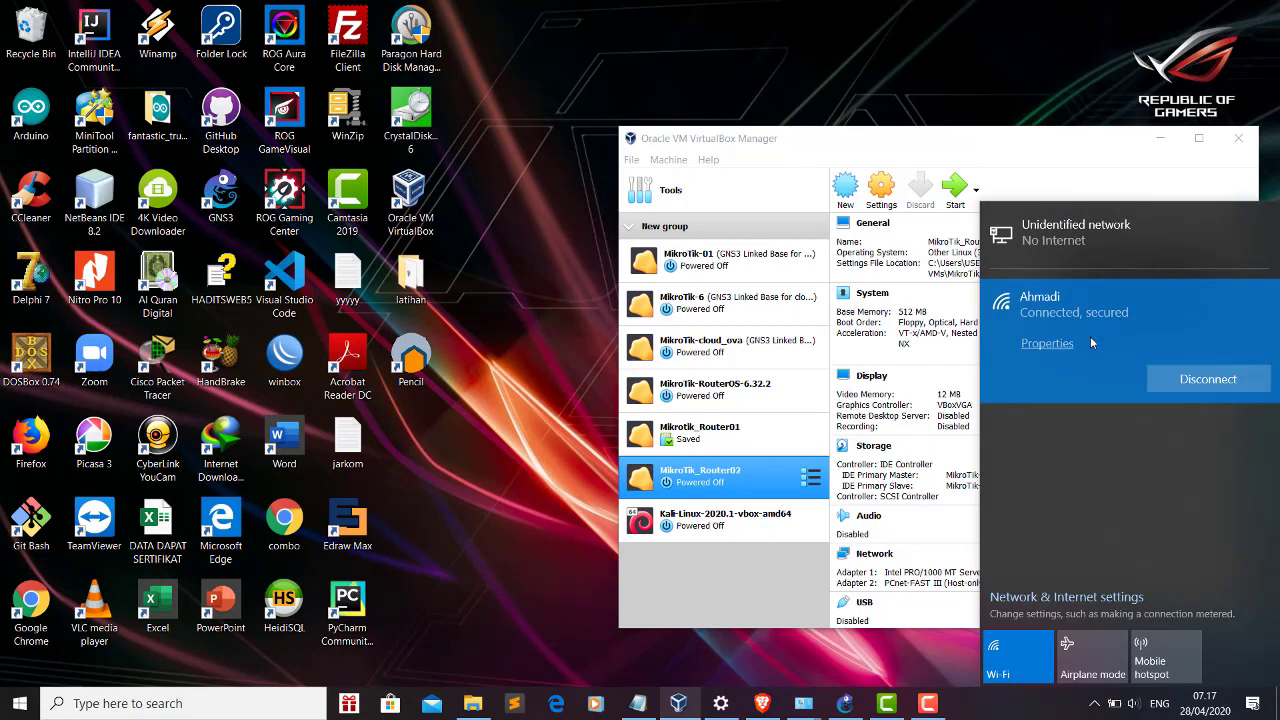
Switch to the Brave browser and reload the "buroto komik" search page to test the internet connection
left_click(766, 710)
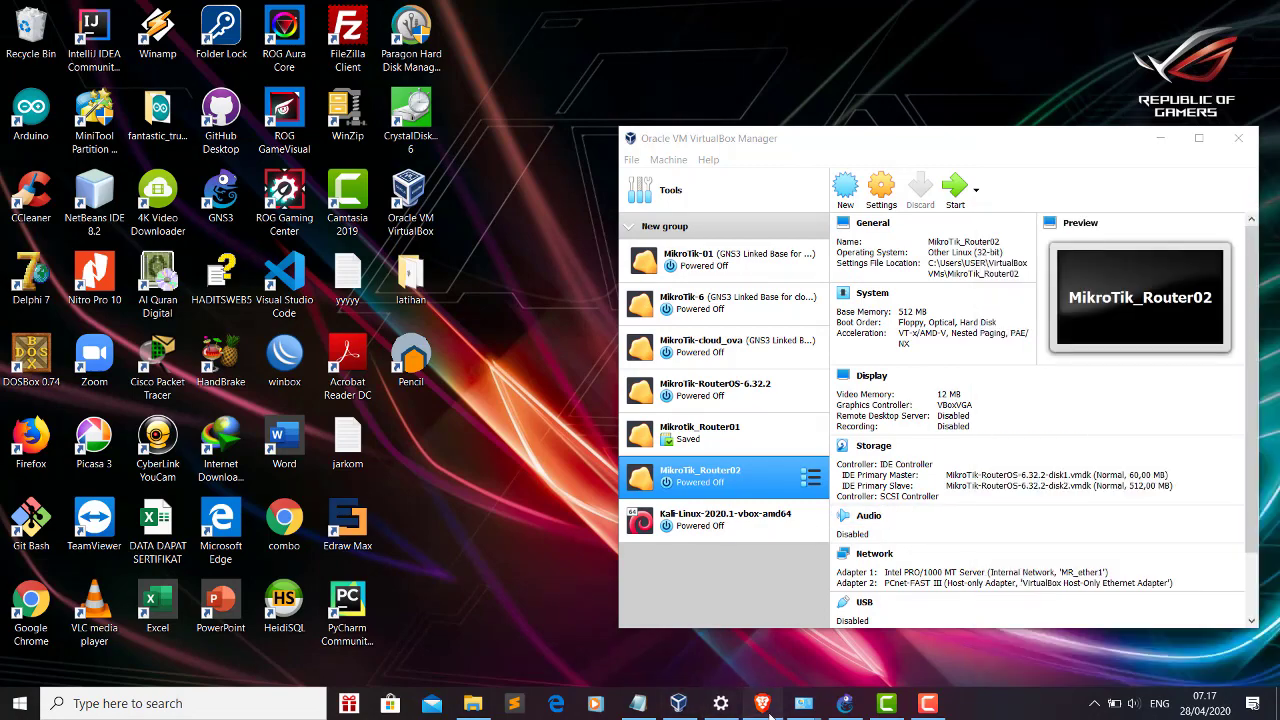
left_click(764, 706)
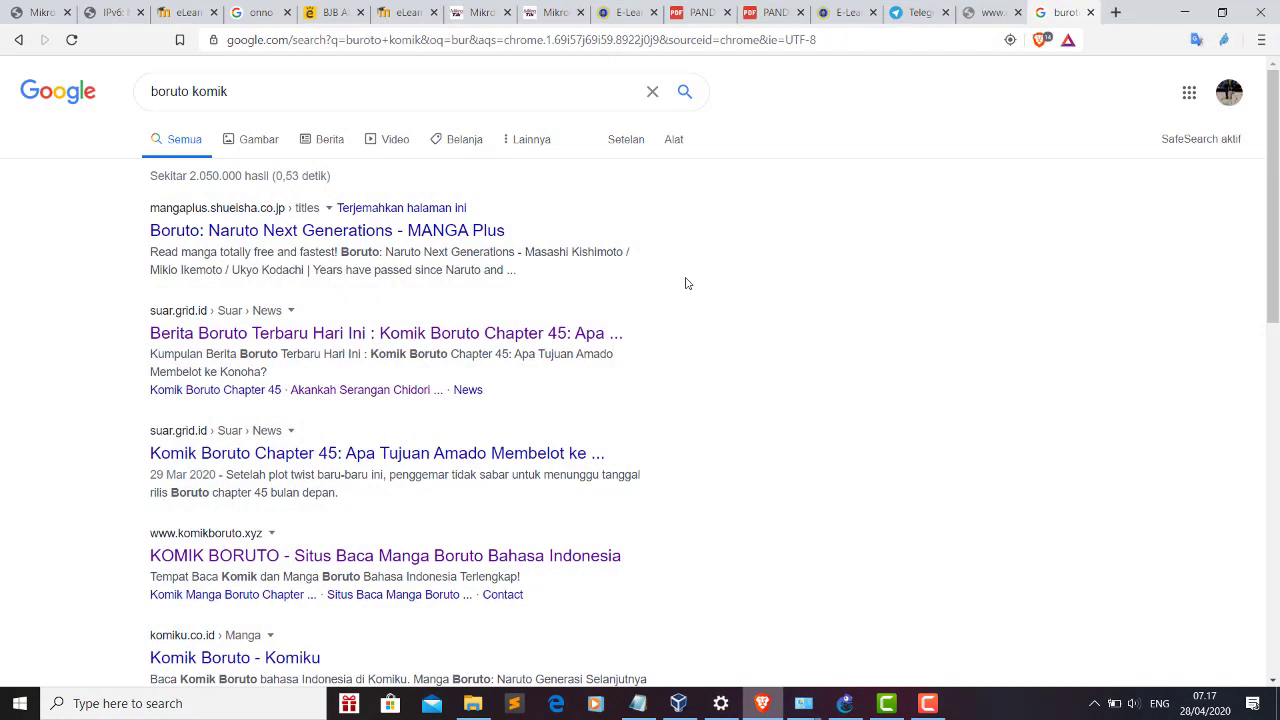
left_click(600, 39)
key("Return")
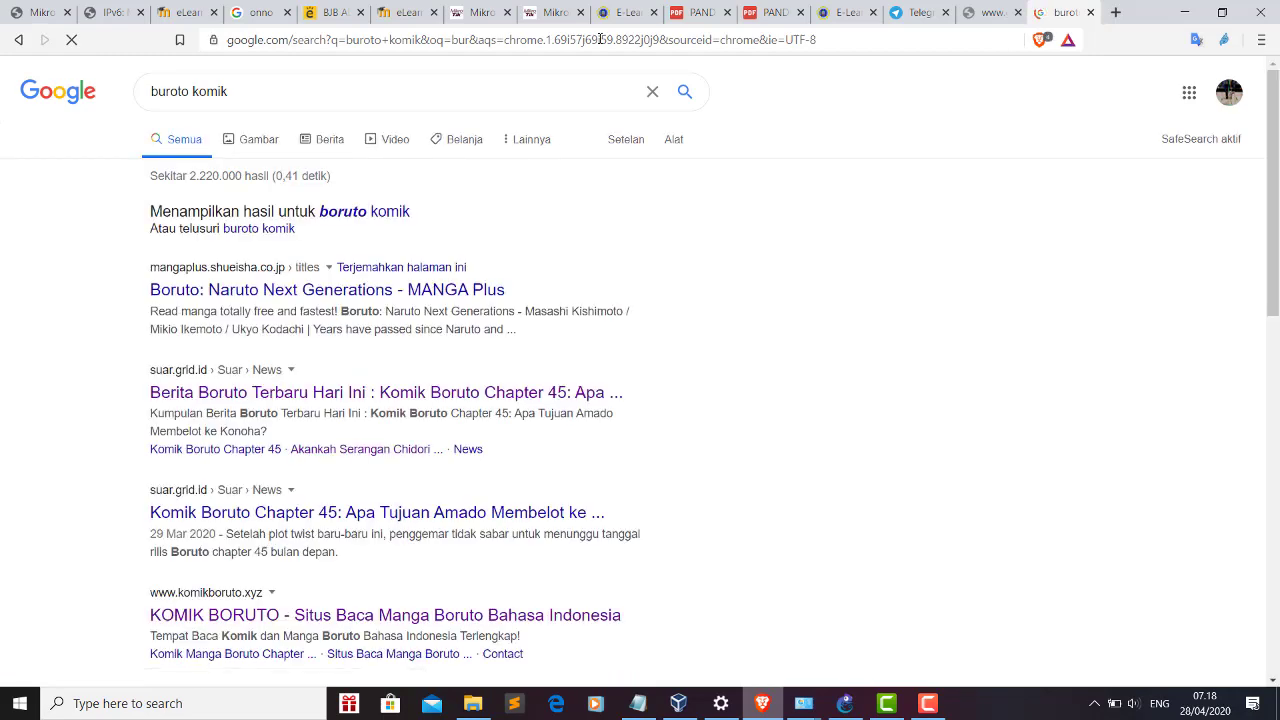
Open a Command Prompt, ping google.com, and stop the ping after a couple of replies
left_click(260, 716)
type("cmd")
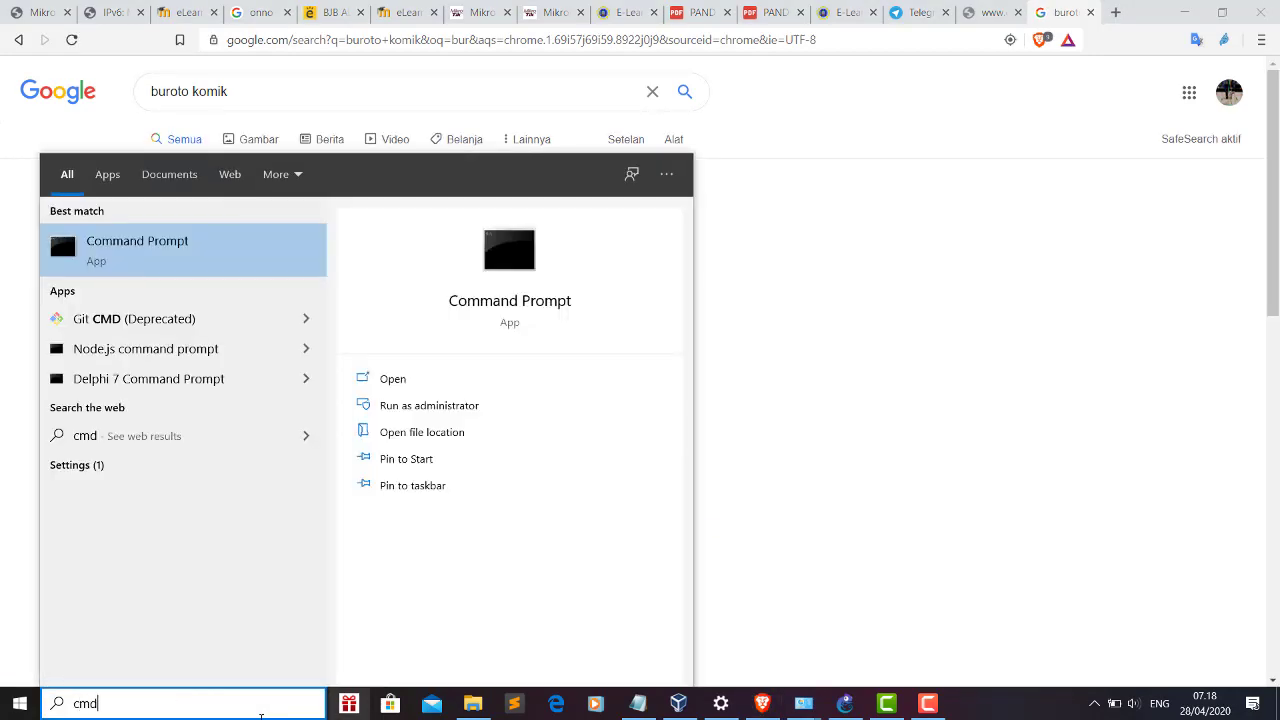
key("Return")
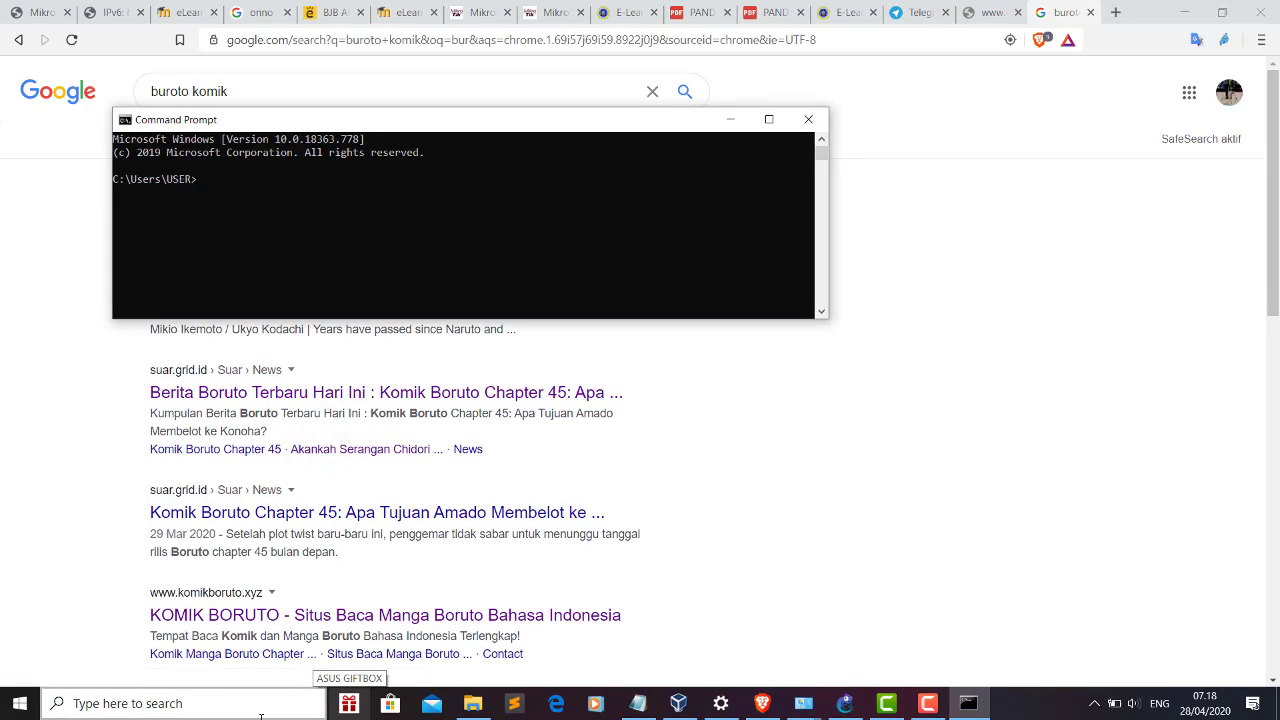
type("ping g")
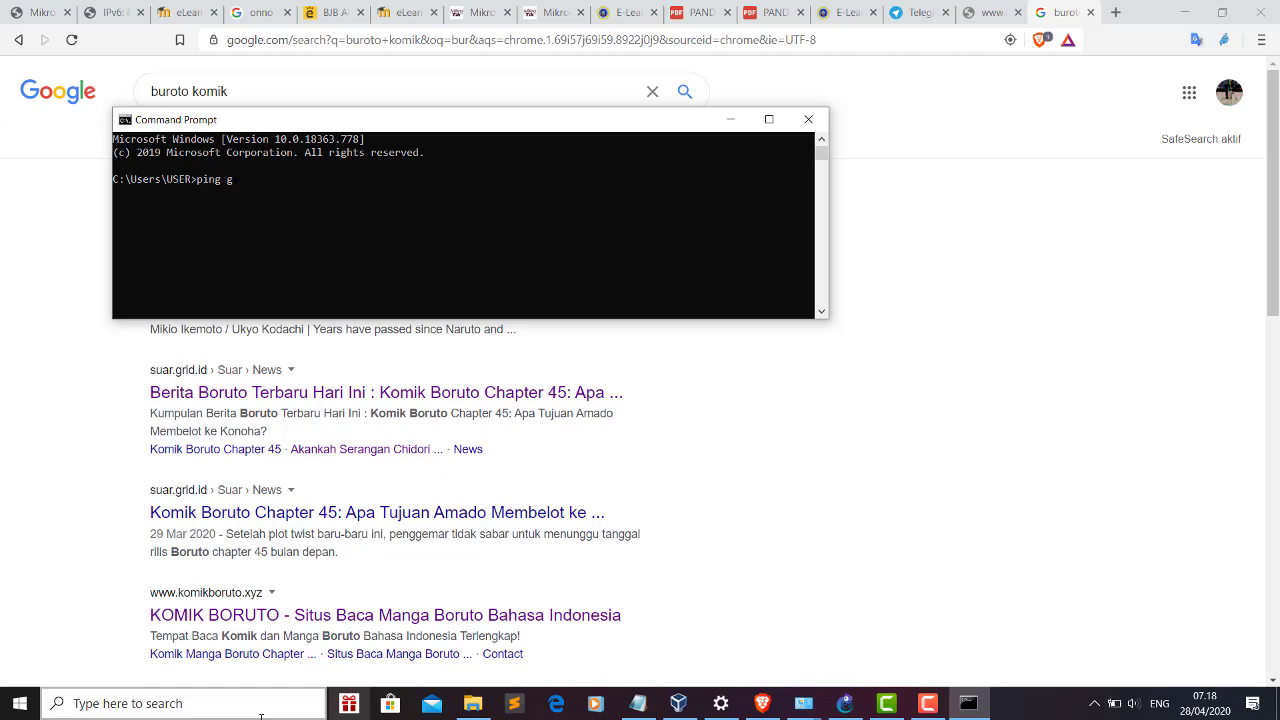
type("oogke")
key("BackSpace")
key("BackSpace")
type("le")
key("Return")
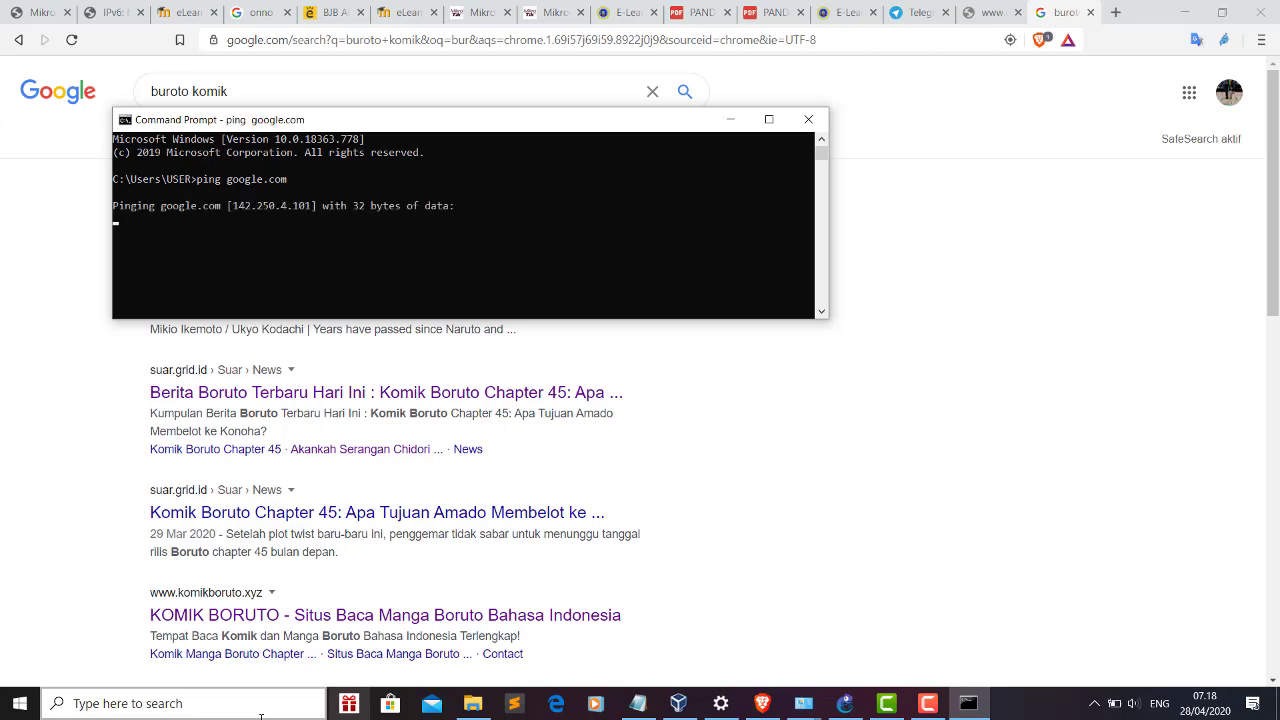
key("ctrl+c")
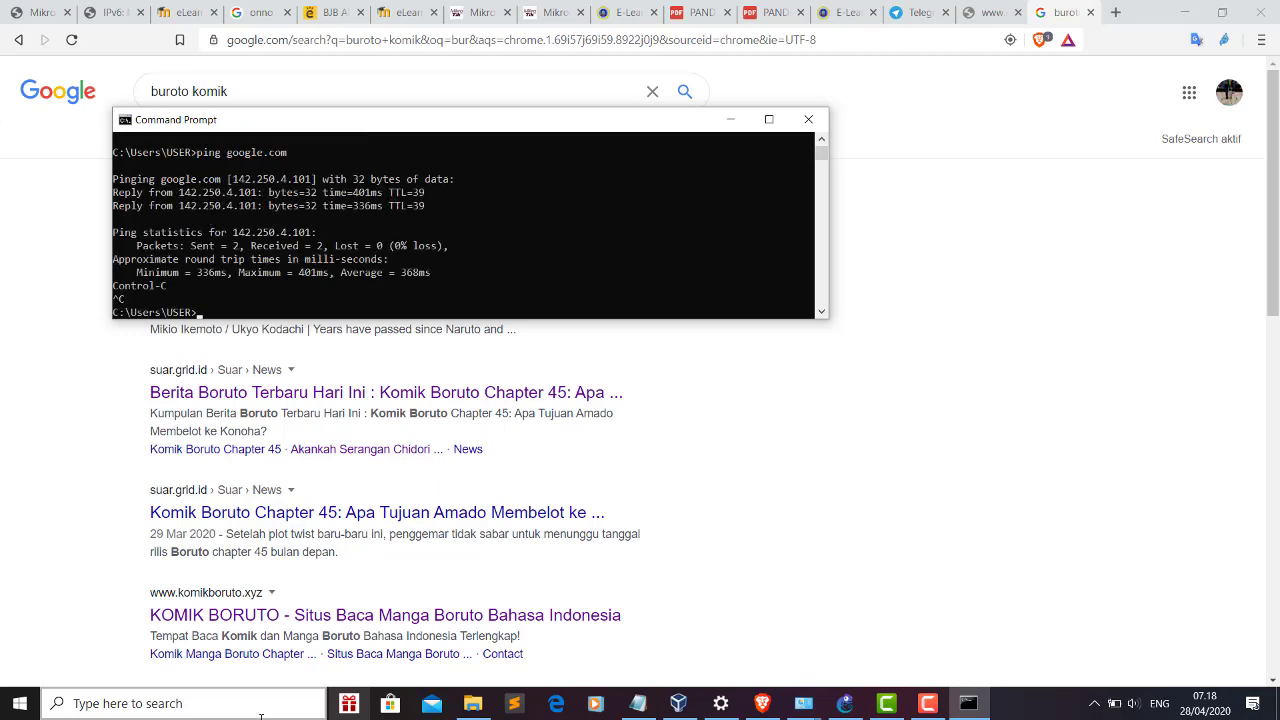
Ping 8.8.8.8 from the Command Prompt and stop it after a couple of replies
key("Up")
key("BackSpace")
key("BackSpace")
type("8.8.8.8")
key("Return")
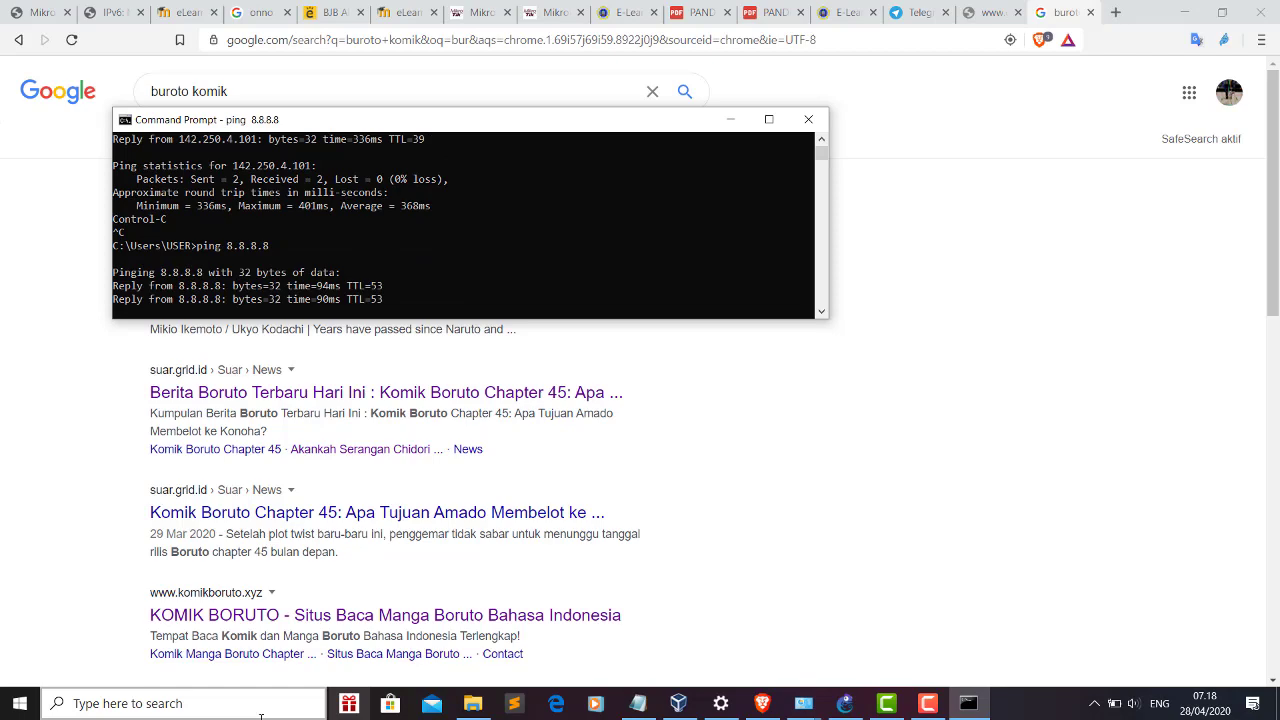
key("ctrl+c")
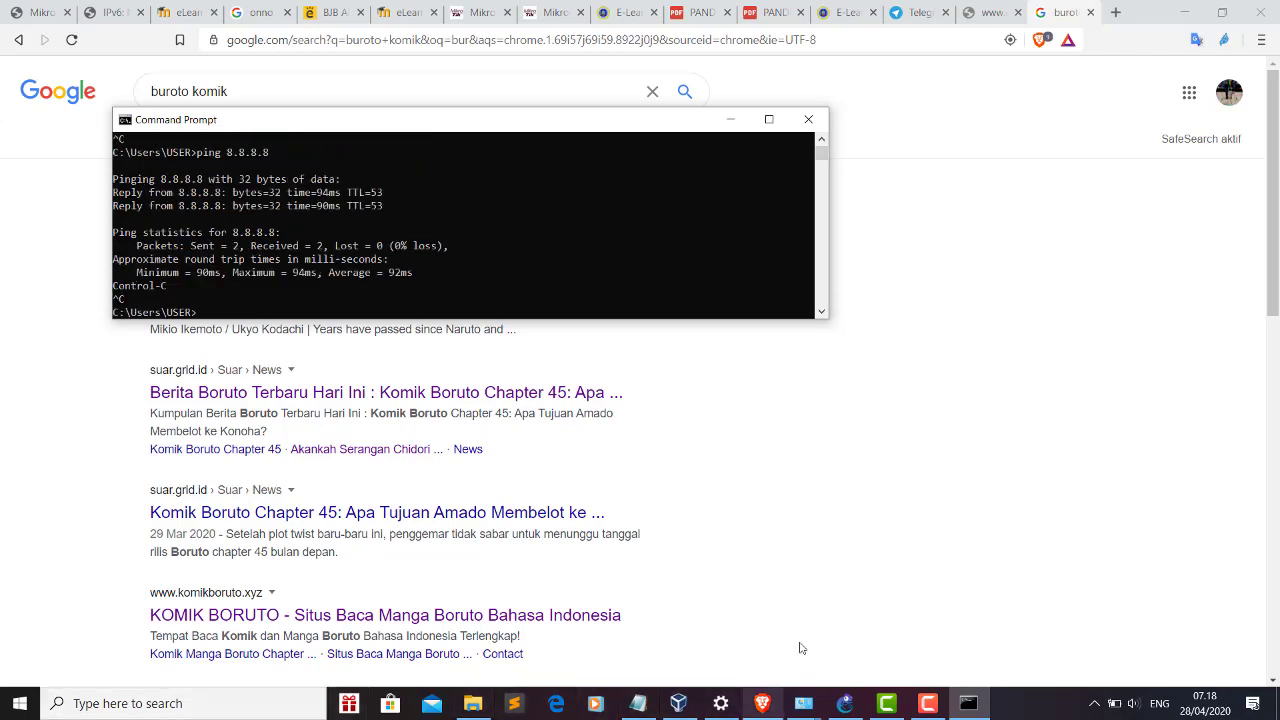
Bring the VirtualBox Manager forward, minimize the browser, and reposition the manager window near the middle of the desktop
left_click(678, 703)
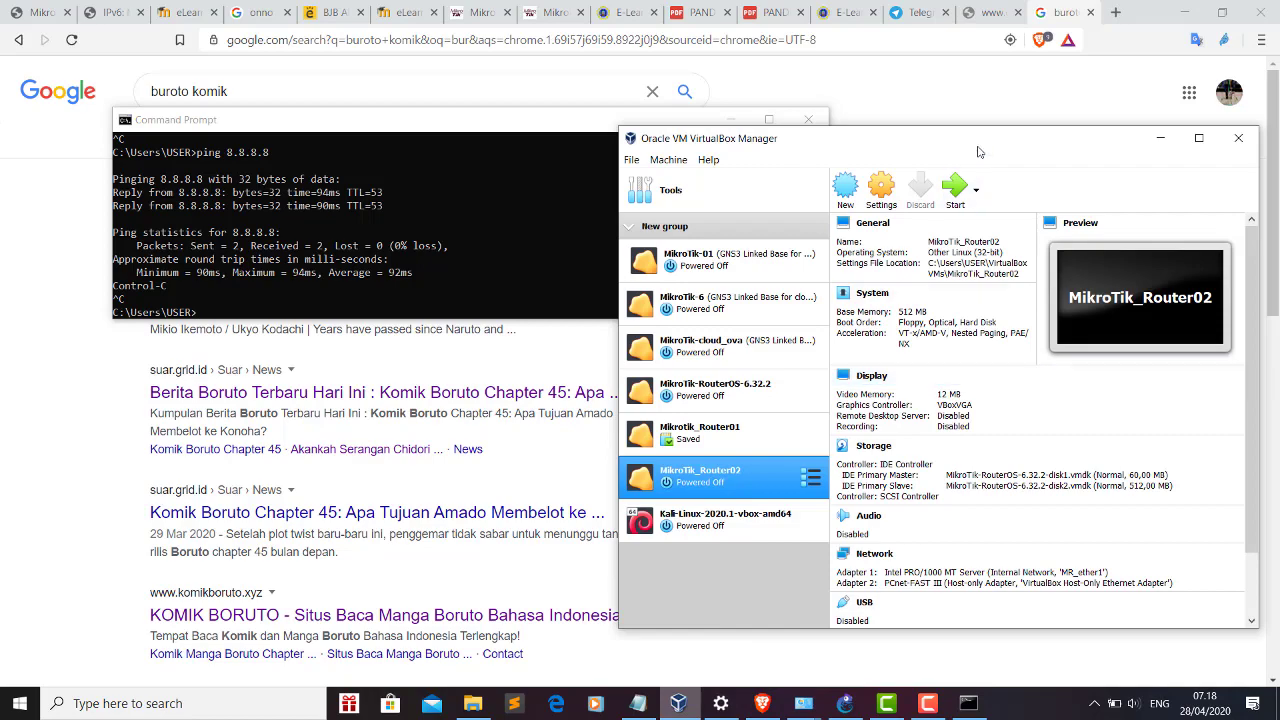
left_click_drag(979, 151, 837, 128)
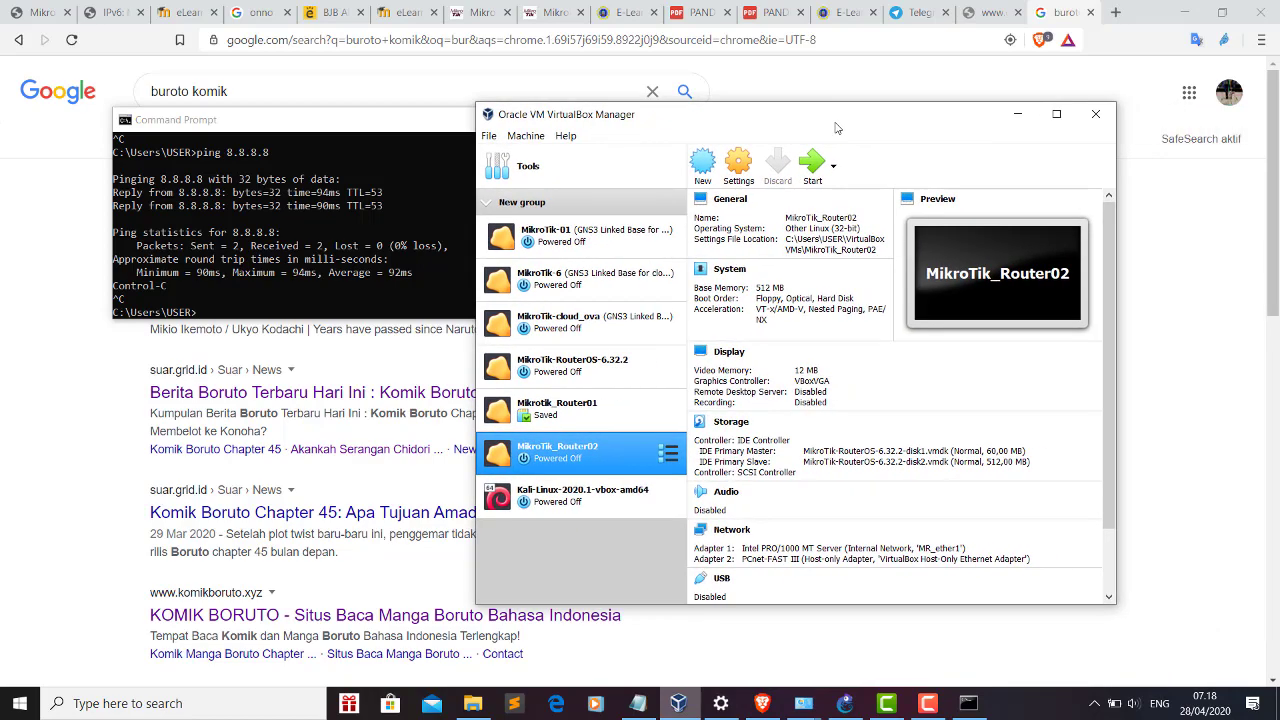
left_click(1186, 10)
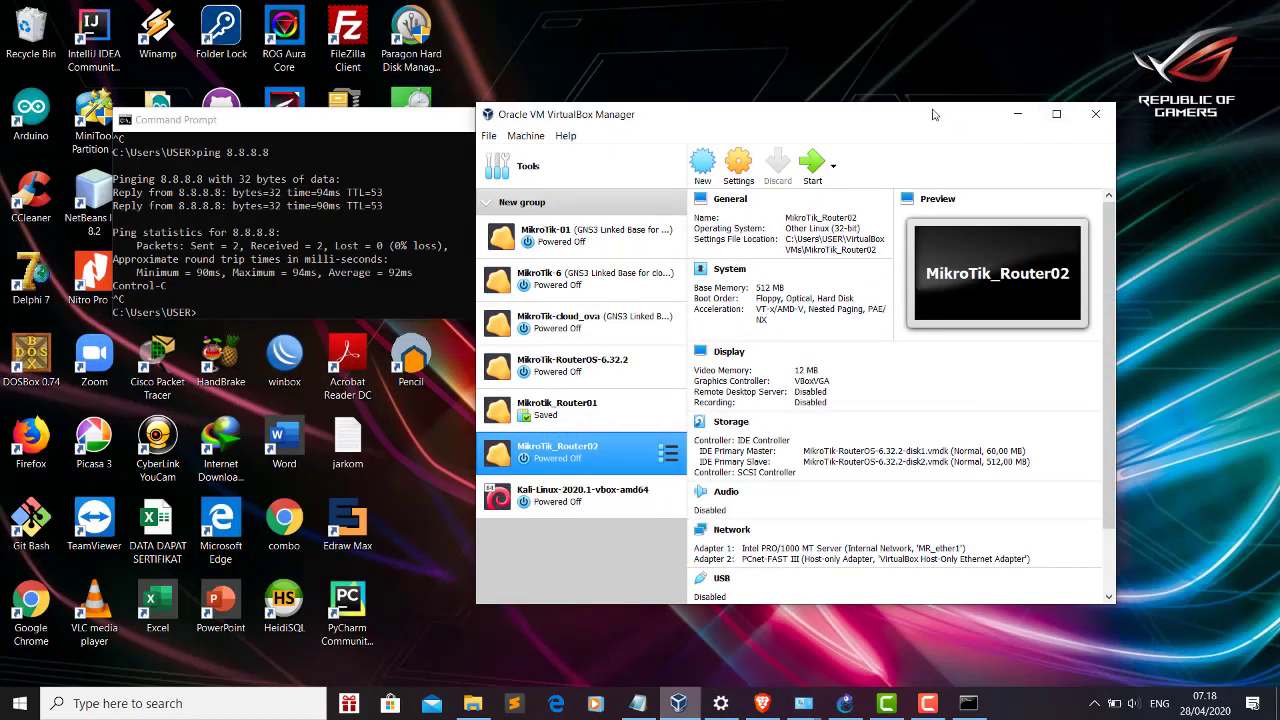
left_click_drag(929, 117, 897, 94)
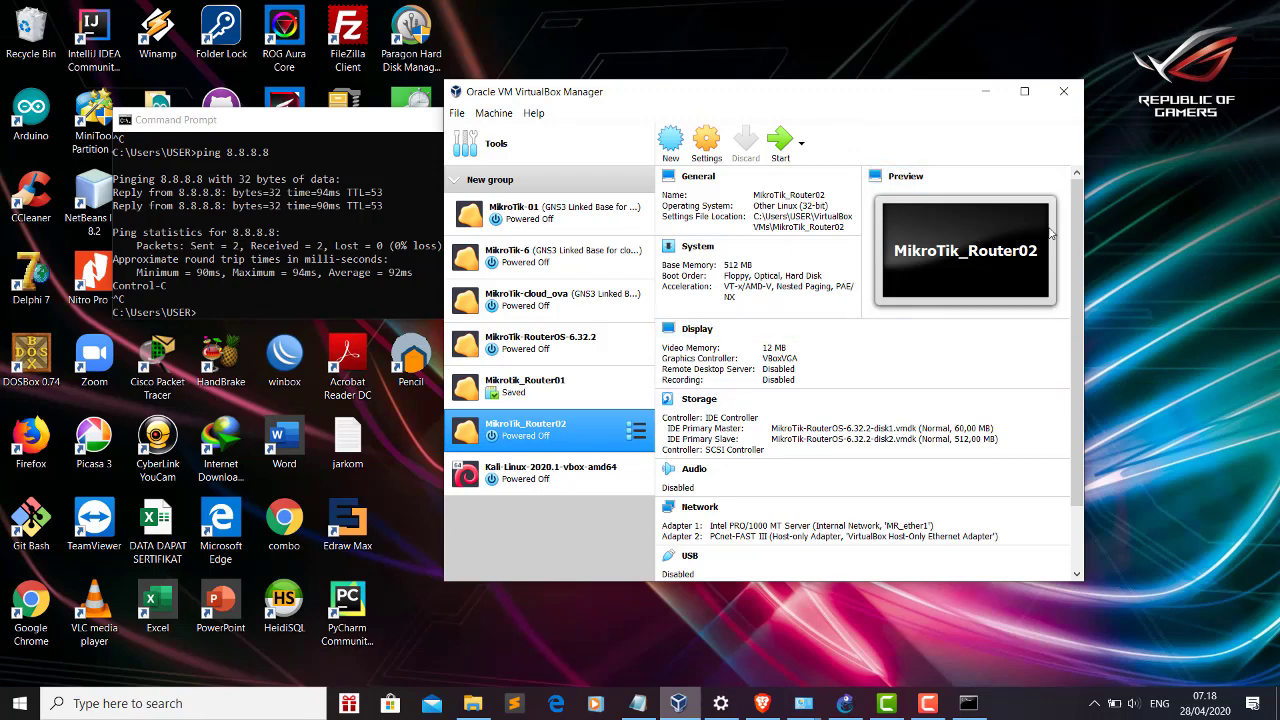
mouse_move(1080, 229)
left_mouse_down()
mouse_move(1077, 310)
mouse_move(1078, 228)
left_mouse_up()
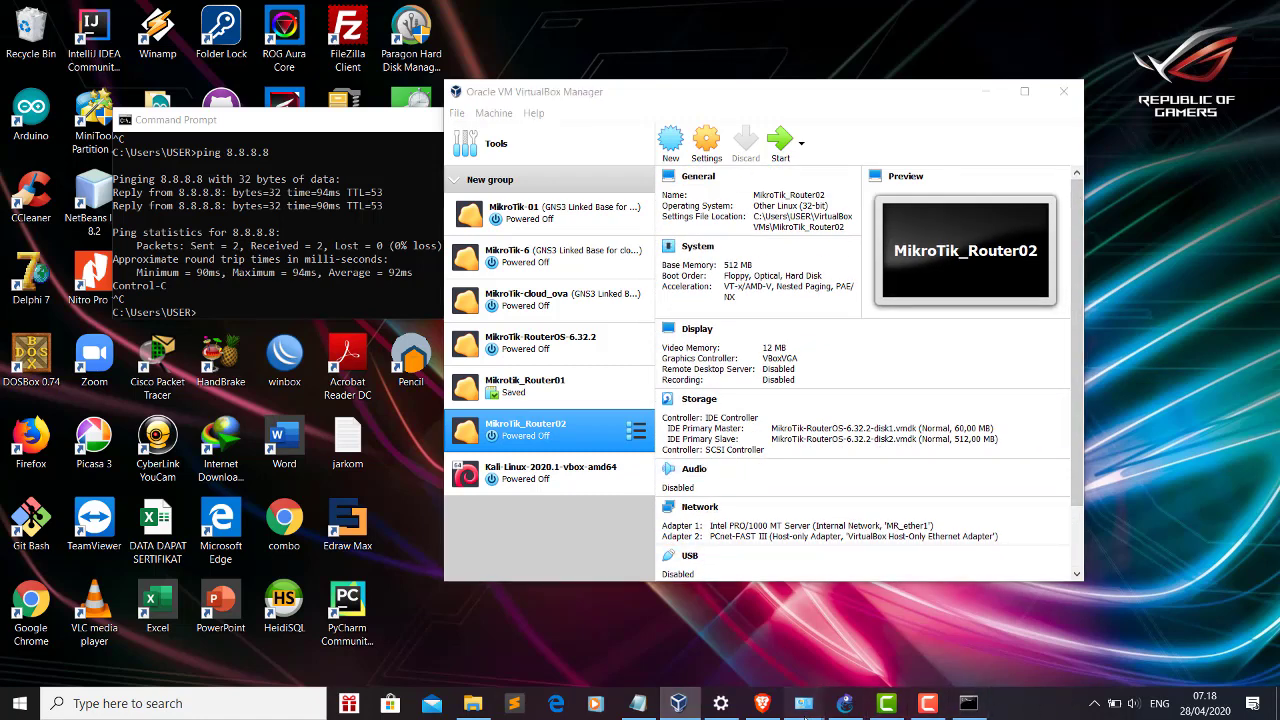
Close the open Network Connections window and reopen the adapter list from the Network and Sharing Center
mouse_move(803, 703)
left_click(848, 656)
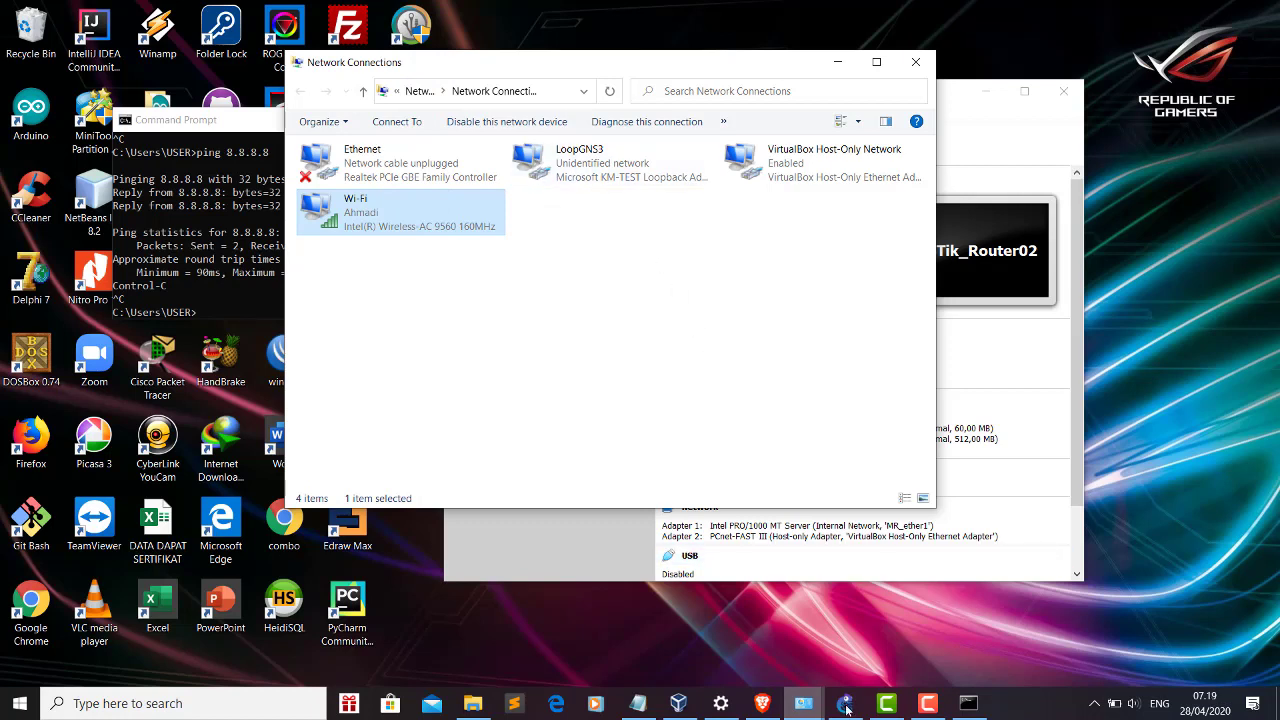
mouse_move(811, 690)
left_click(915, 62)
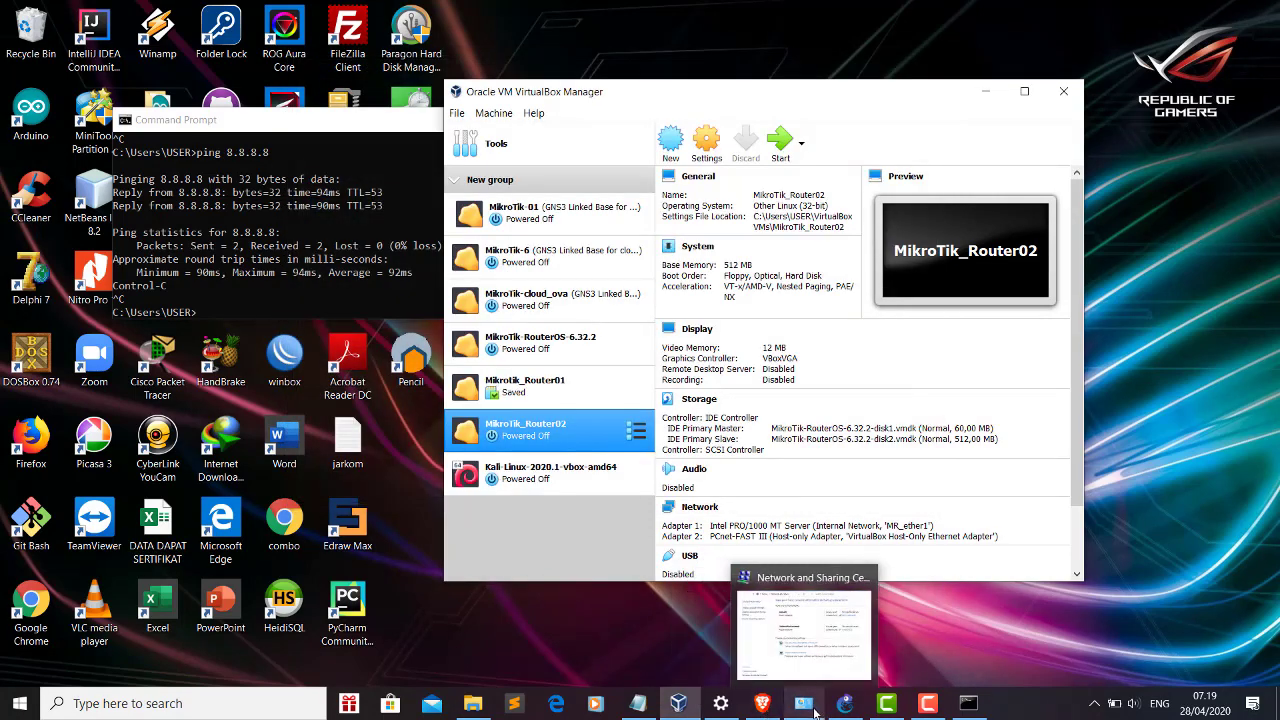
left_click(803, 628)
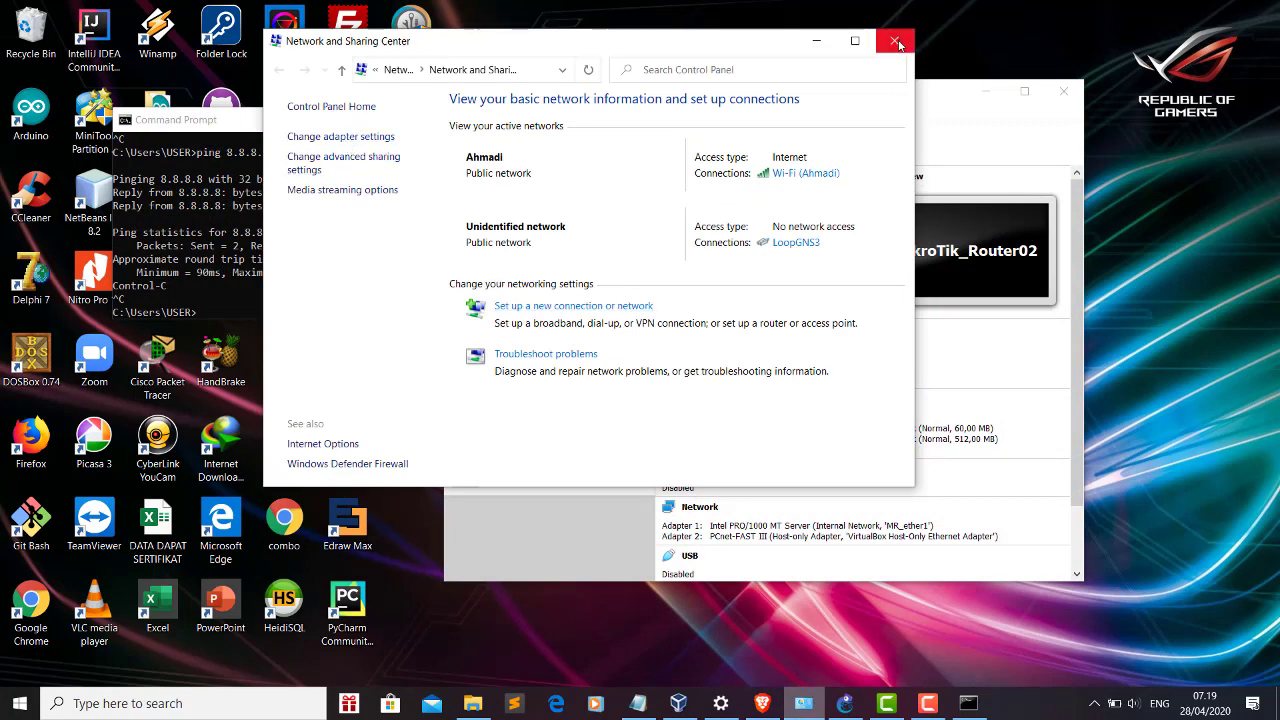
left_click(375, 146)
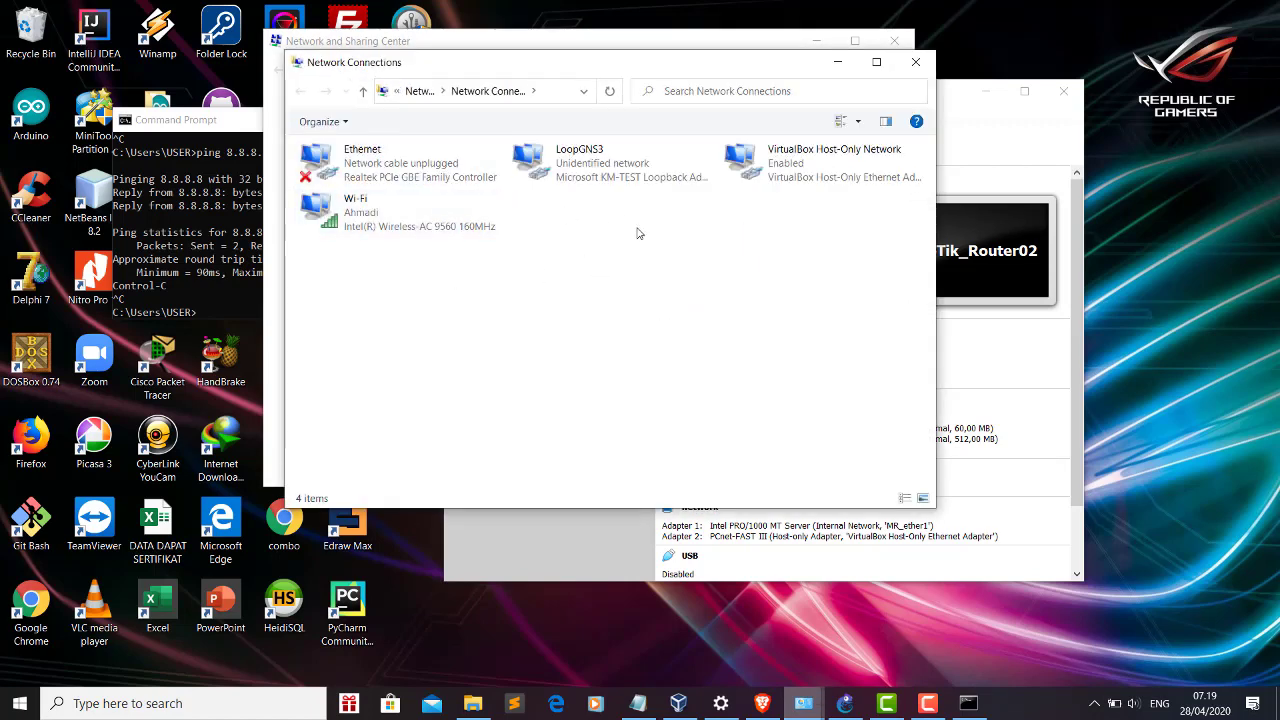
Open the Wi-Fi adapter's status, examine its network connection details, and close the details
left_click(395, 212)
double_click(395, 212)
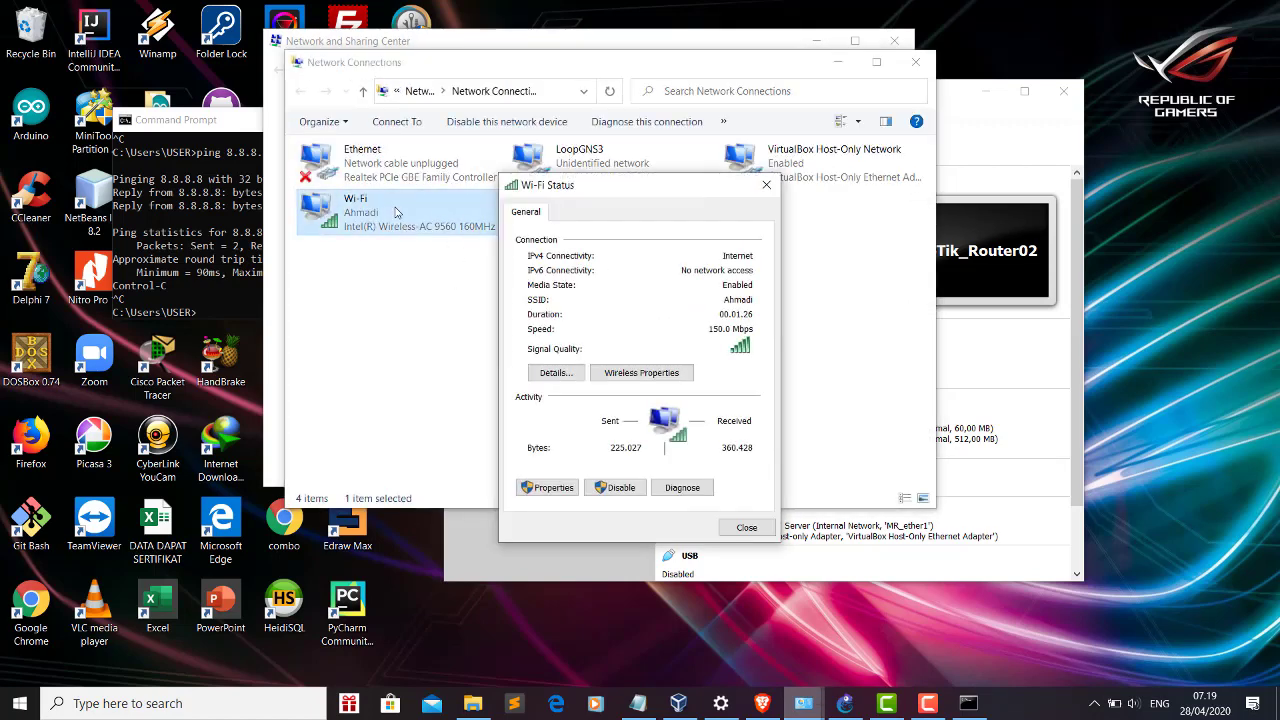
left_click(555, 373)
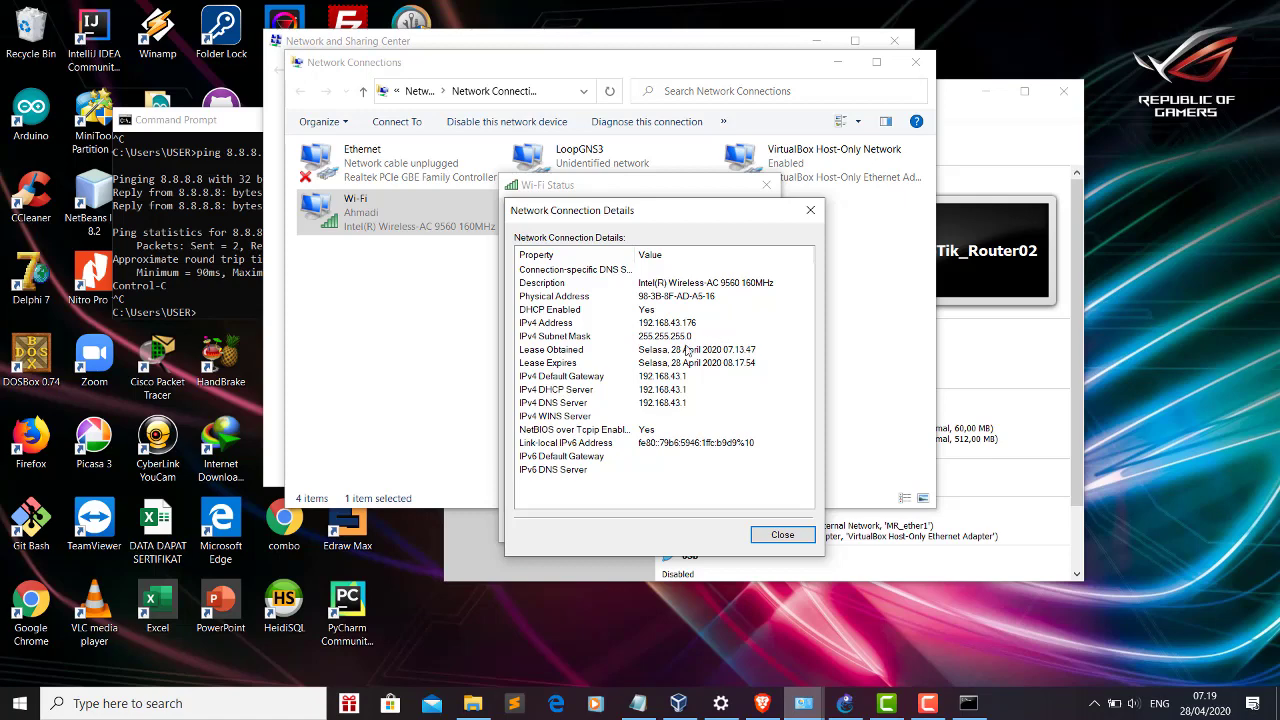
left_click(783, 536)
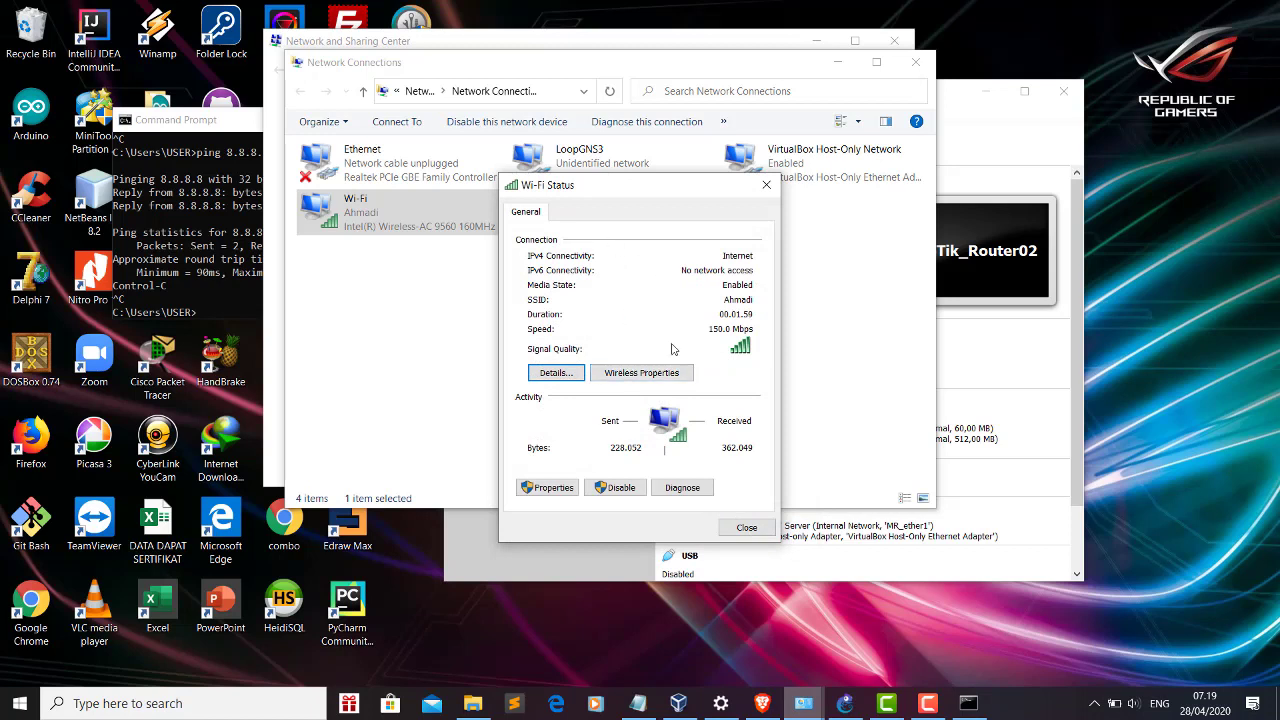
Enable Internet Connection Sharing on the Wi-Fi adapter with VirtualBox Host-Only Network as the home networking connection
left_click(547, 491)
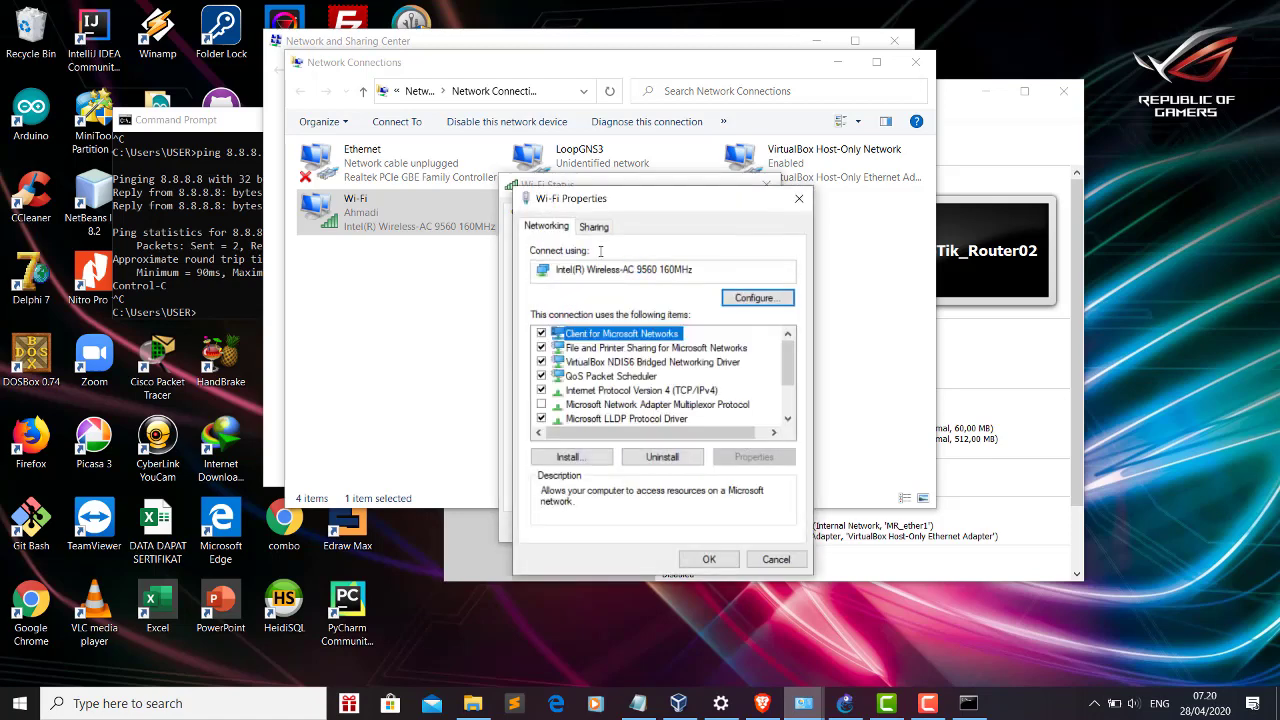
left_click(597, 228)
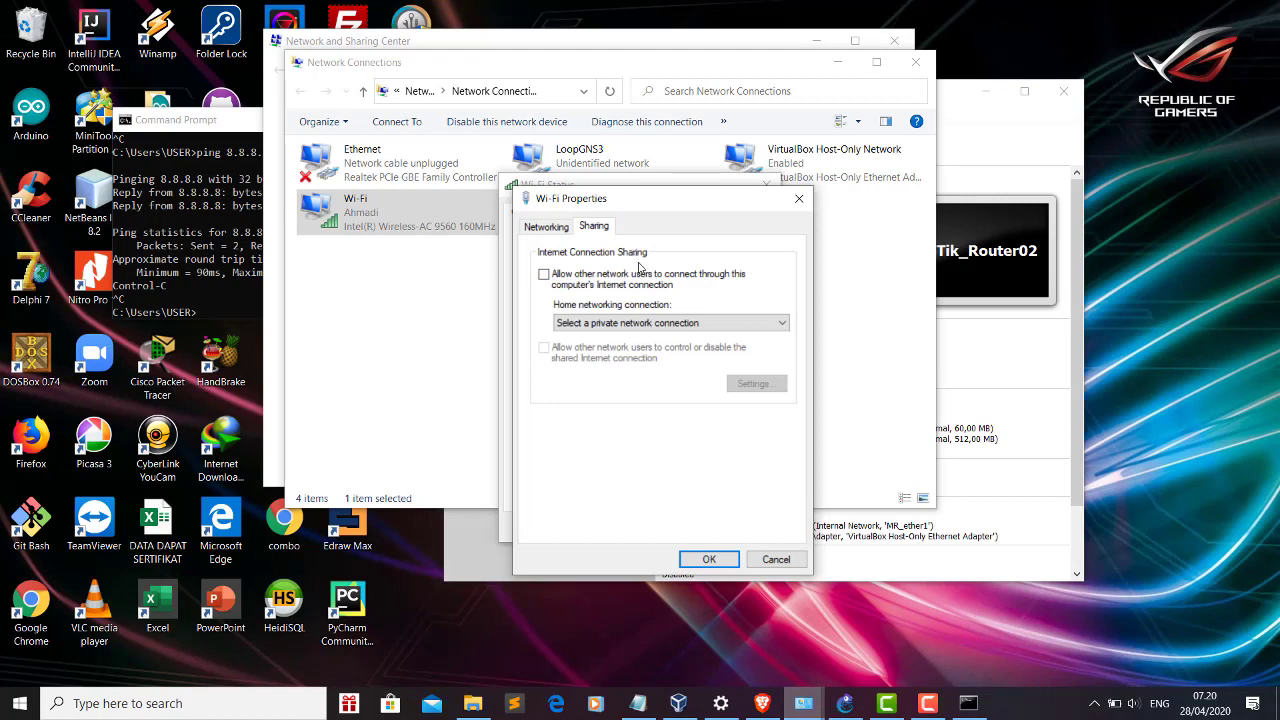
left_click(543, 275)
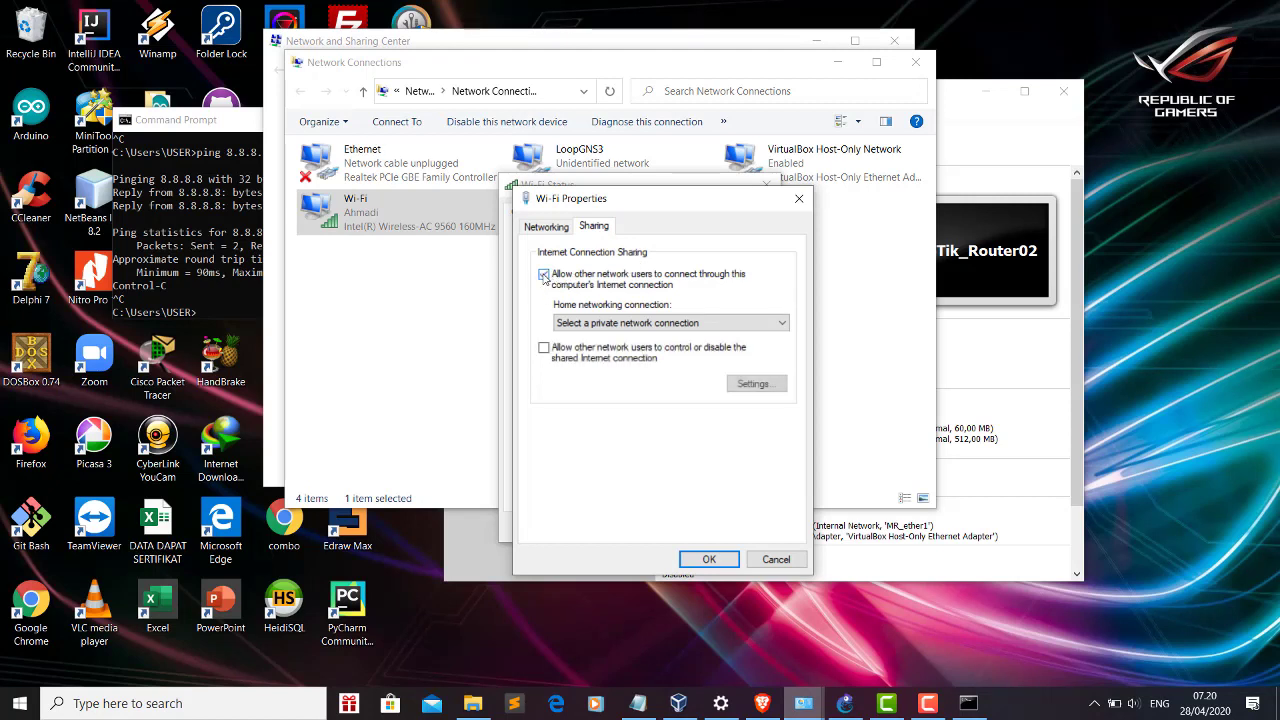
left_click(784, 323)
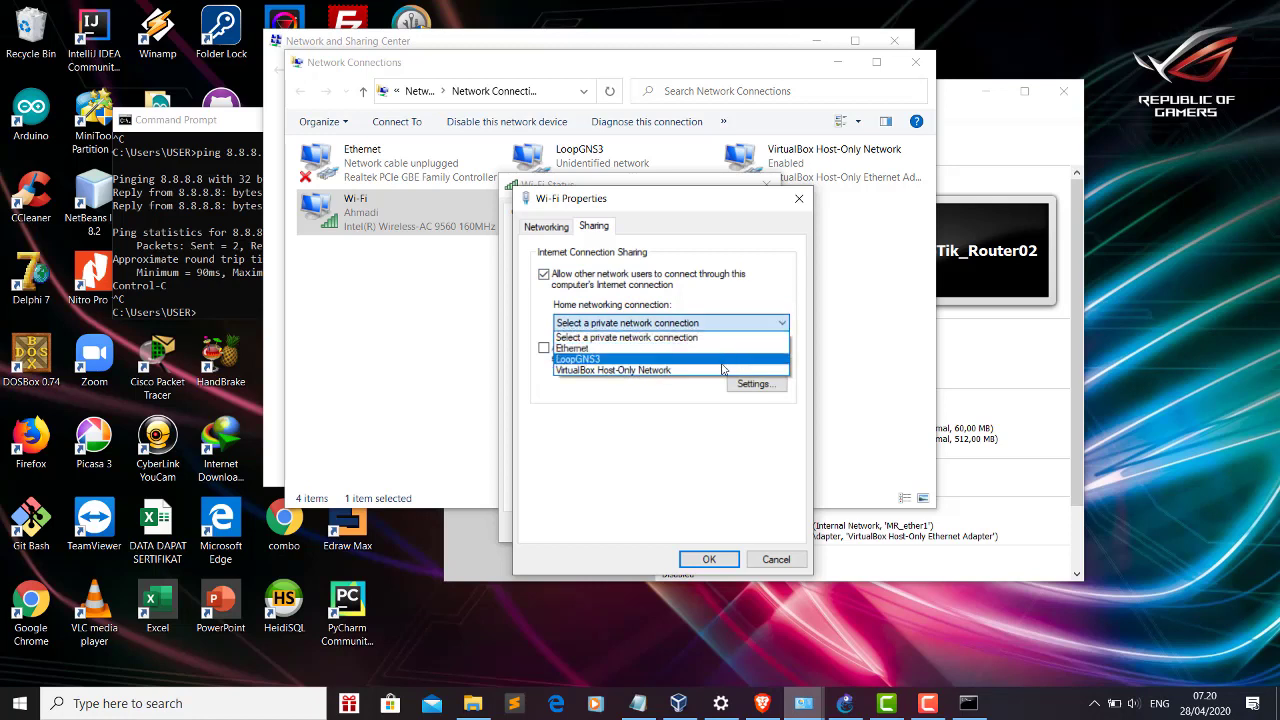
left_click(670, 375)
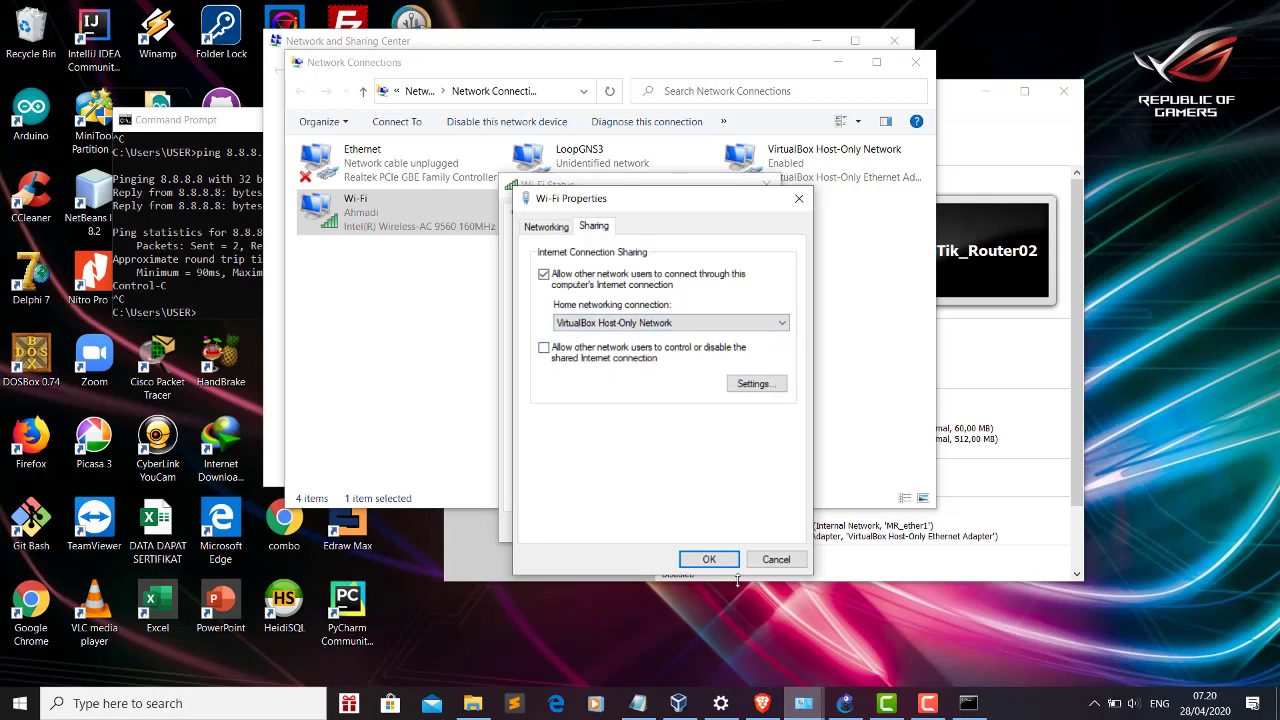
left_click(710, 560)
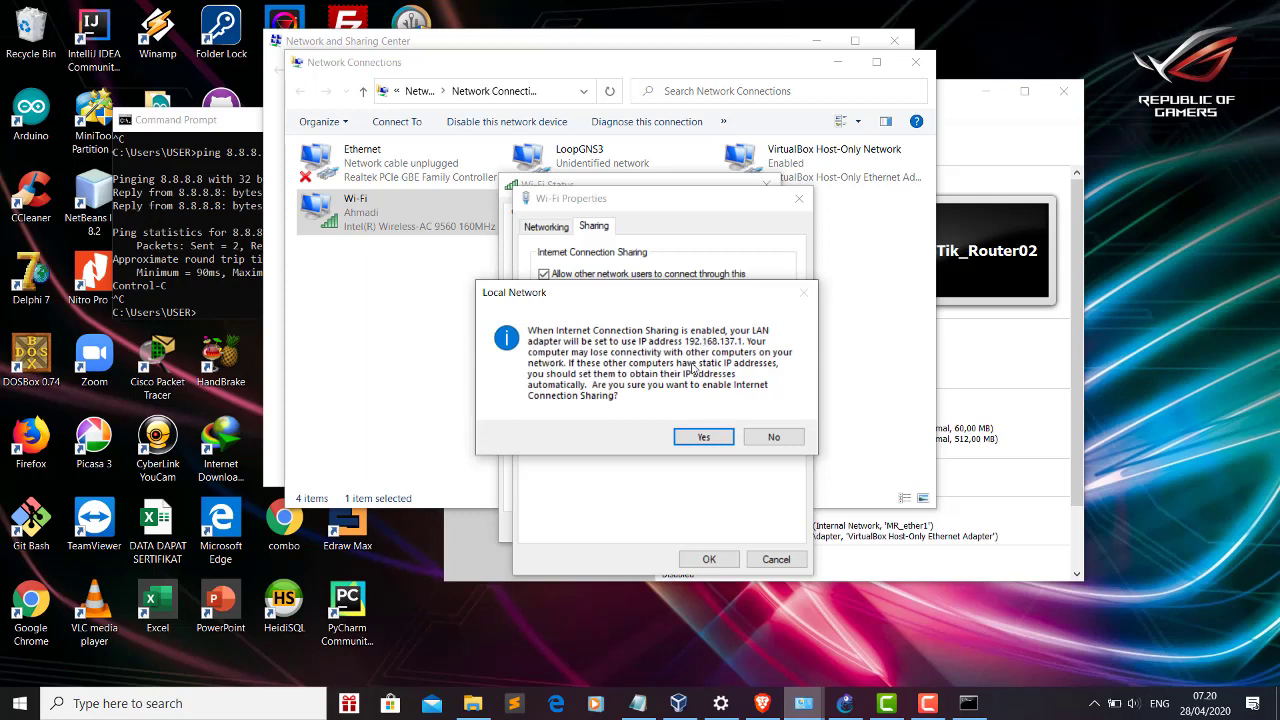
left_click(704, 437)
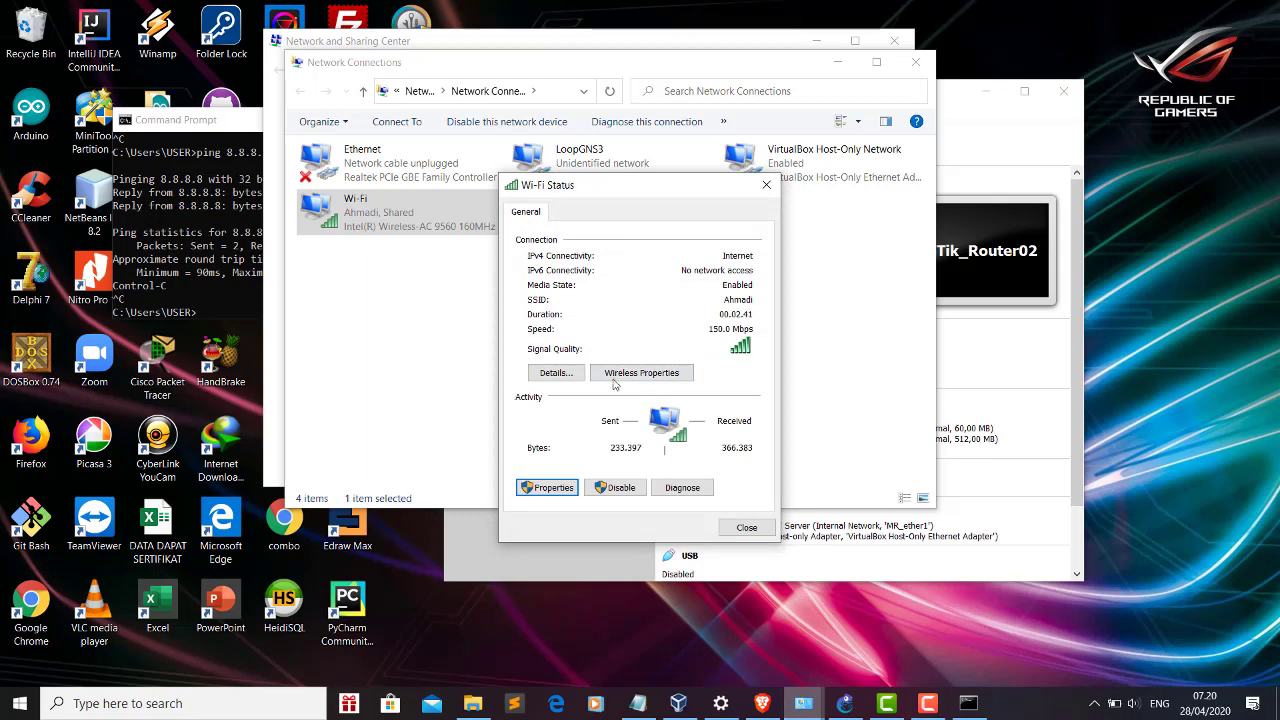
Examine the Wi-Fi adapter's network connection details, and close the details and the adapter's status
left_click(572, 375)
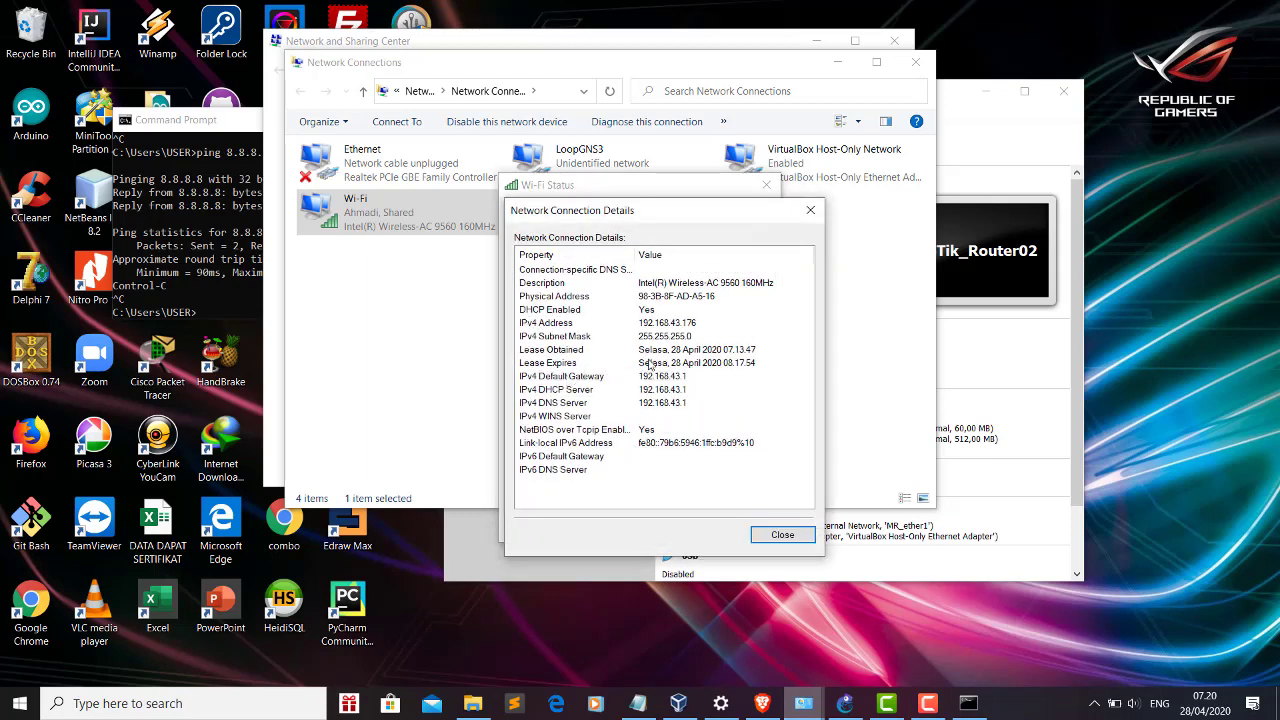
left_click(810, 210)
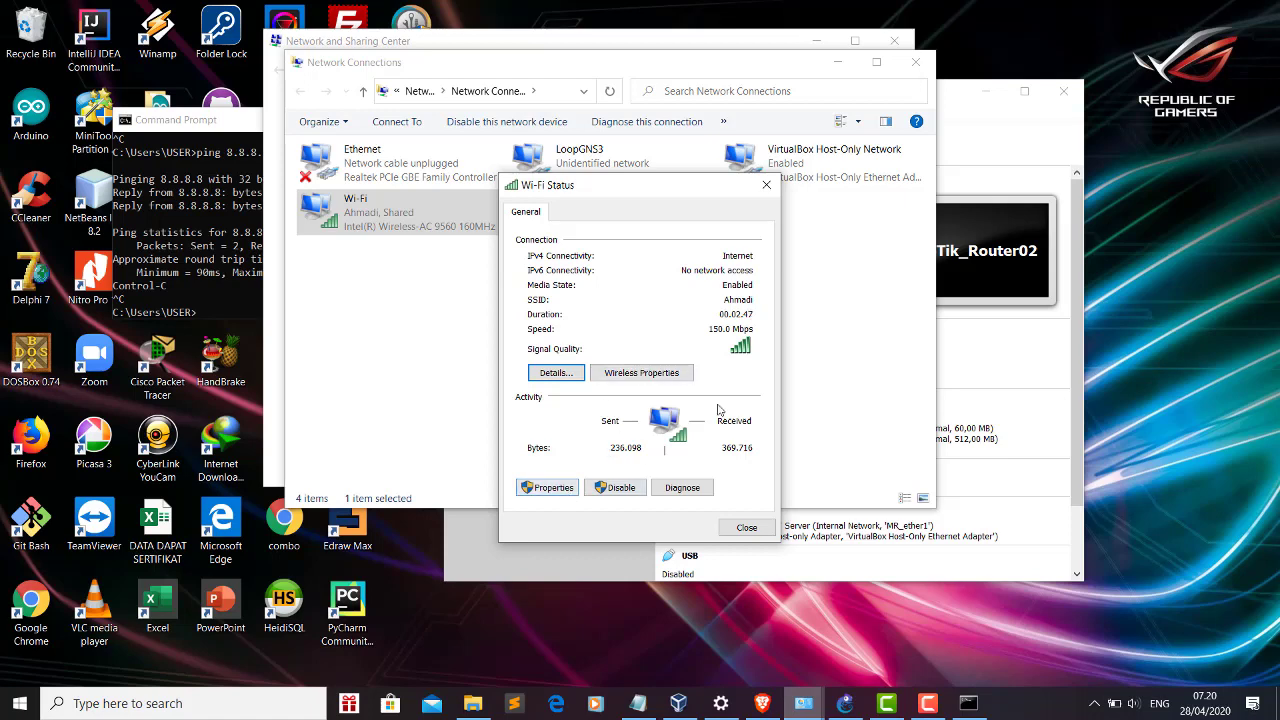
left_click(748, 527)
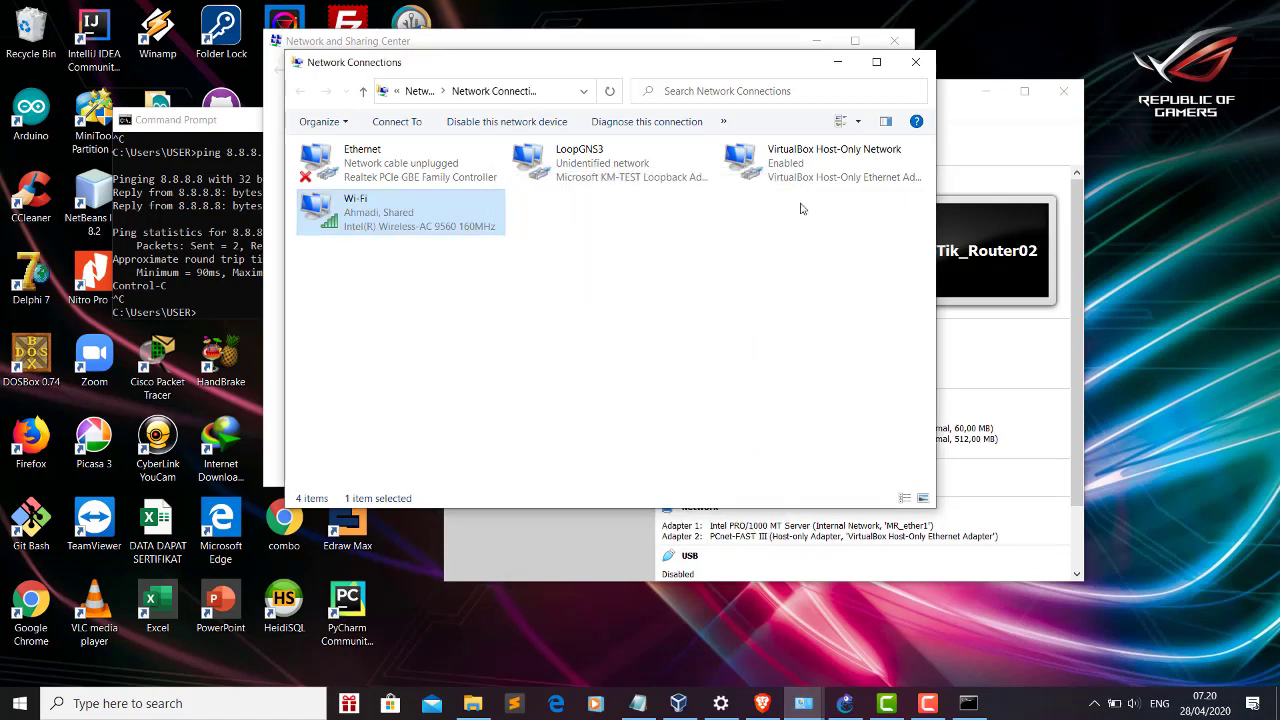
Open the VirtualBox Host-Only Network adapter's status, examine its network connection details, and close both dialogs
double_click(812, 175)
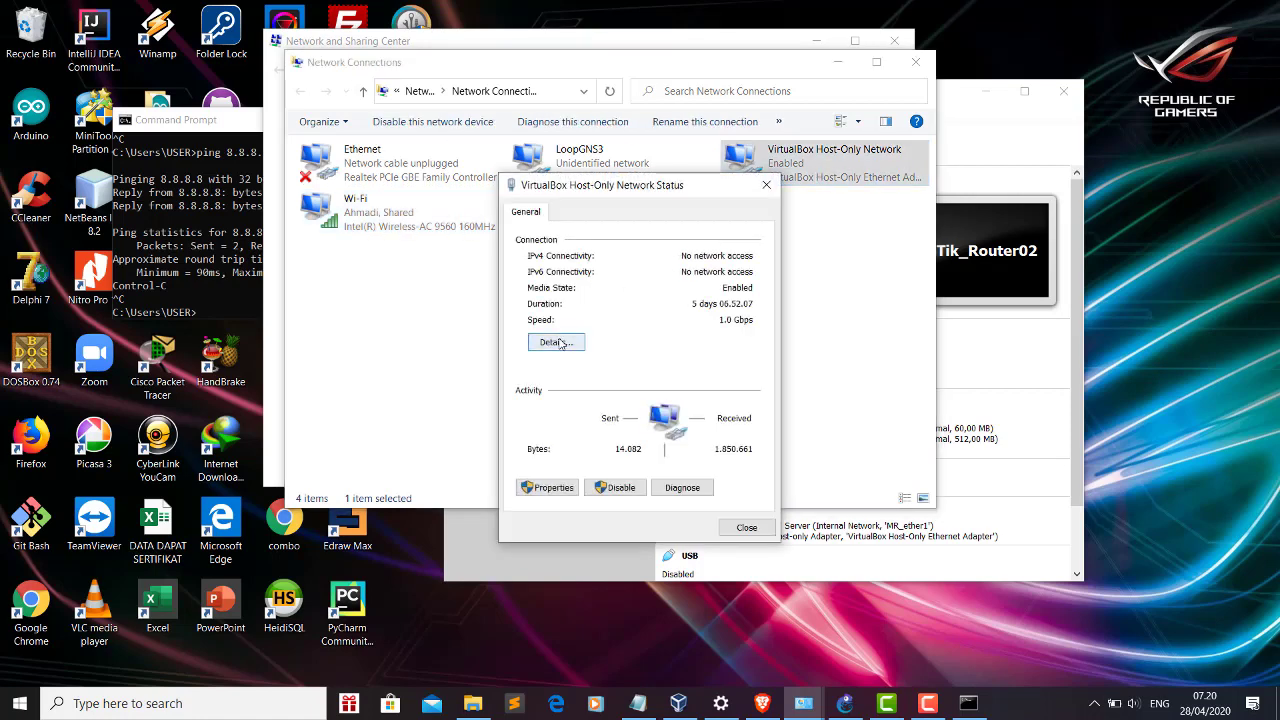
left_click(556, 342)
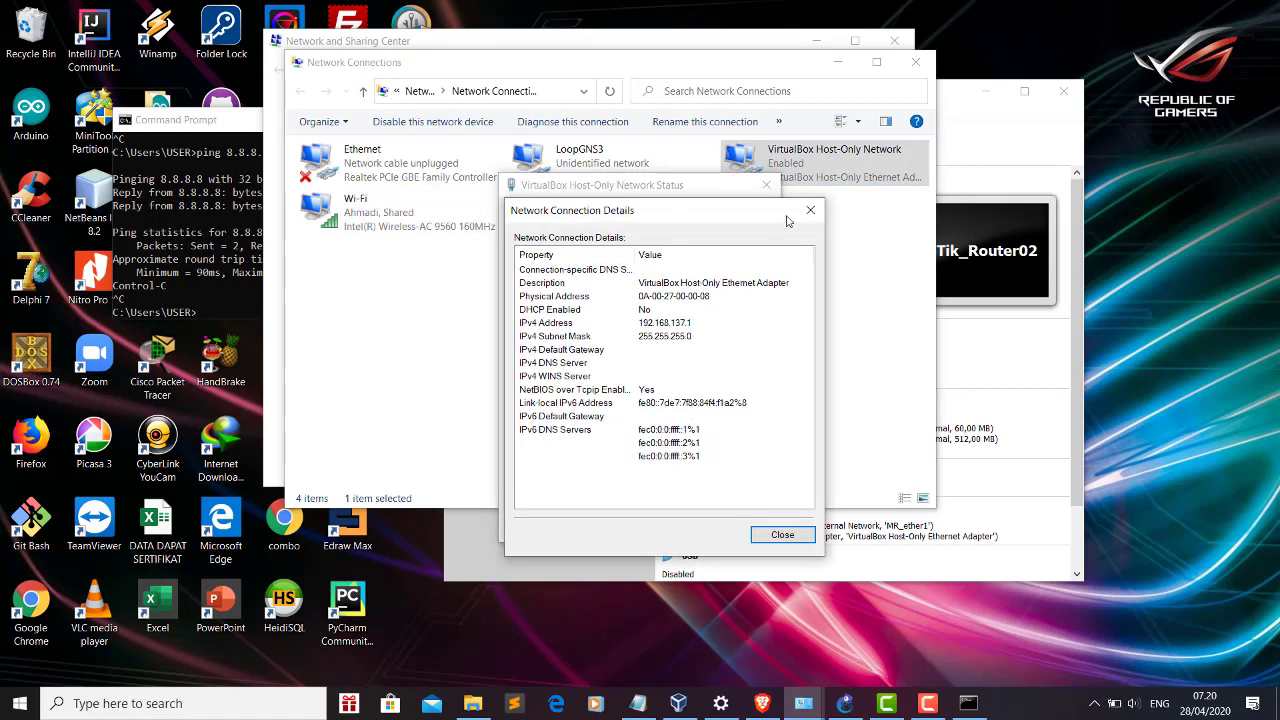
left_click(810, 210)
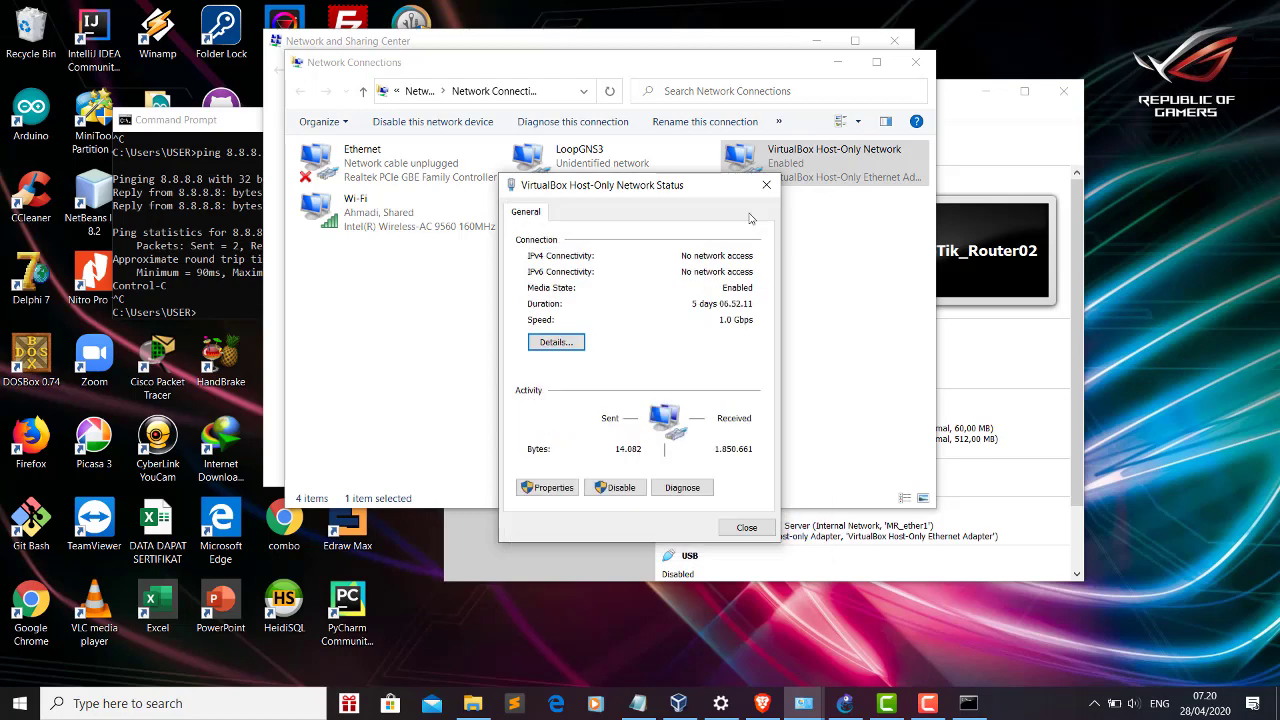
left_click(766, 187)
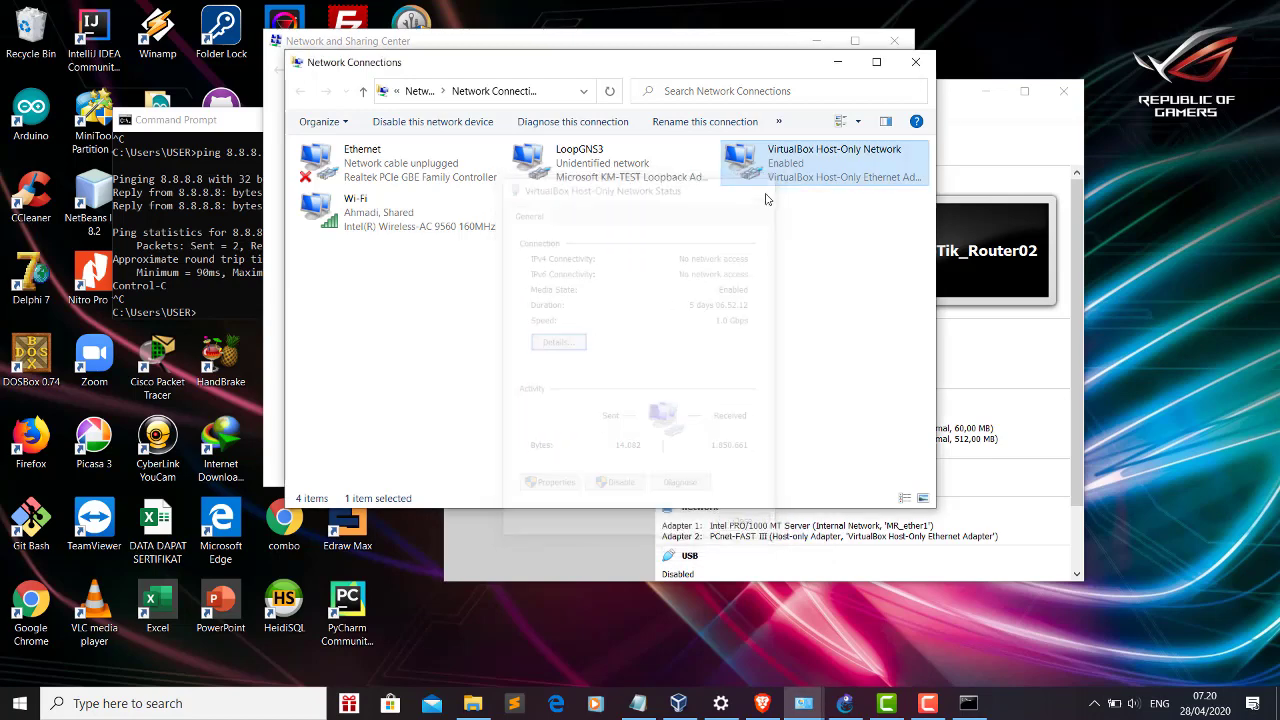
Open the Wi-Fi adapter's properties, review its Internet Protocol Version 4 (TCP/IPv4) settings, and cancel back to the adapter's status
double_click(398, 222)
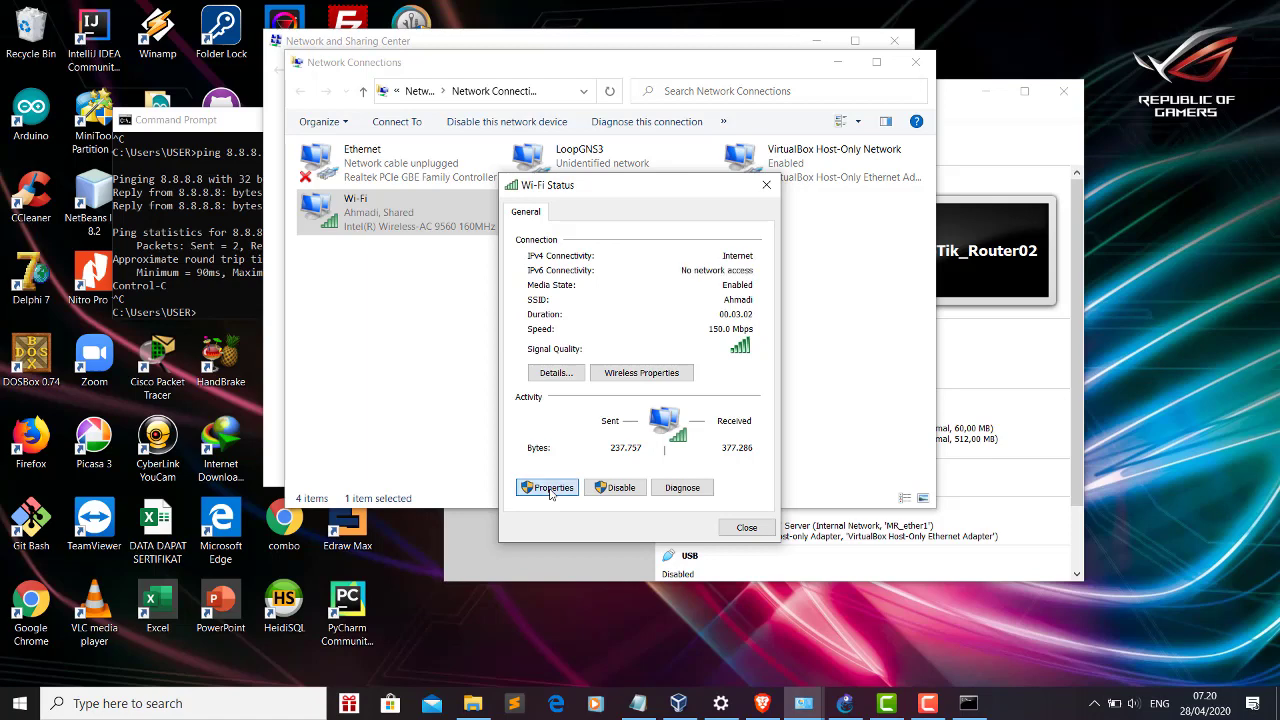
left_click(549, 489)
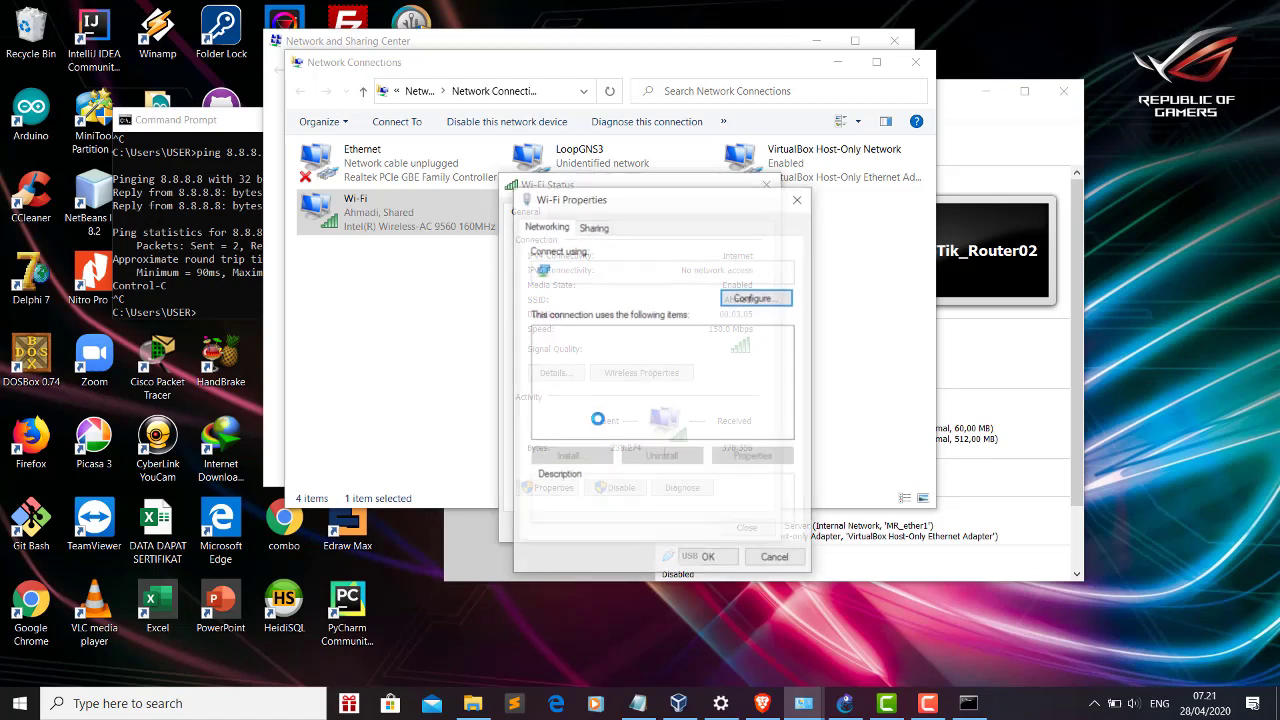
double_click(651, 394)
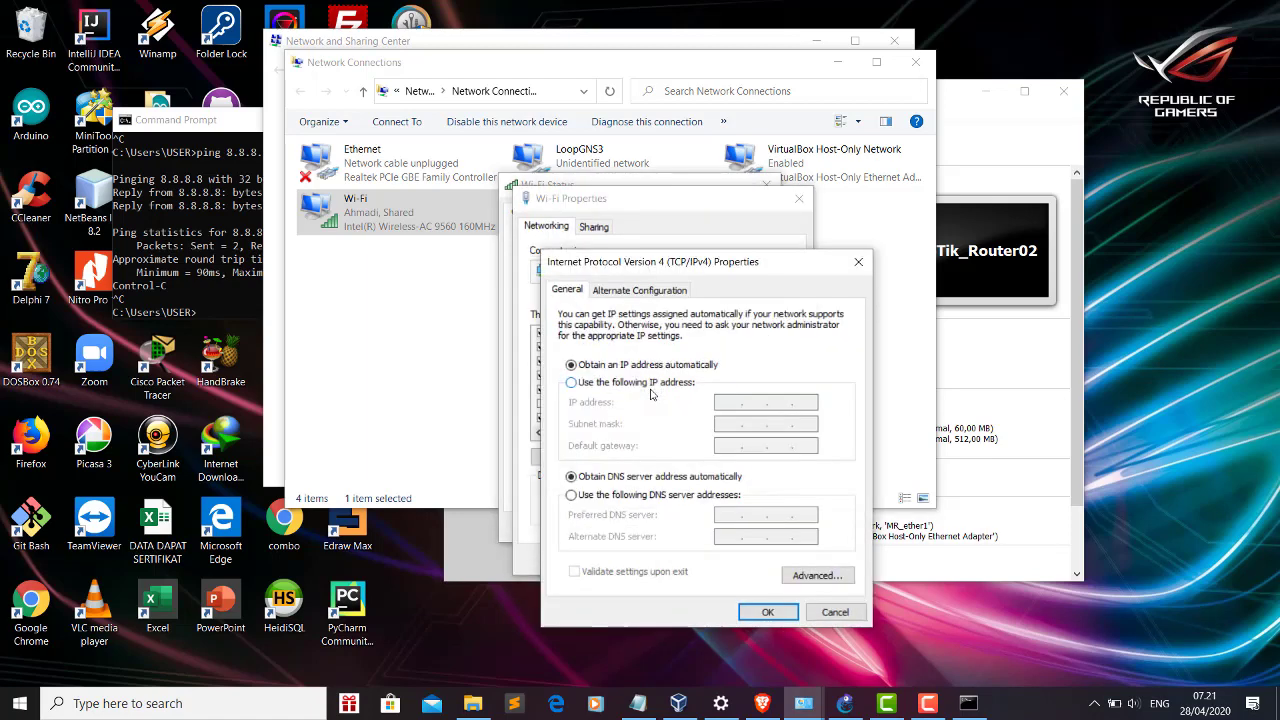
left_click(858, 262)
left_click(785, 562)
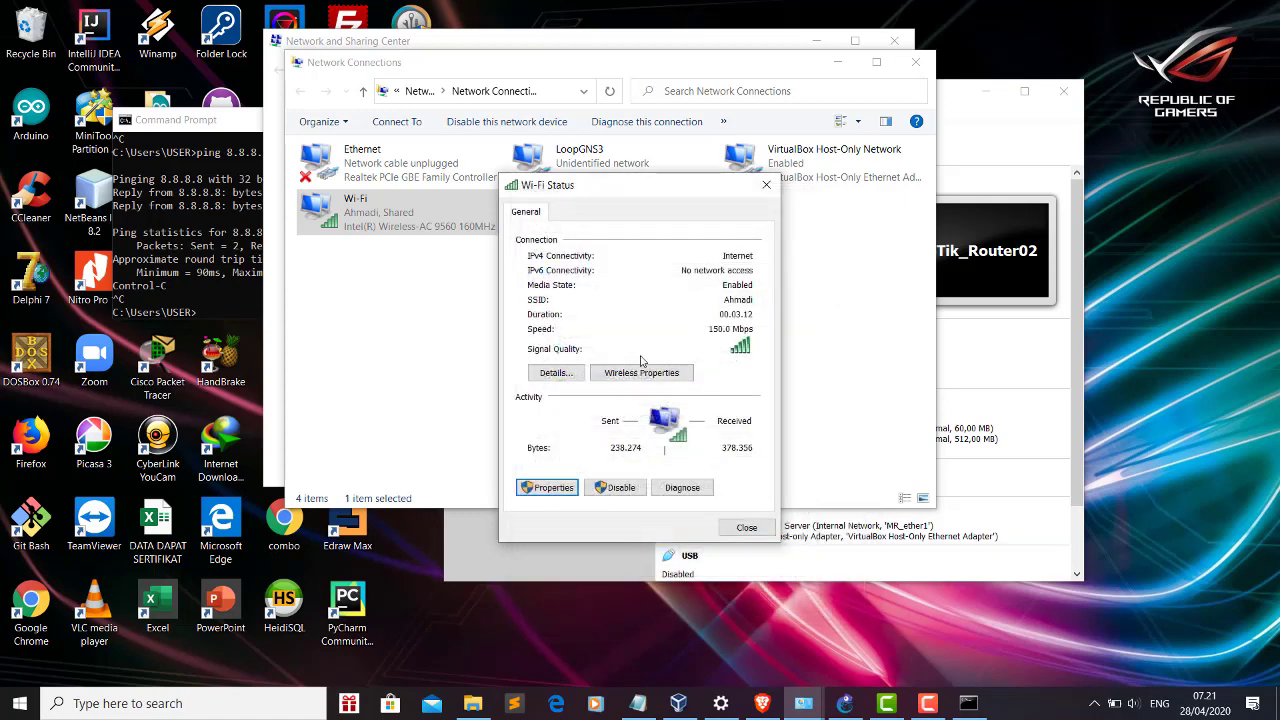
Check the Wi-Fi adapter's connection details and its wireless network properties, closing each dialog
left_click(564, 376)
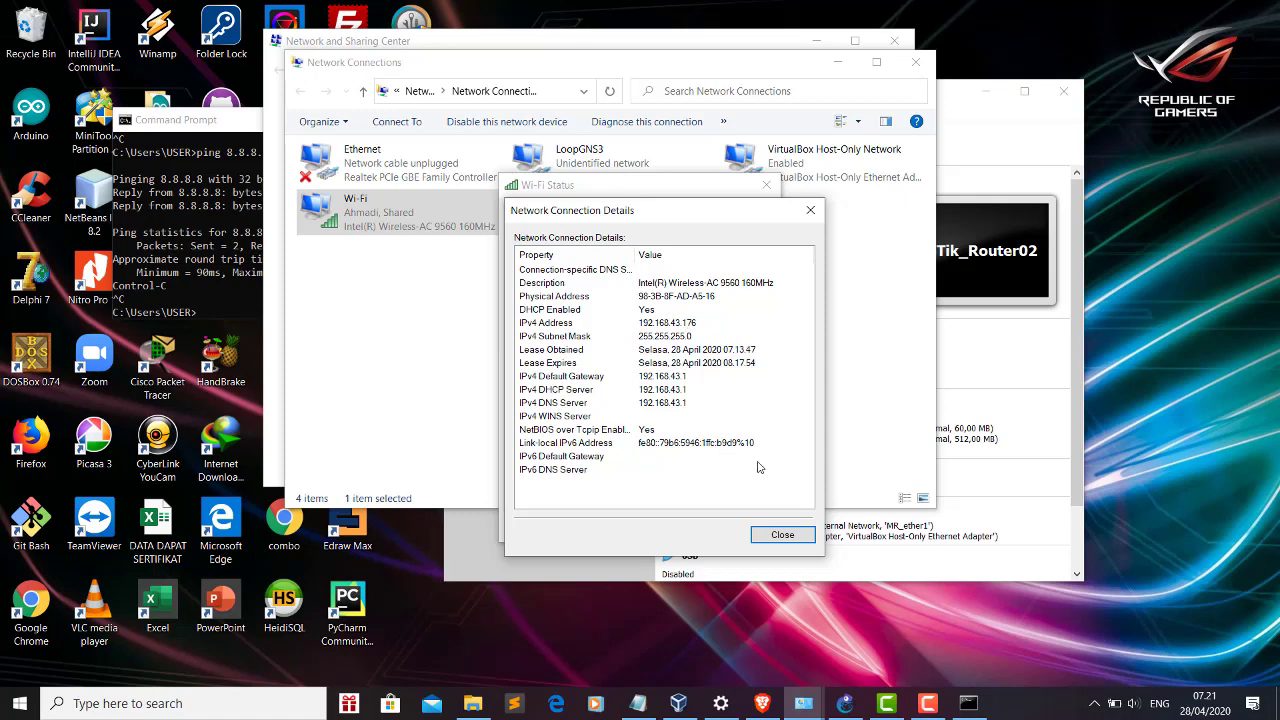
left_click(810, 211)
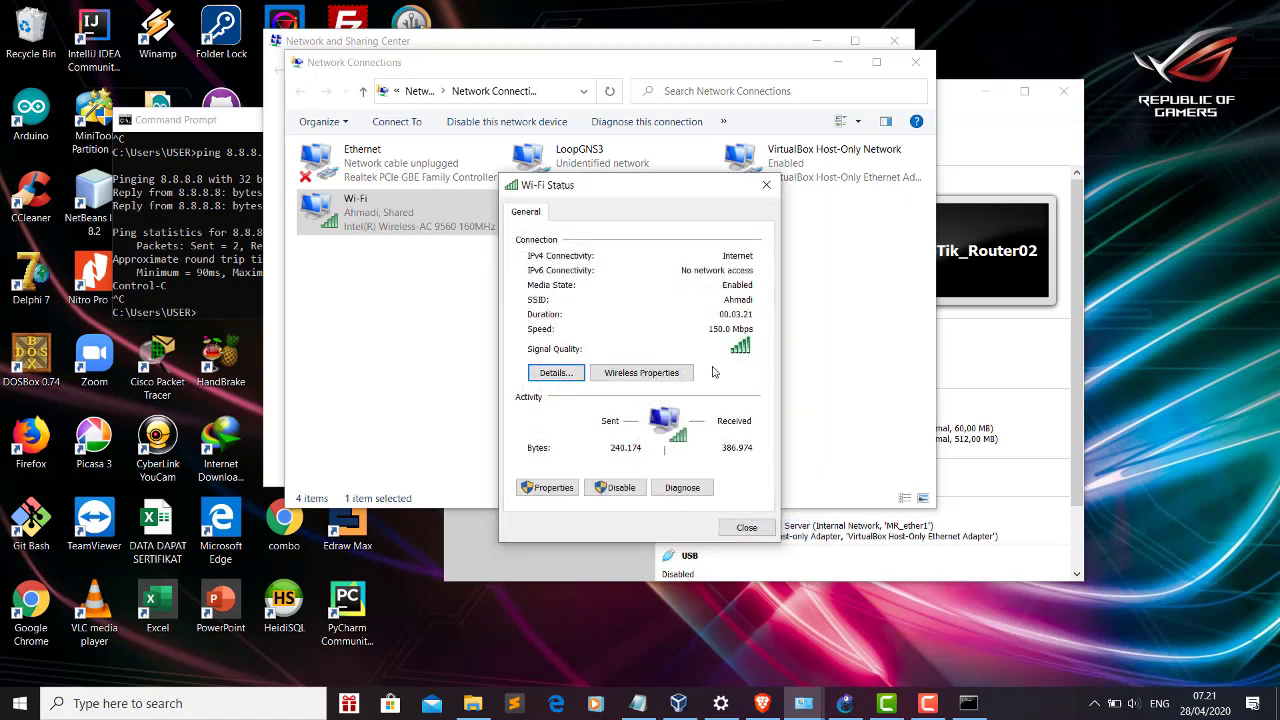
left_click(641, 372)
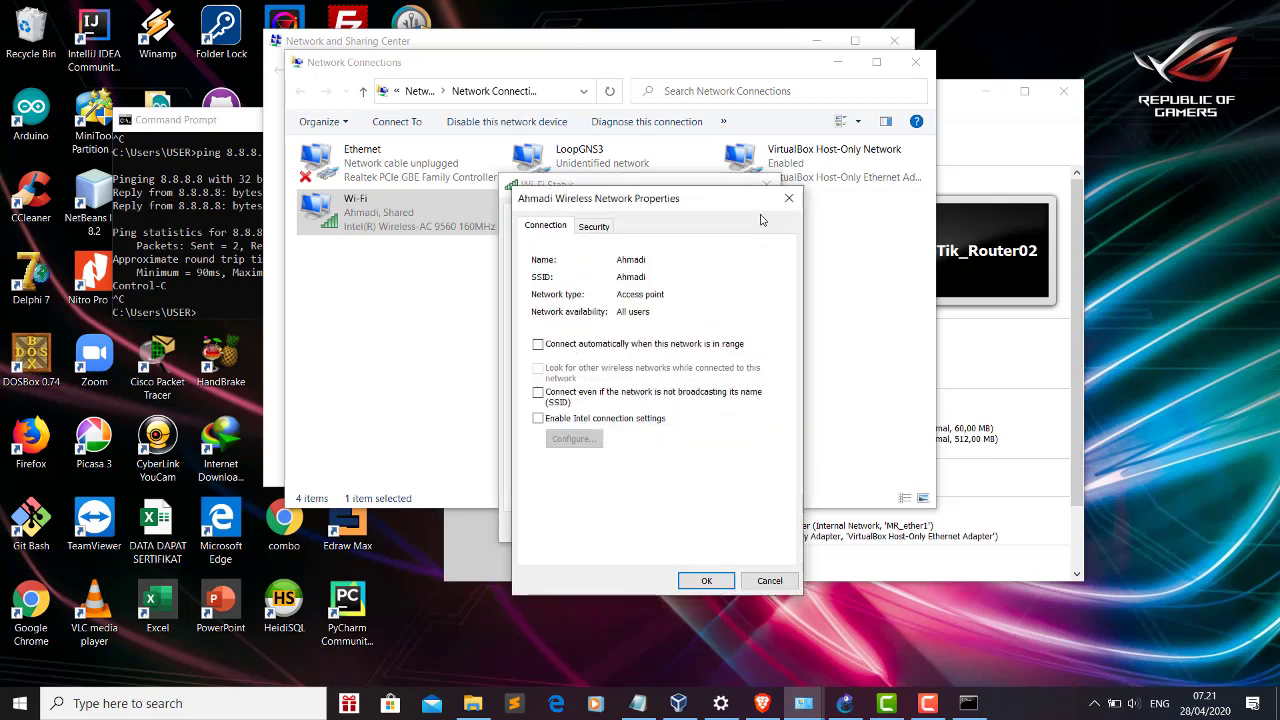
left_click(786, 197)
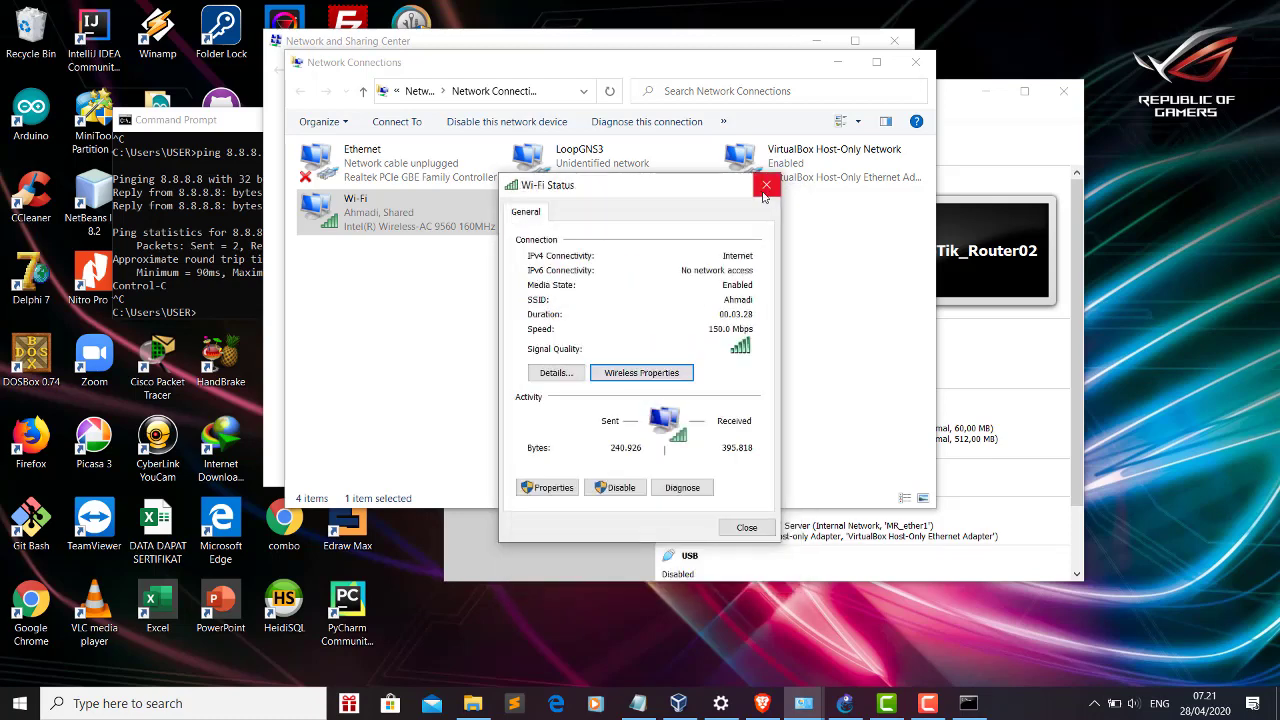
Review the Internet Connection Sharing settings in the Wi-Fi adapter's properties and accept them
left_click(560, 489)
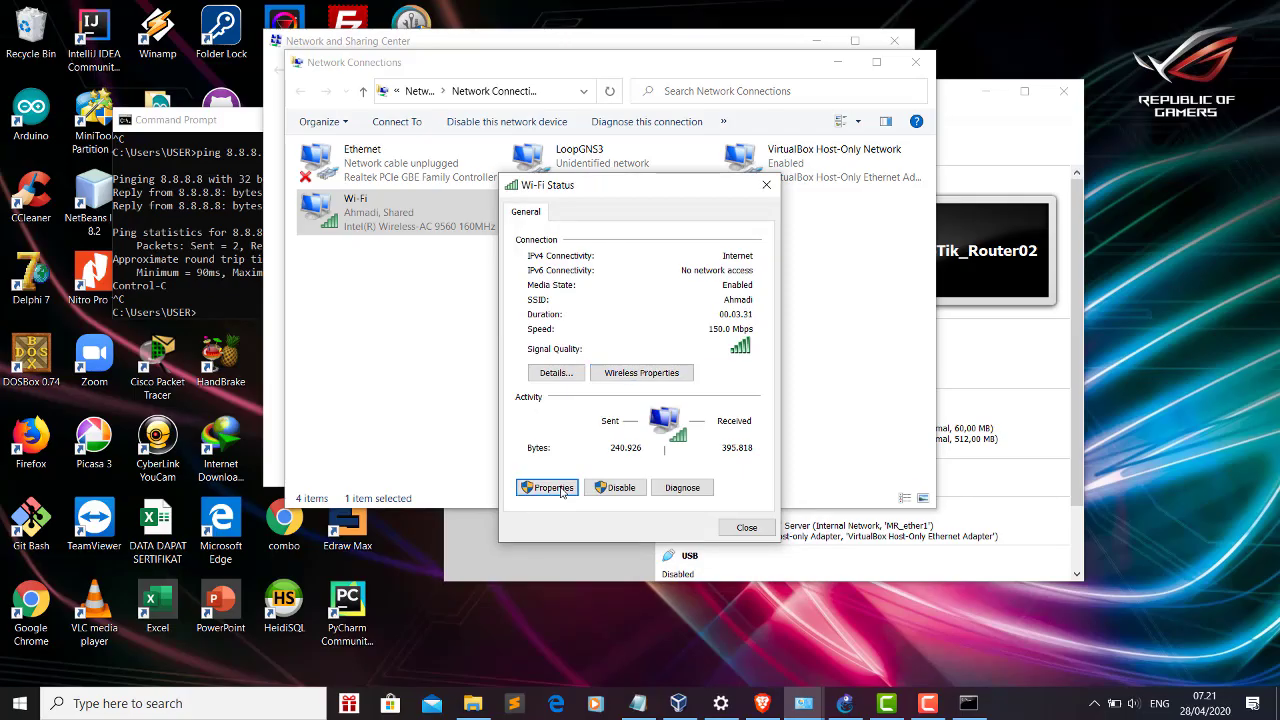
left_click(594, 227)
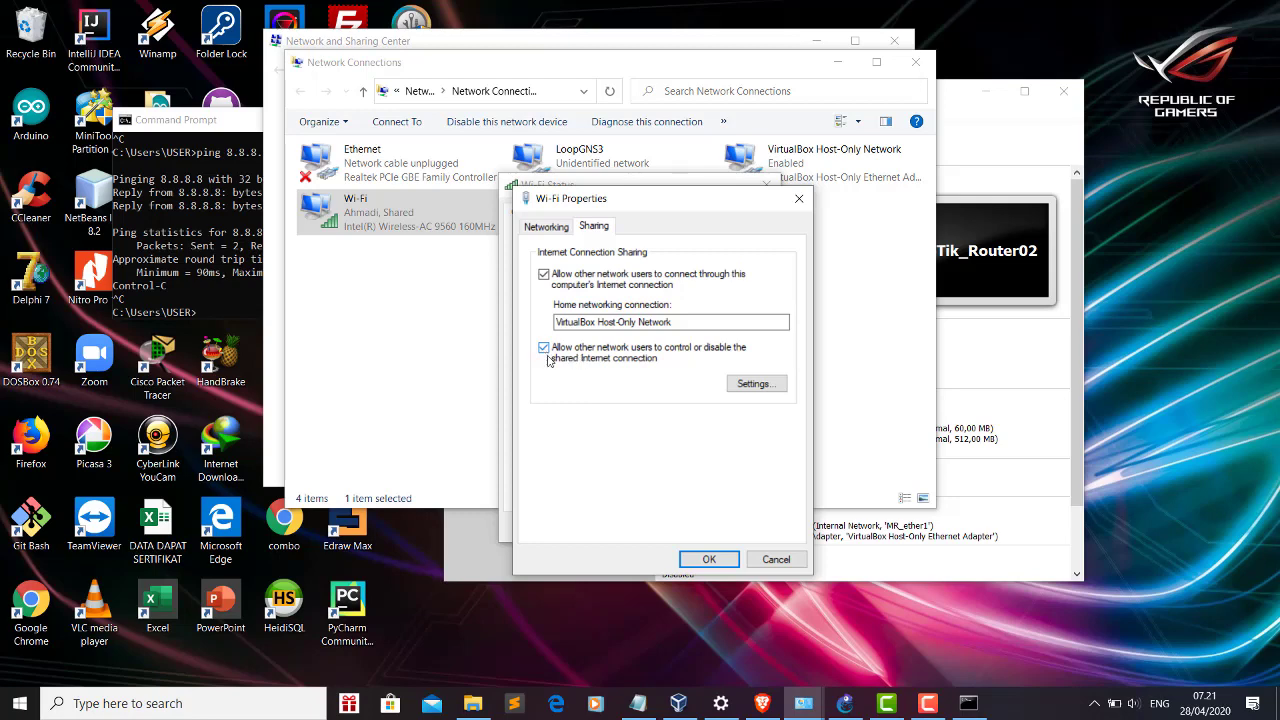
left_click(710, 560)
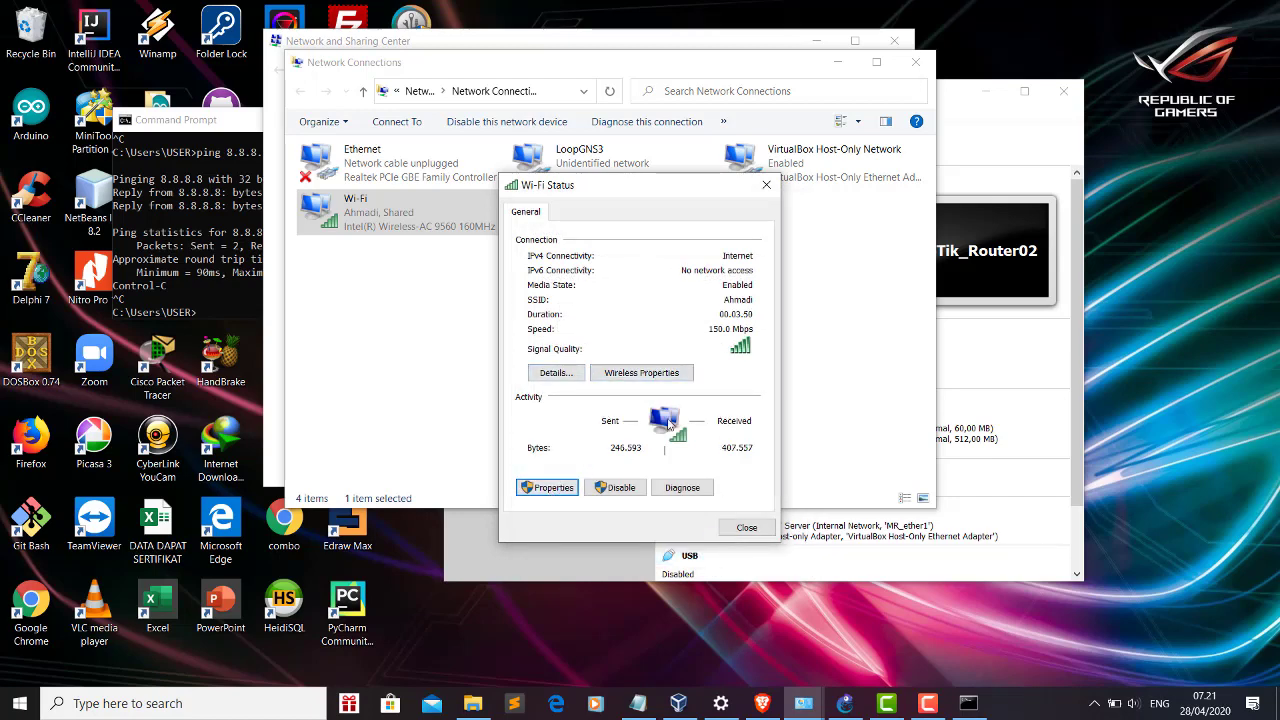
Switch to VirtualBox Manager and attach Adapter 1 of MikroTik_Router02 to Host-only Adapter, using VirtualBox Host-Only Ethernet Adapter
left_click(1058, 152)
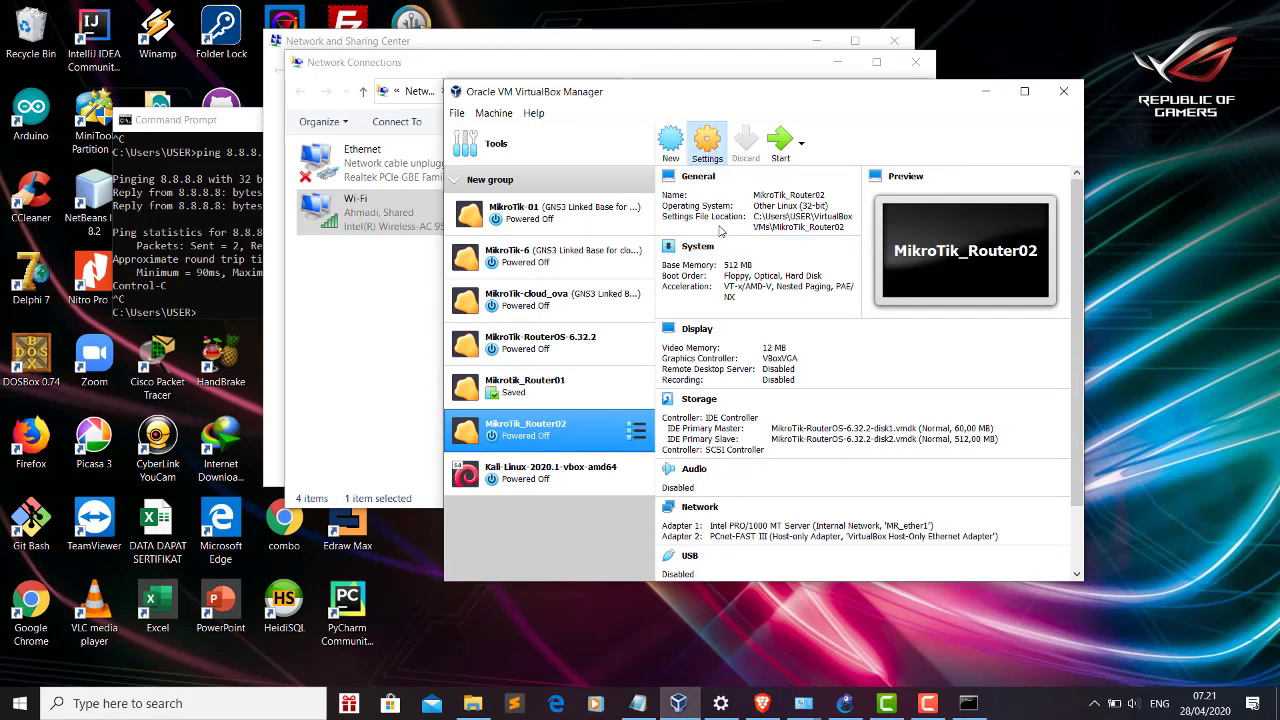
key("ctrl+s")
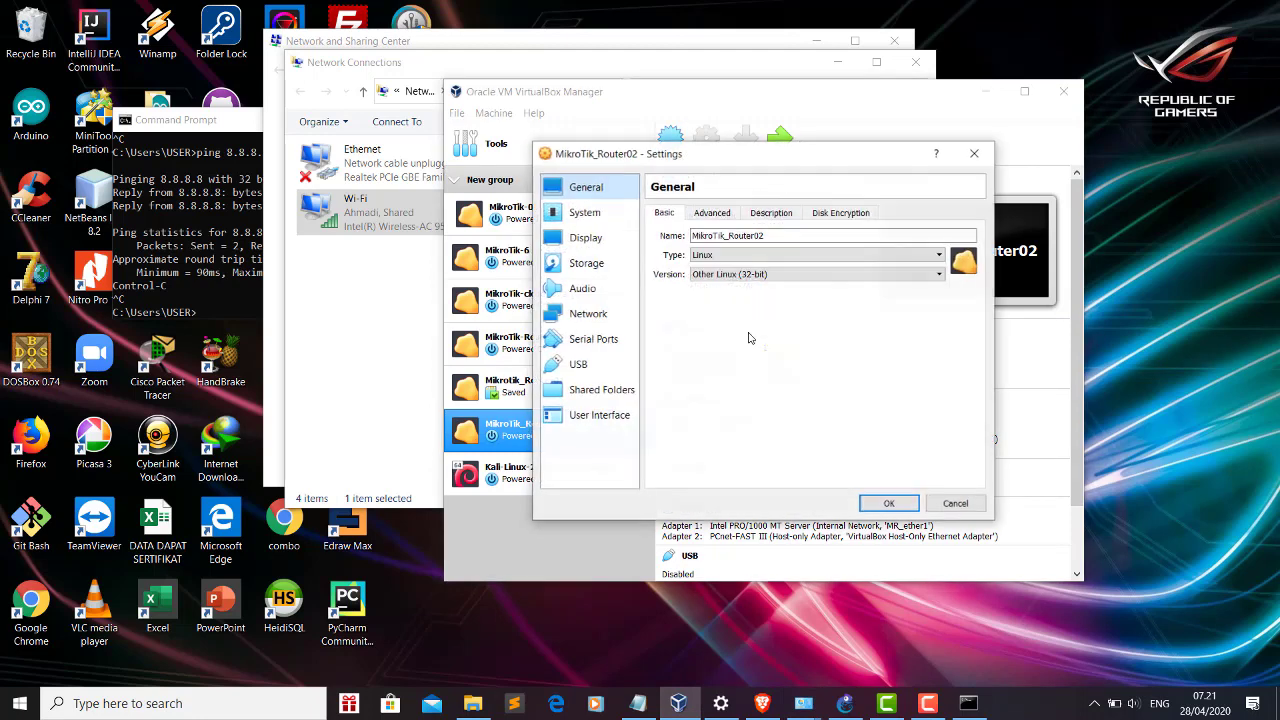
left_click(609, 316)
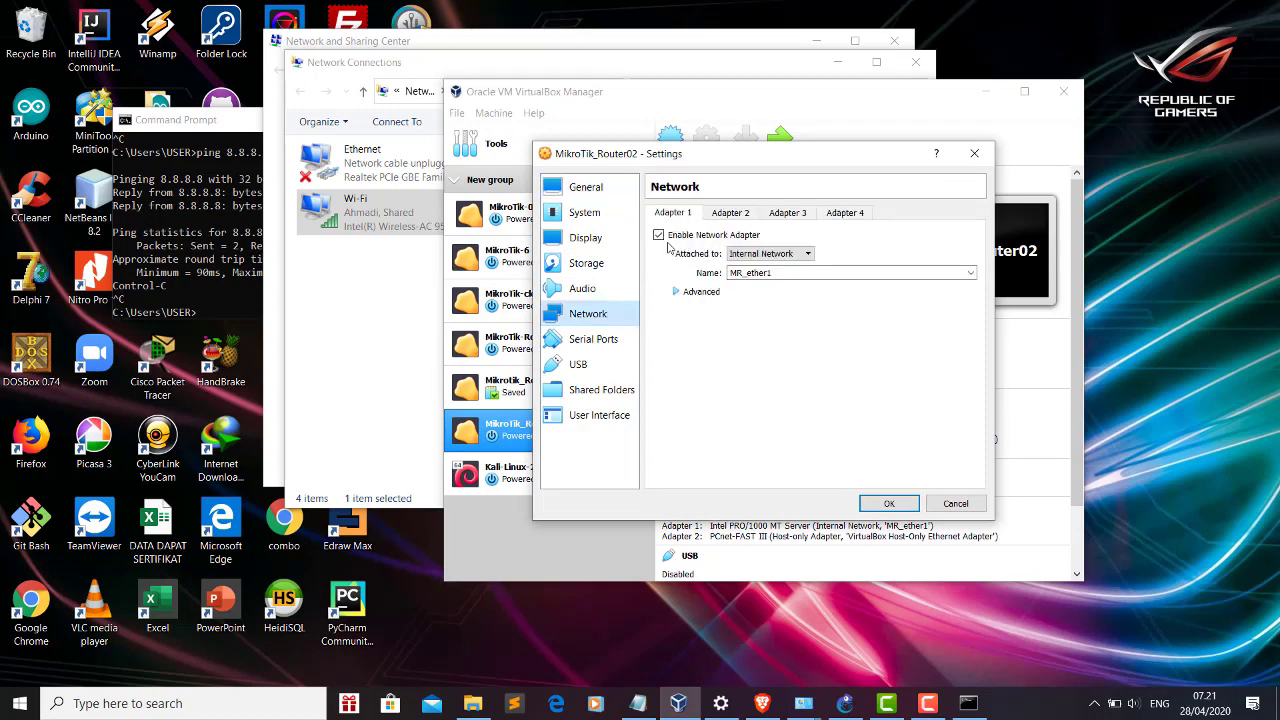
left_click(810, 256)
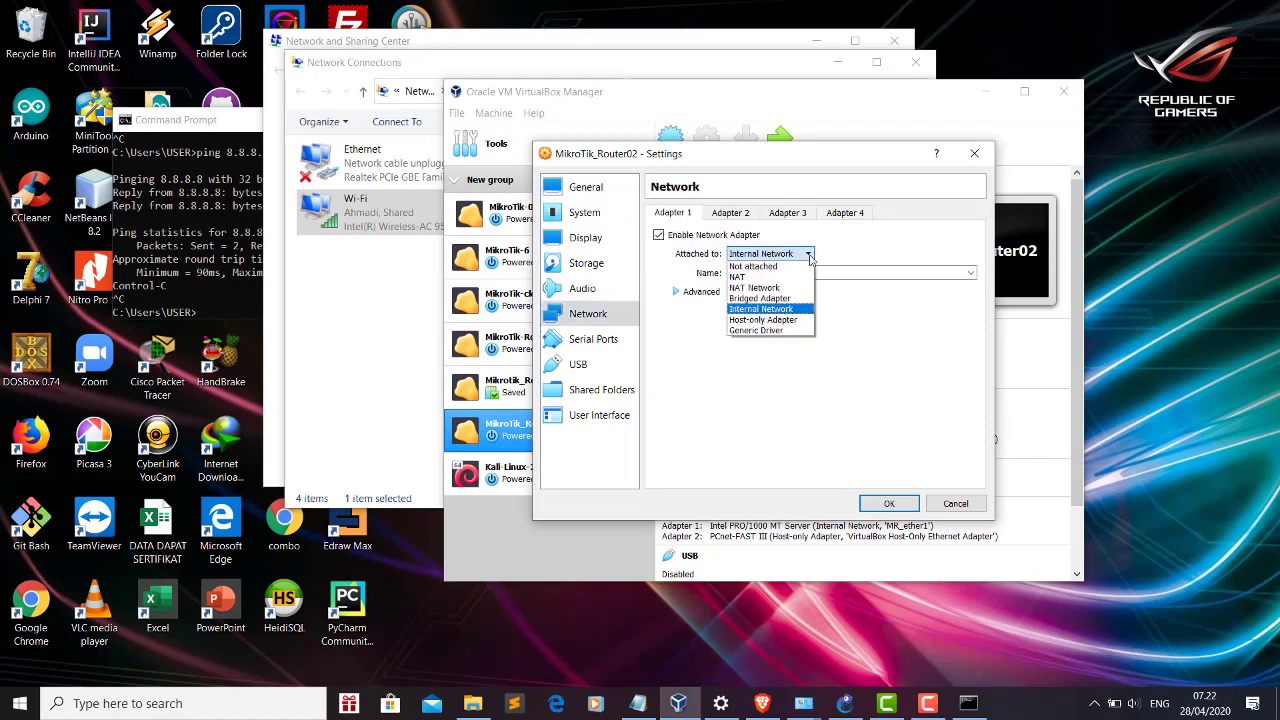
left_click(791, 310)
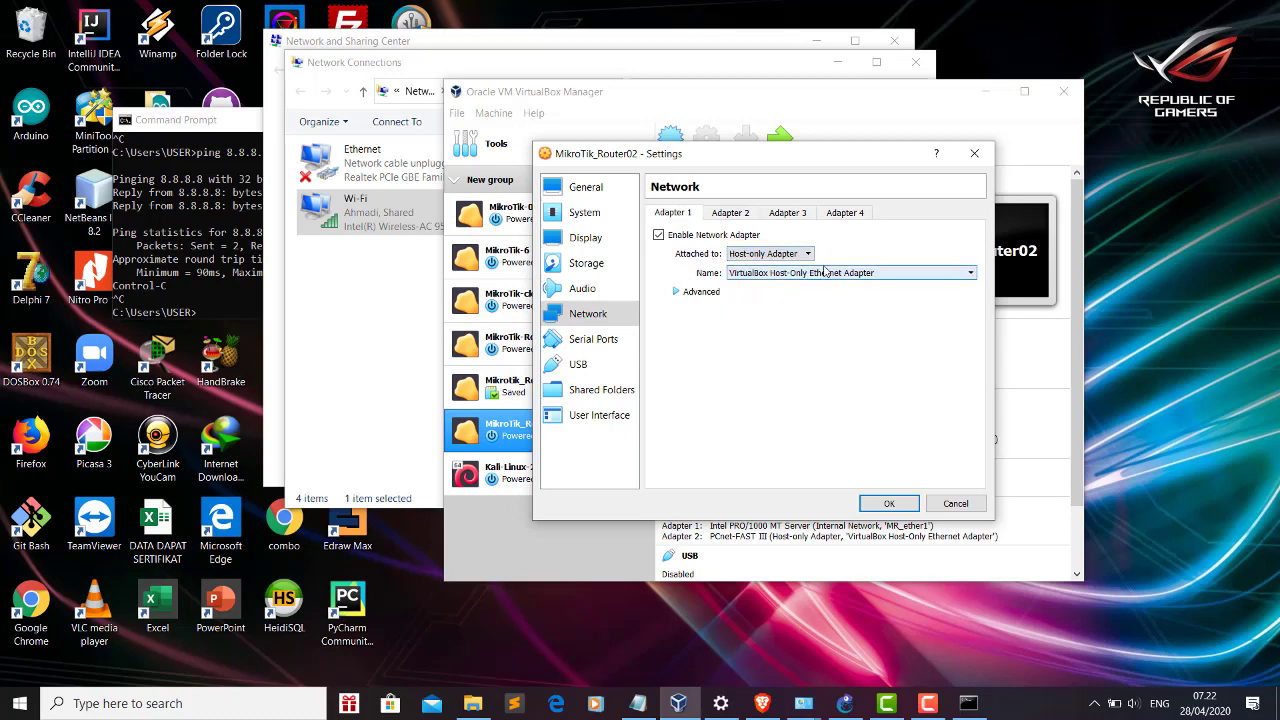
left_click(677, 292)
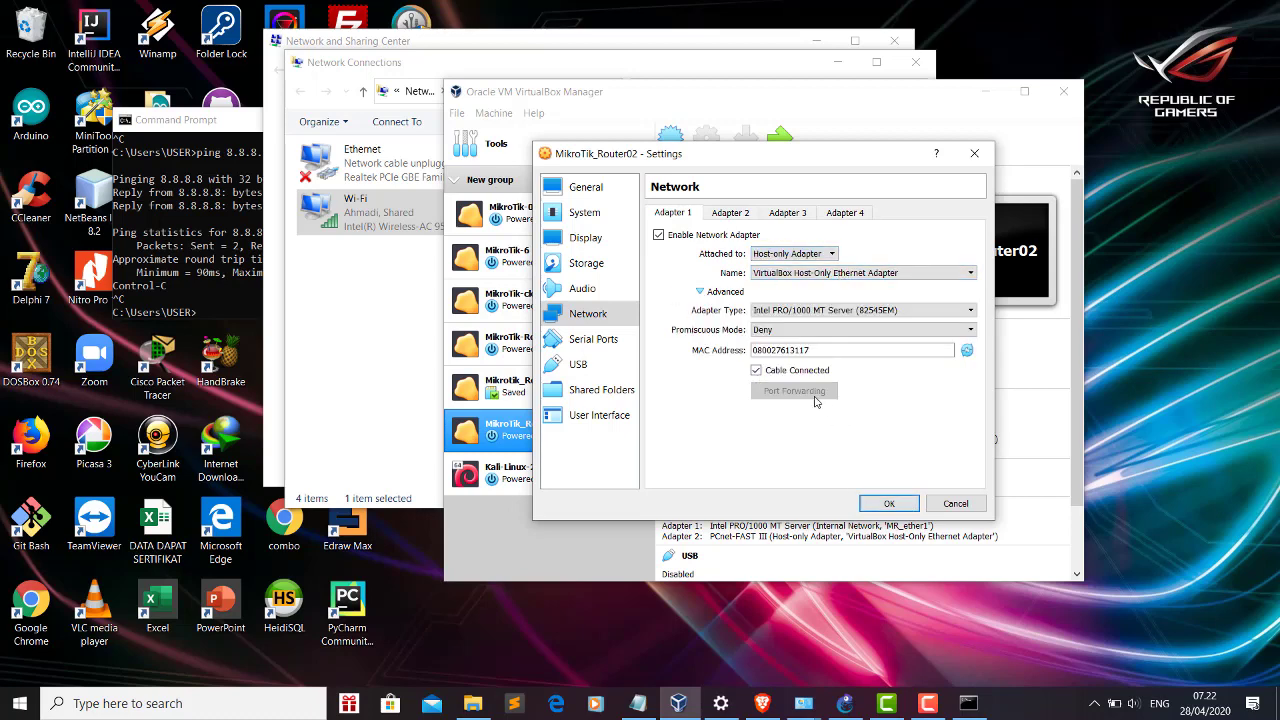
left_click(889, 504)
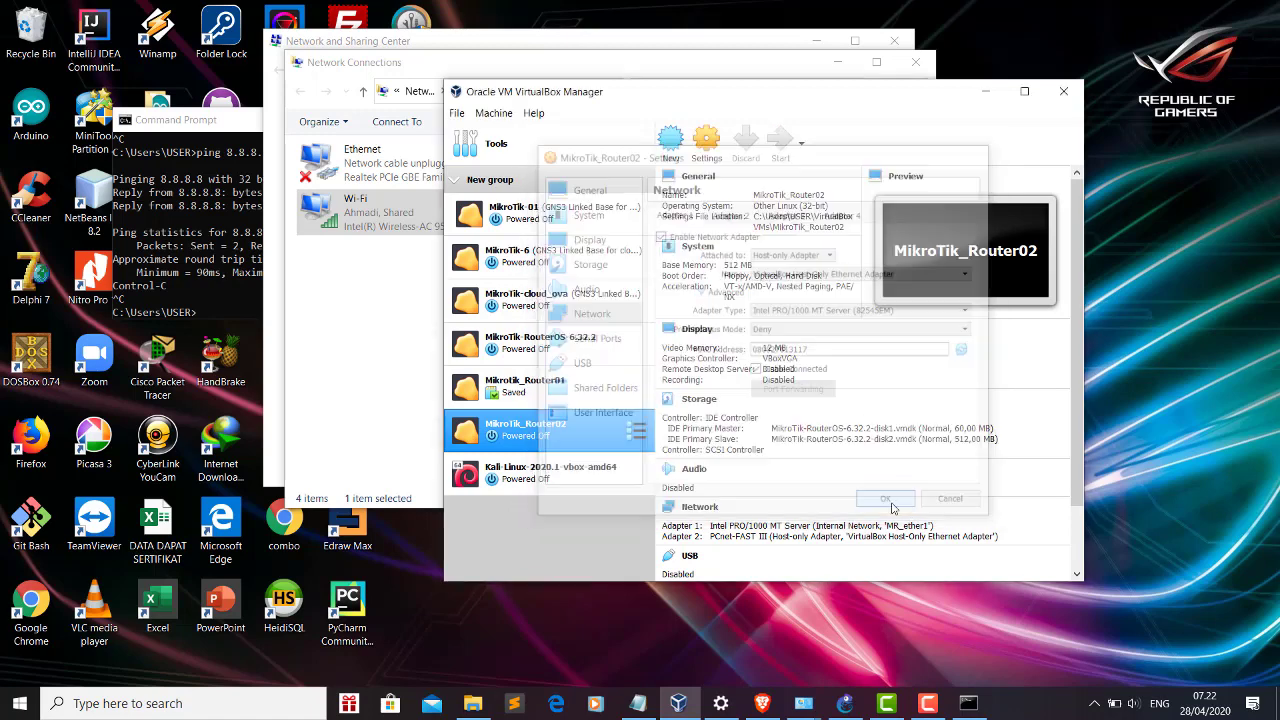
Start the MikroTik_Router02 virtual machine, dismiss its keyboard capture notice, and reposition its window near the middle of the desktop
left_click(777, 145)
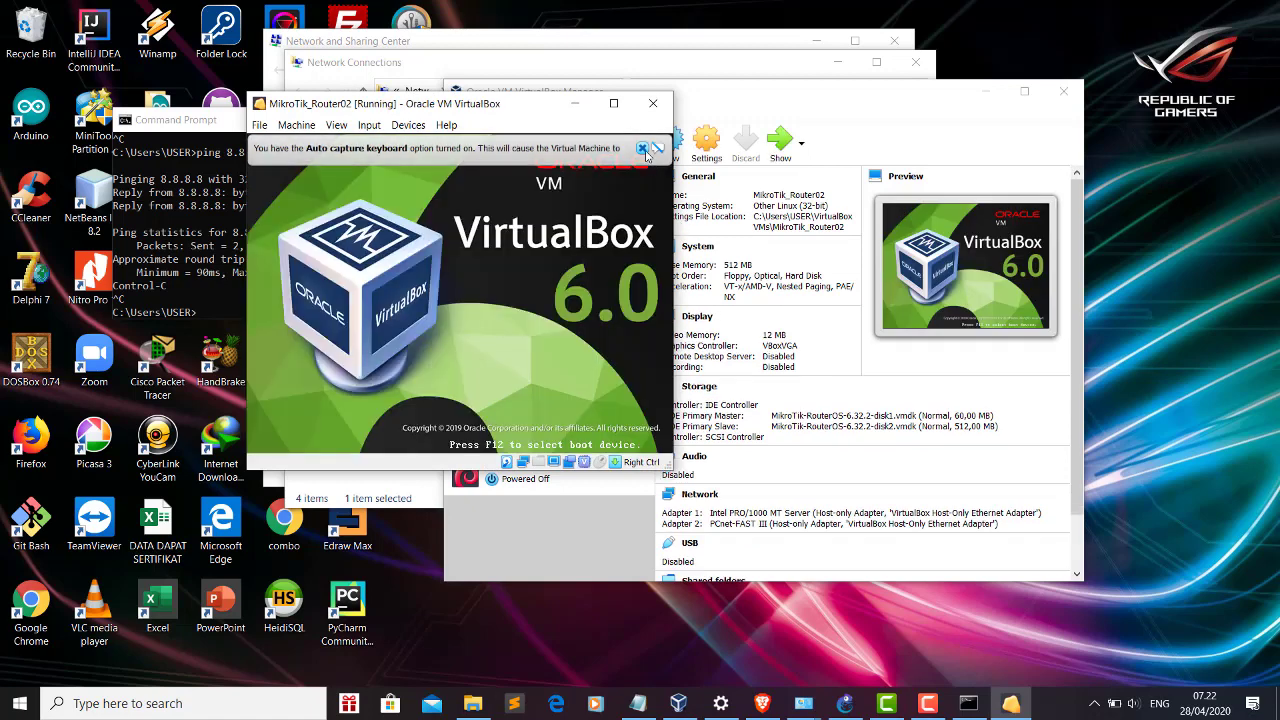
left_click(642, 148)
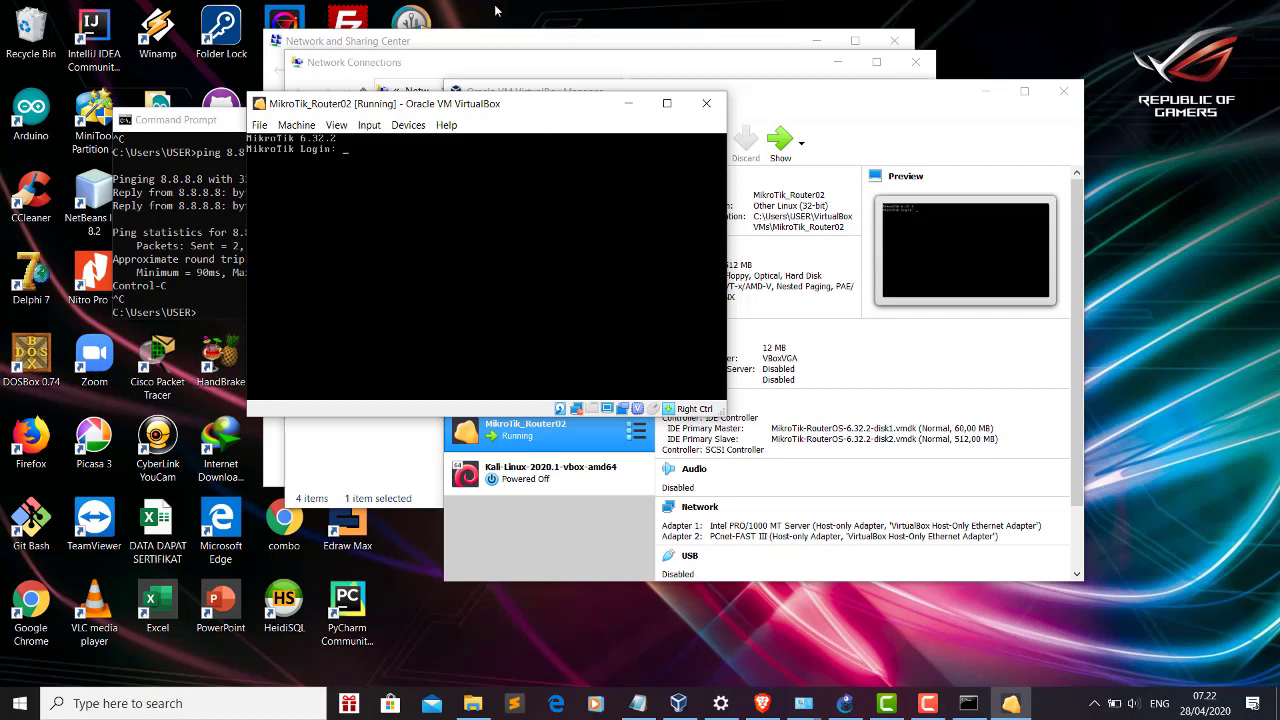
left_click(527, 14)
left_click_drag(450, 104, 595, 96)
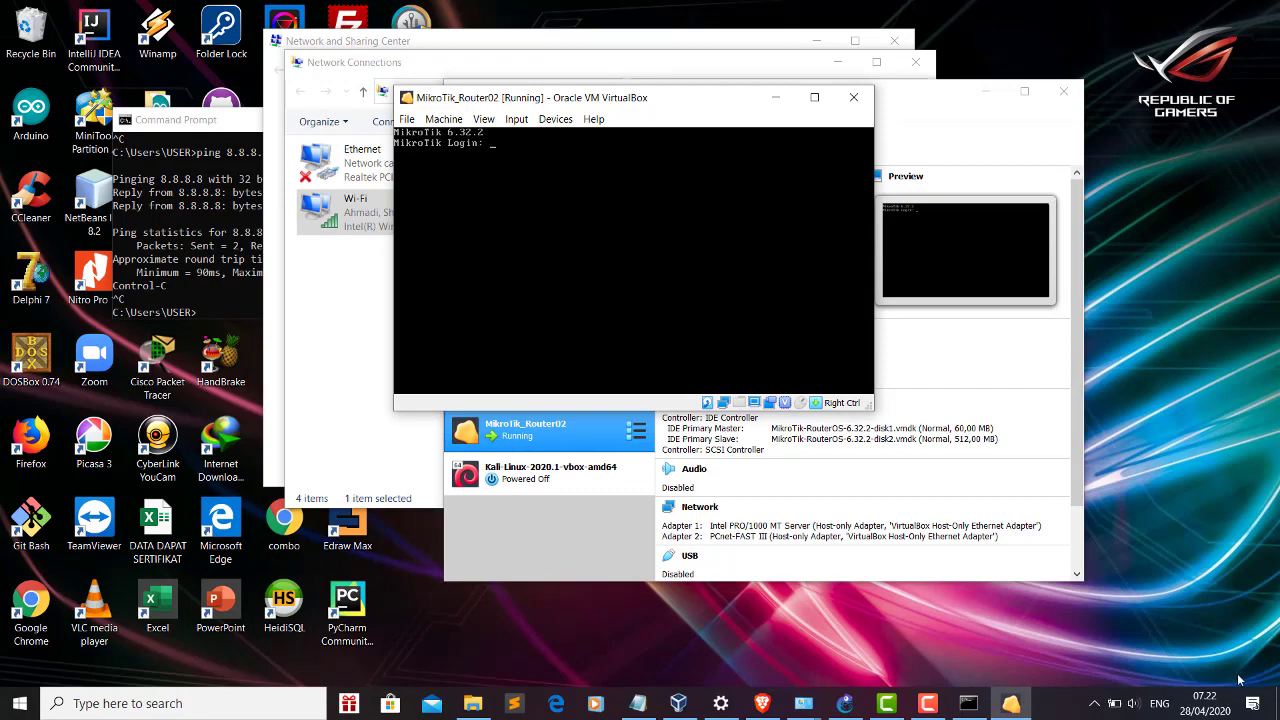
Launch WinBox from the desktop and connect to the neighbor with MAC address 08:00:27:61:31:17 as admin
left_click(1277, 703)
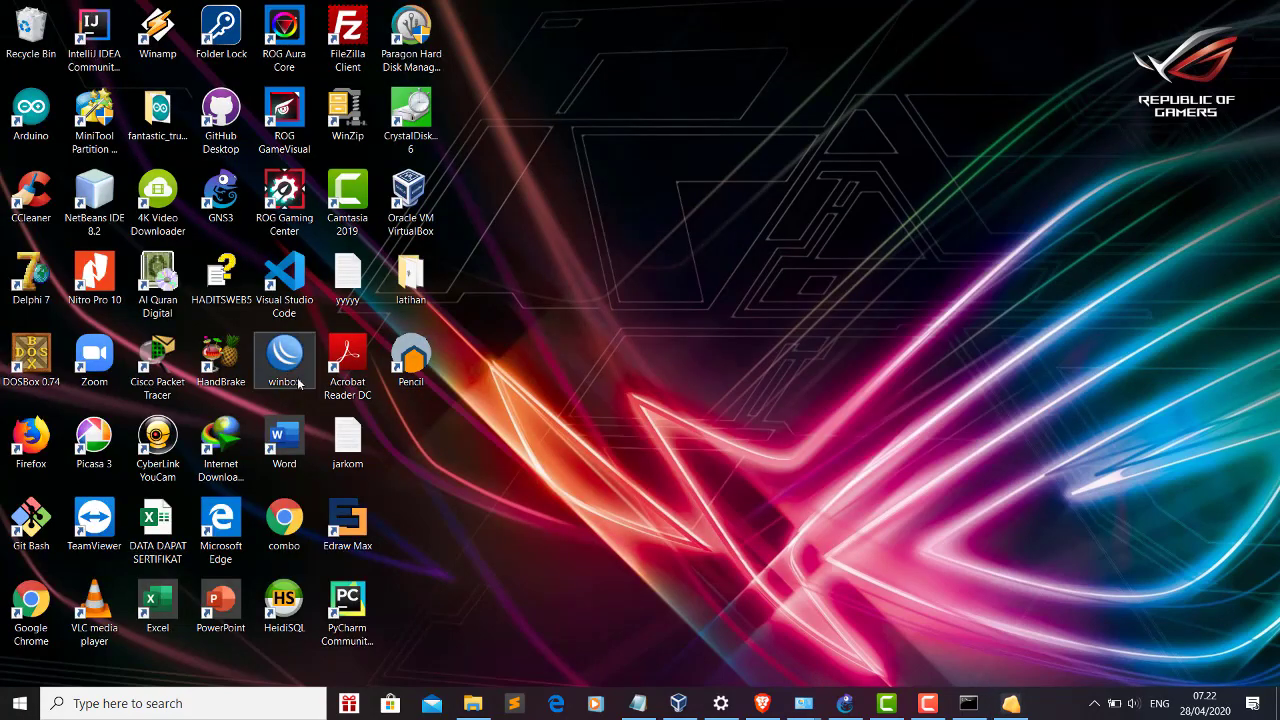
double_click(297, 382)
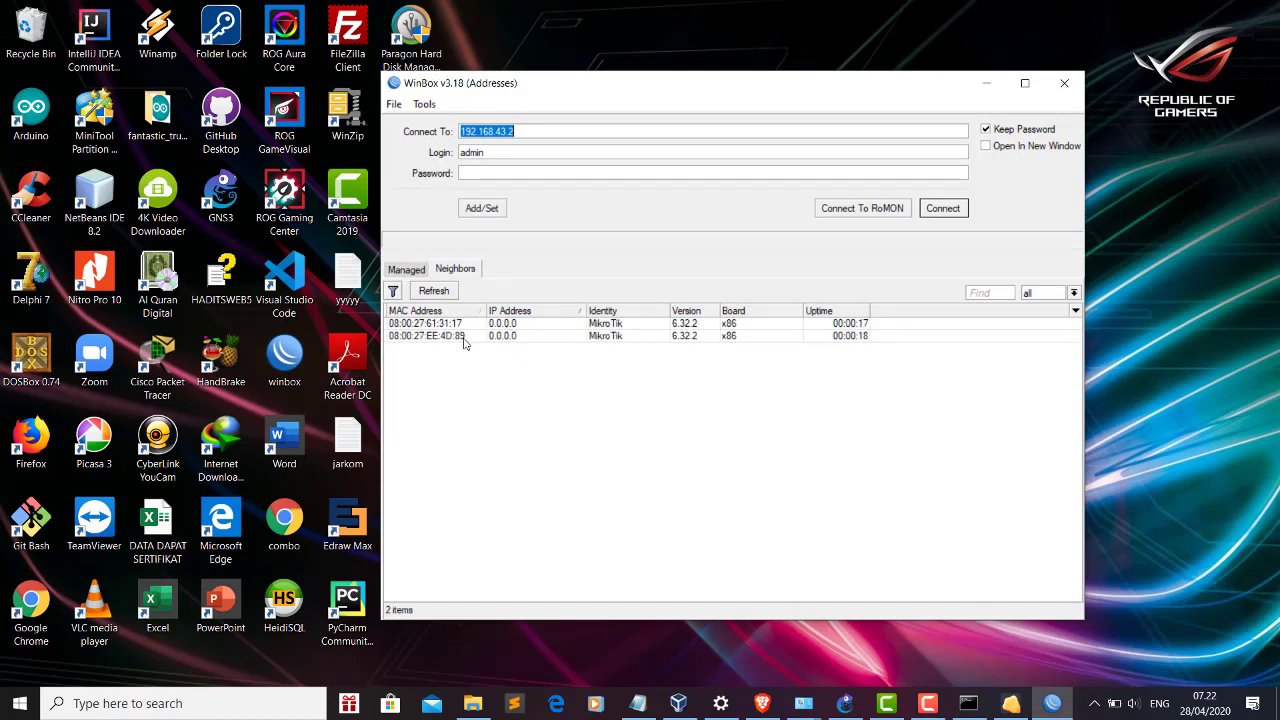
left_click(534, 338)
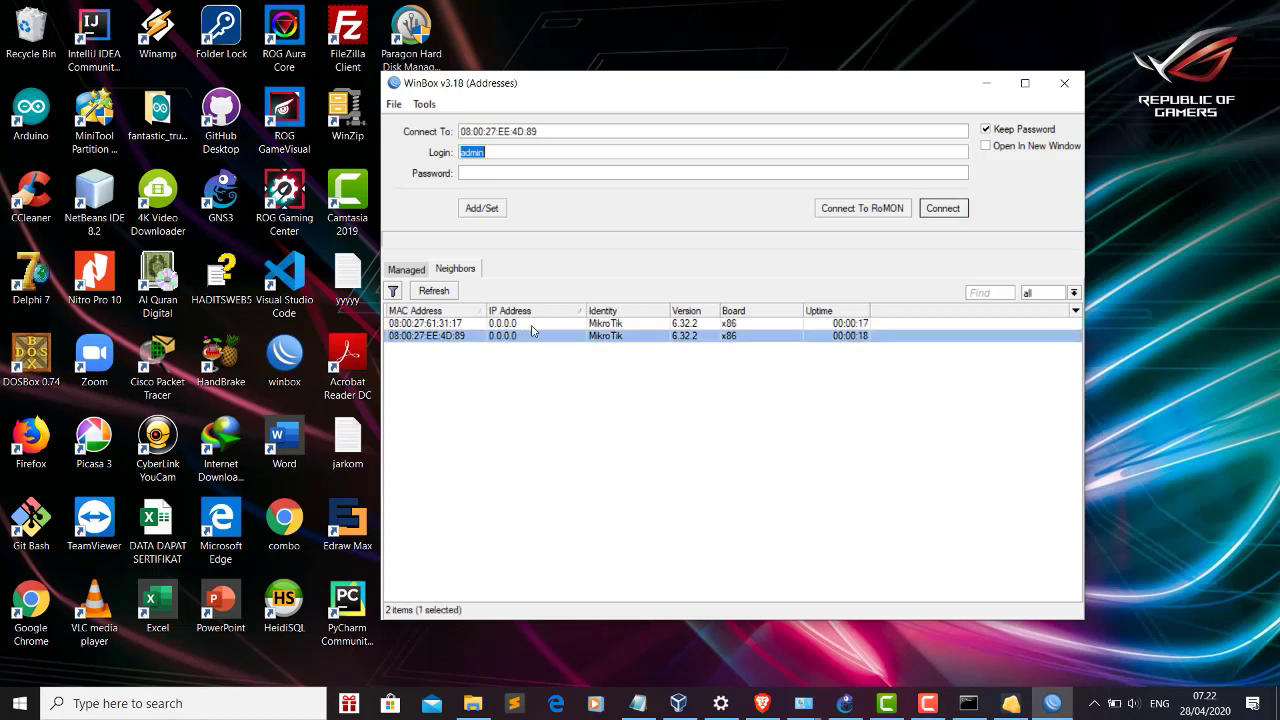
left_click(532, 325)
left_click(943, 208)
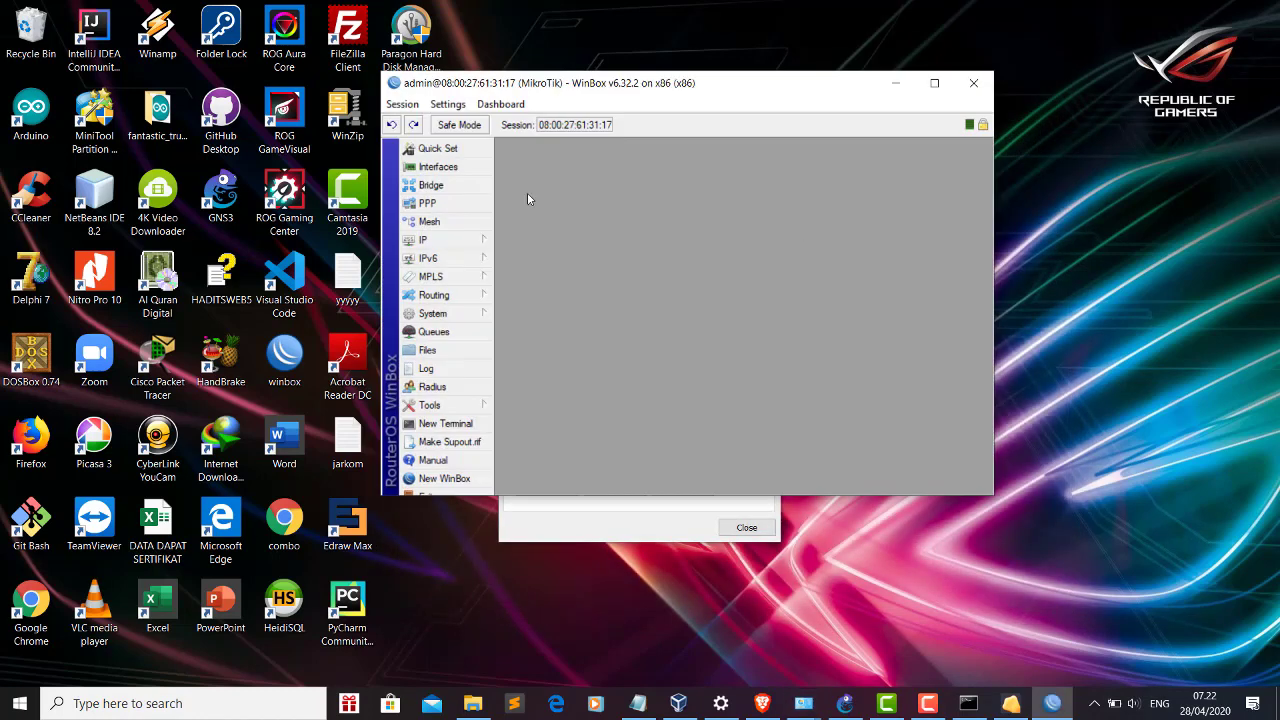
Open the router's interface list and widen both the WinBox window and the list to show the packet rate columns
left_click(455, 170)
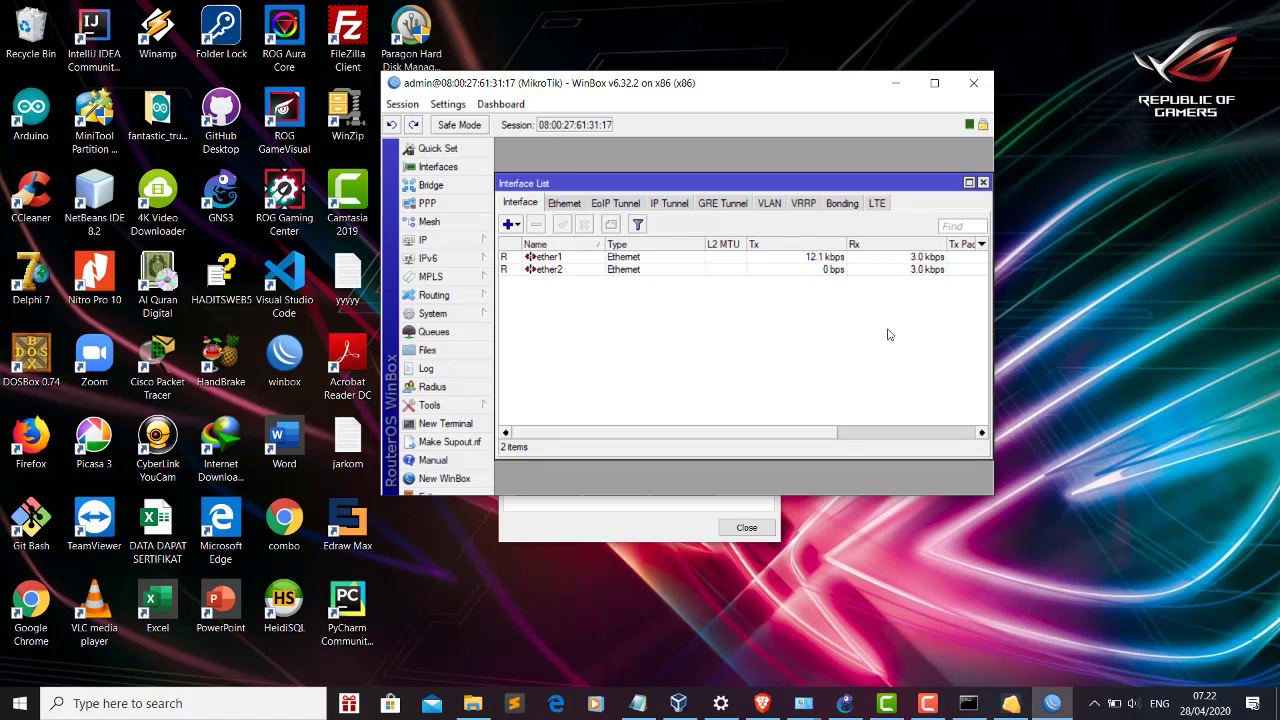
left_click_drag(995, 322, 1127, 324)
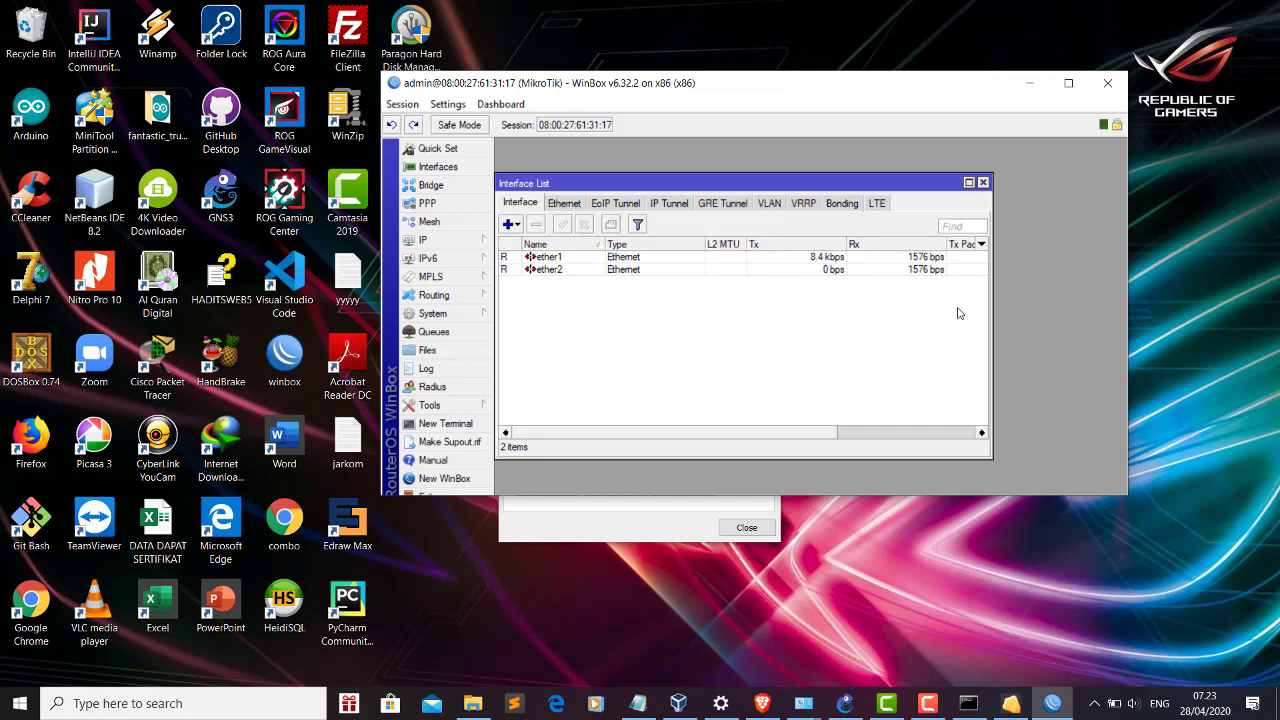
left_click_drag(992, 309, 1125, 309)
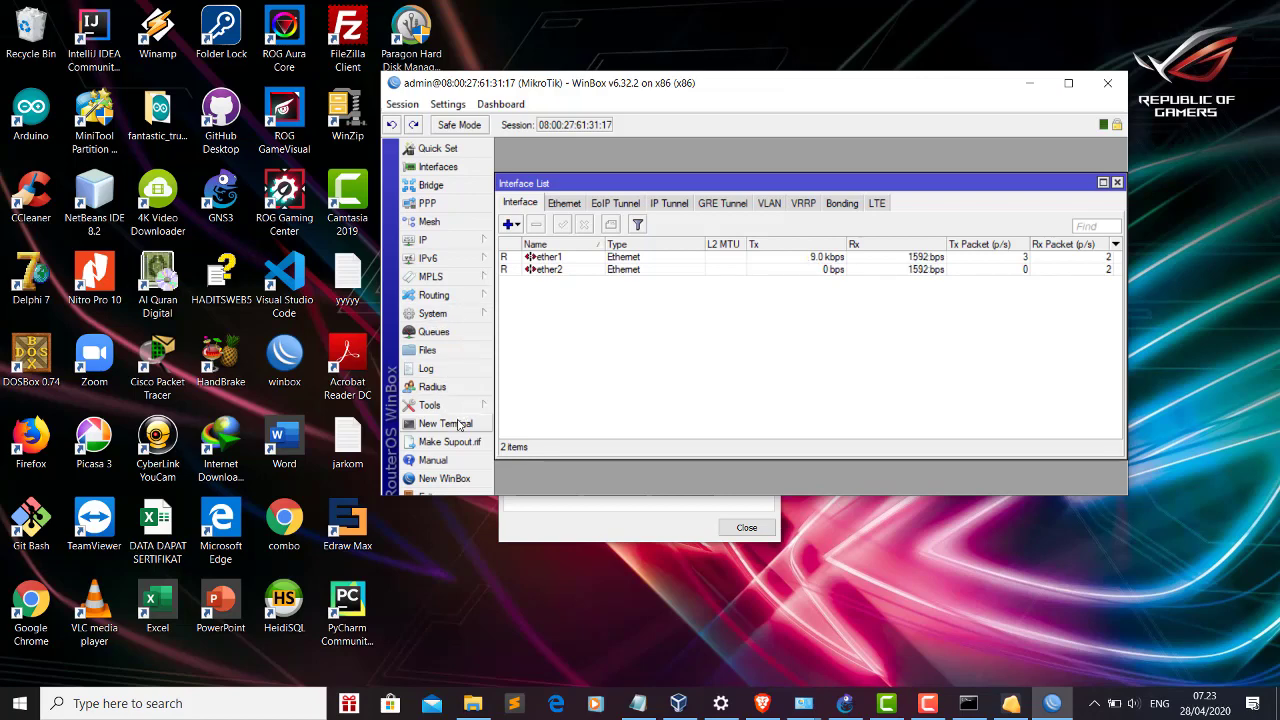
Open the router's IP address list and start a new address entry
left_click(479, 245)
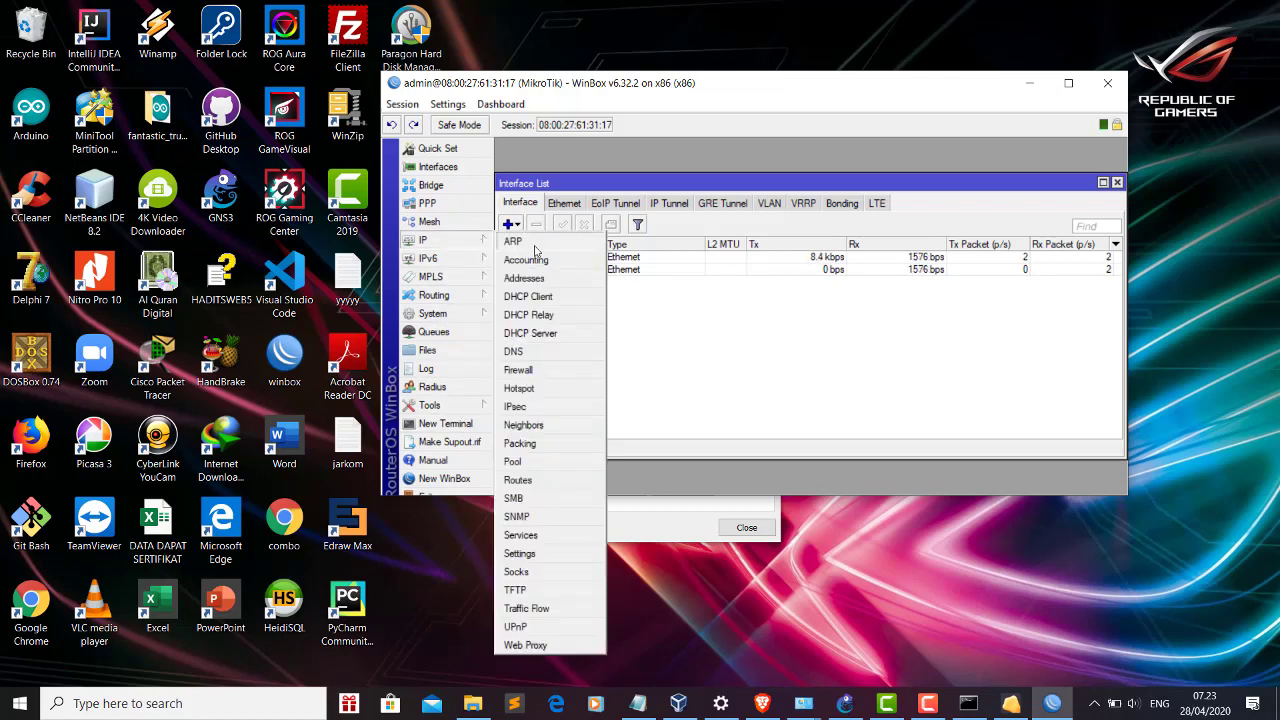
left_click(548, 277)
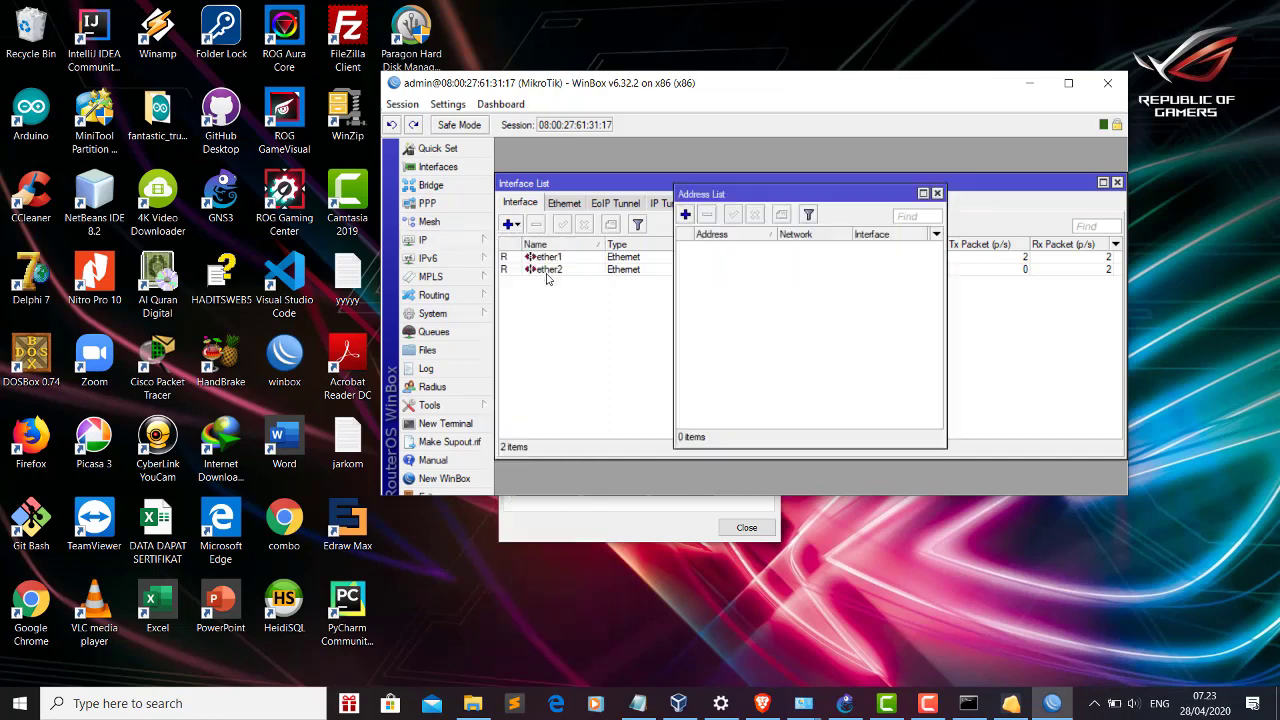
left_click(686, 214)
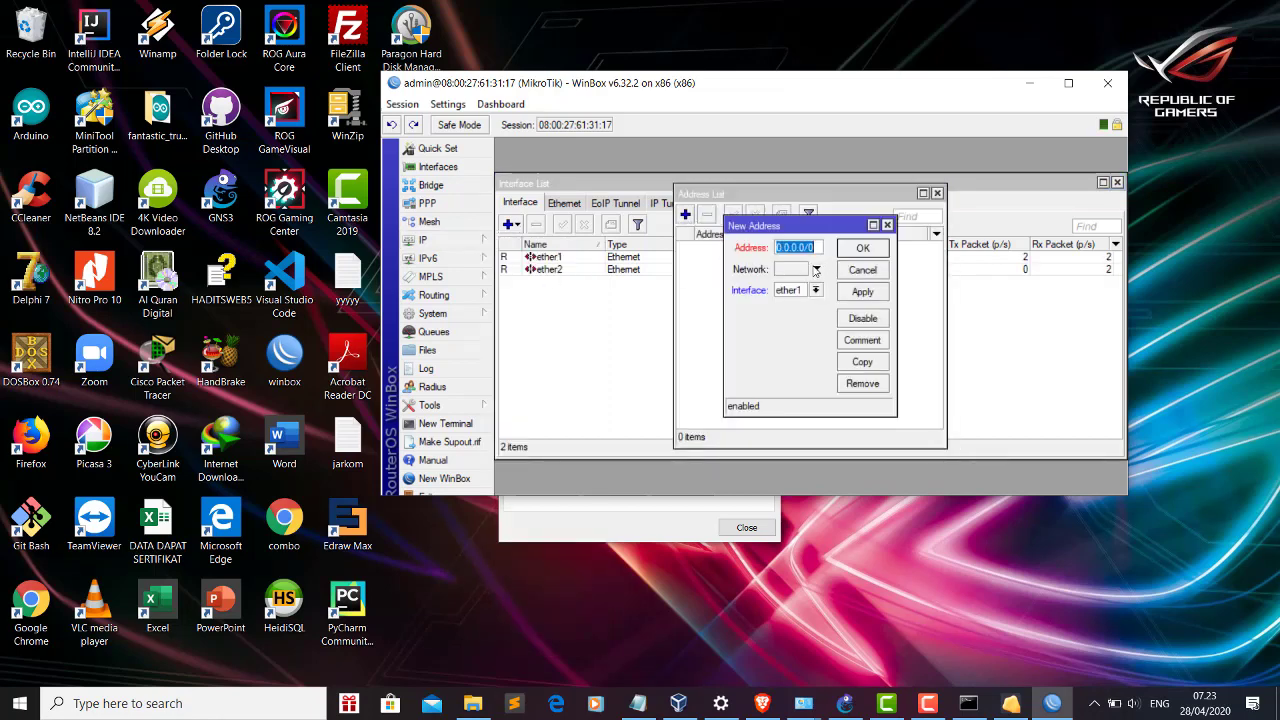
left_click_drag(824, 231, 834, 233)
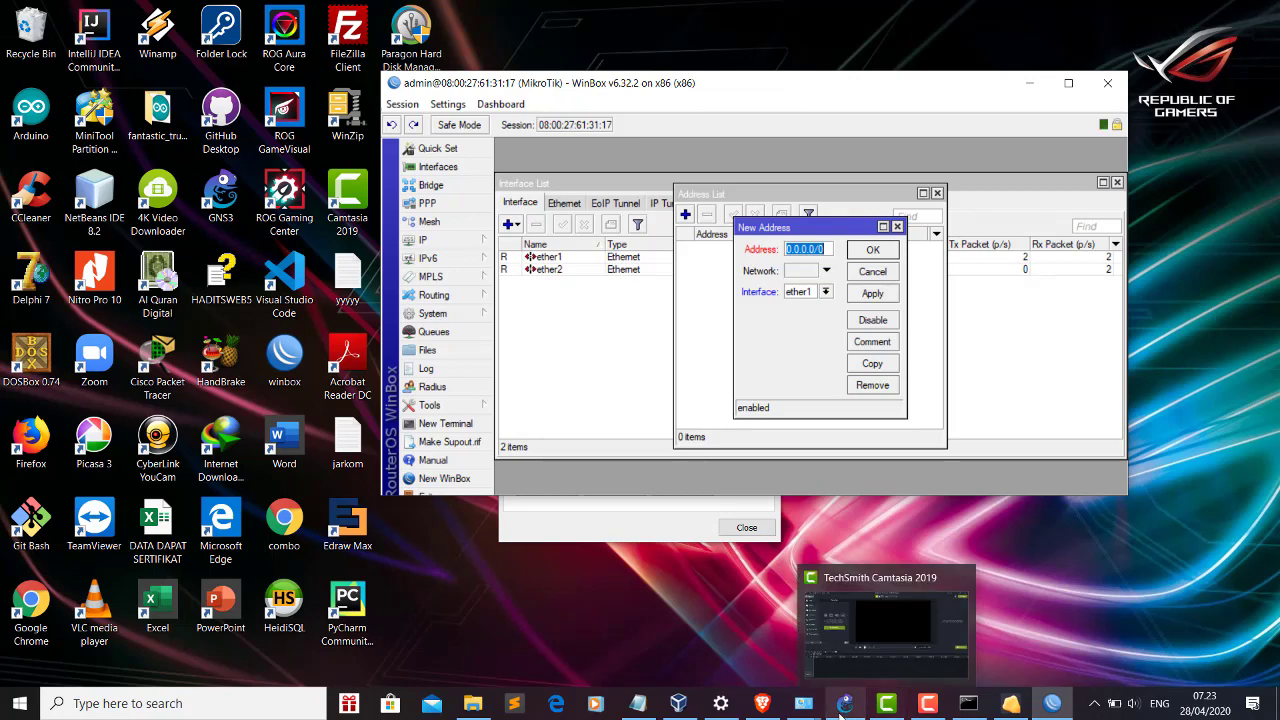
Switch to the Wi-Fi status window, check its network connection details for the IPv4 address and gateway, and close both windows
mouse_move(803, 703)
left_click(950, 635)
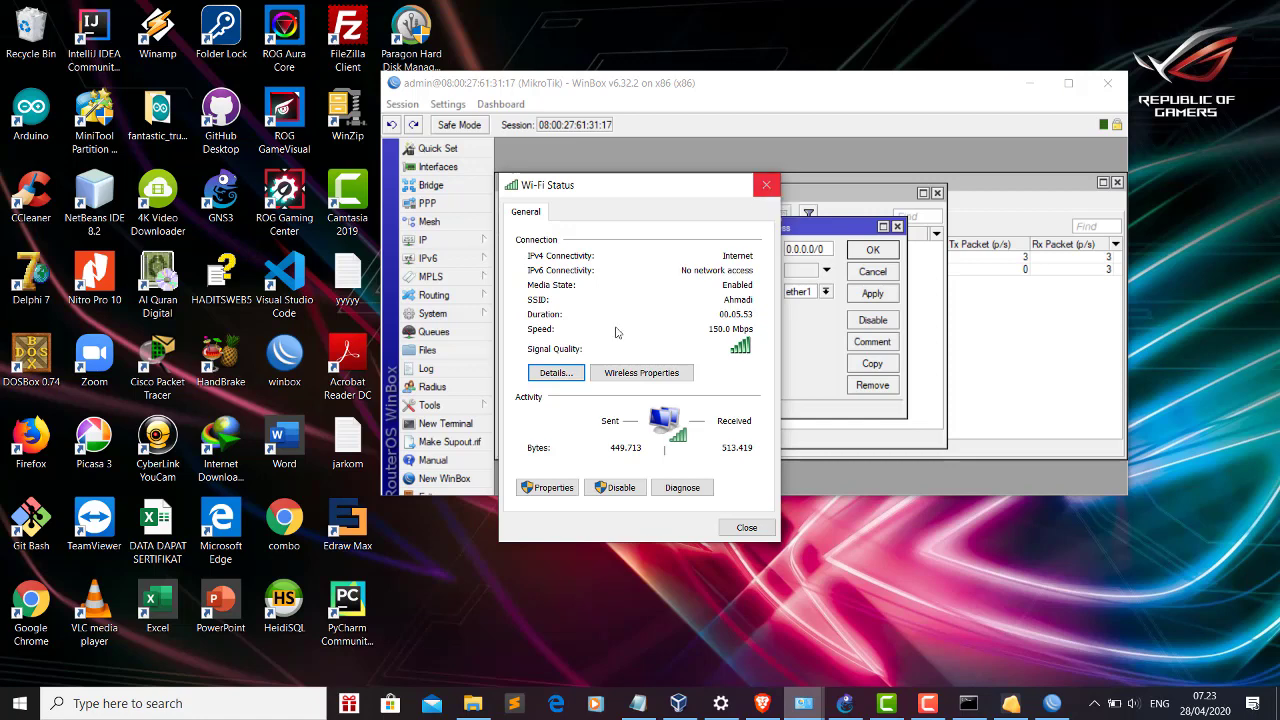
left_click(557, 374)
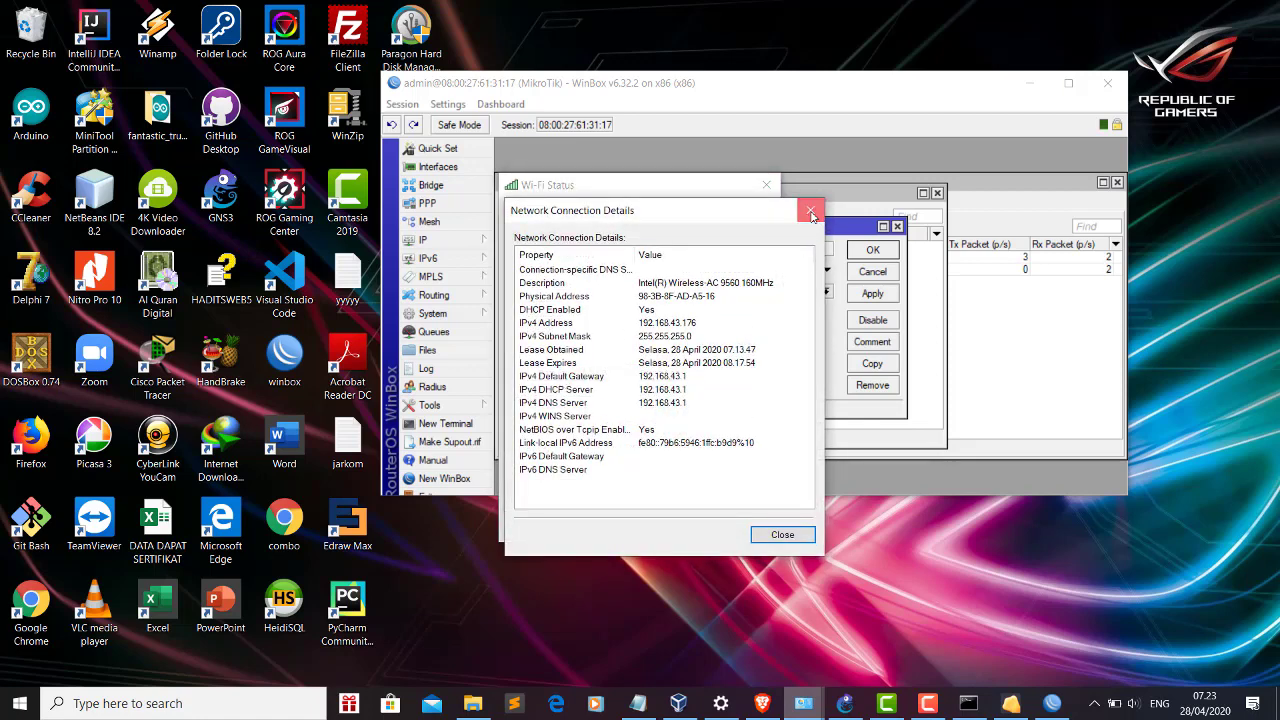
left_click(811, 213)
left_click(766, 185)
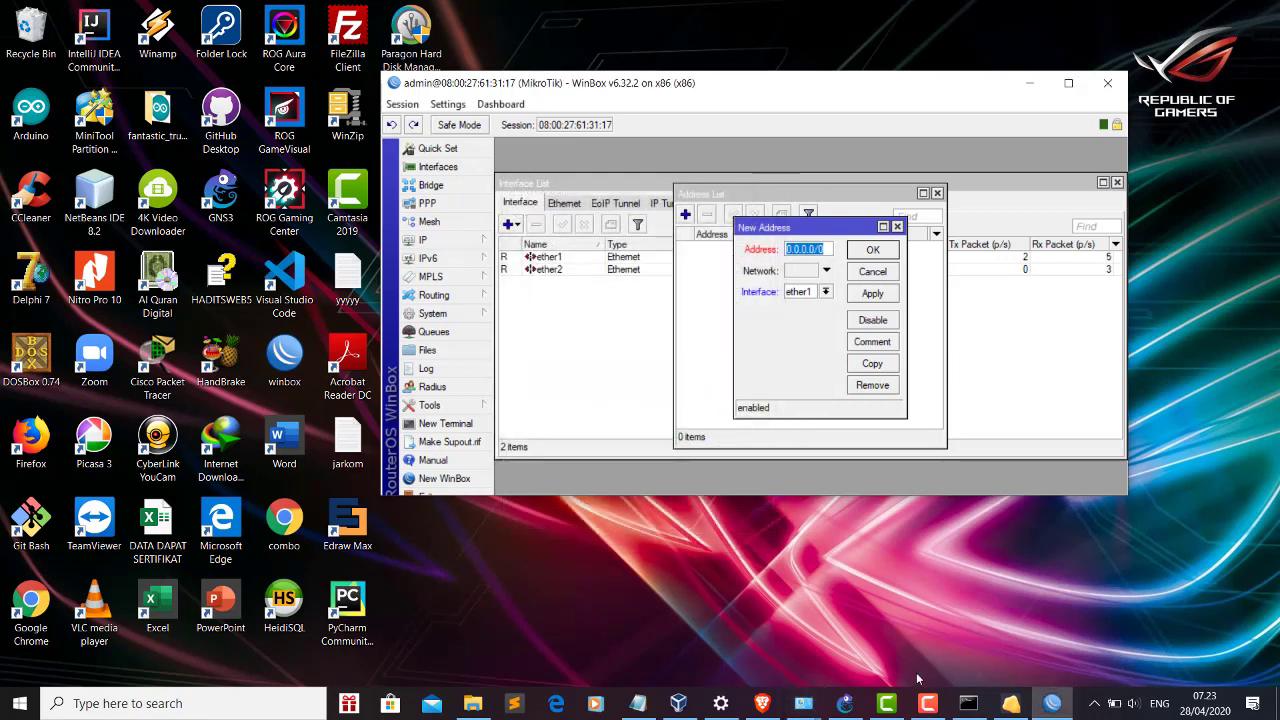
Switch to Network Connections and check the IPv4 details of the VirtualBox Host-Only Network
mouse_move(803, 703)
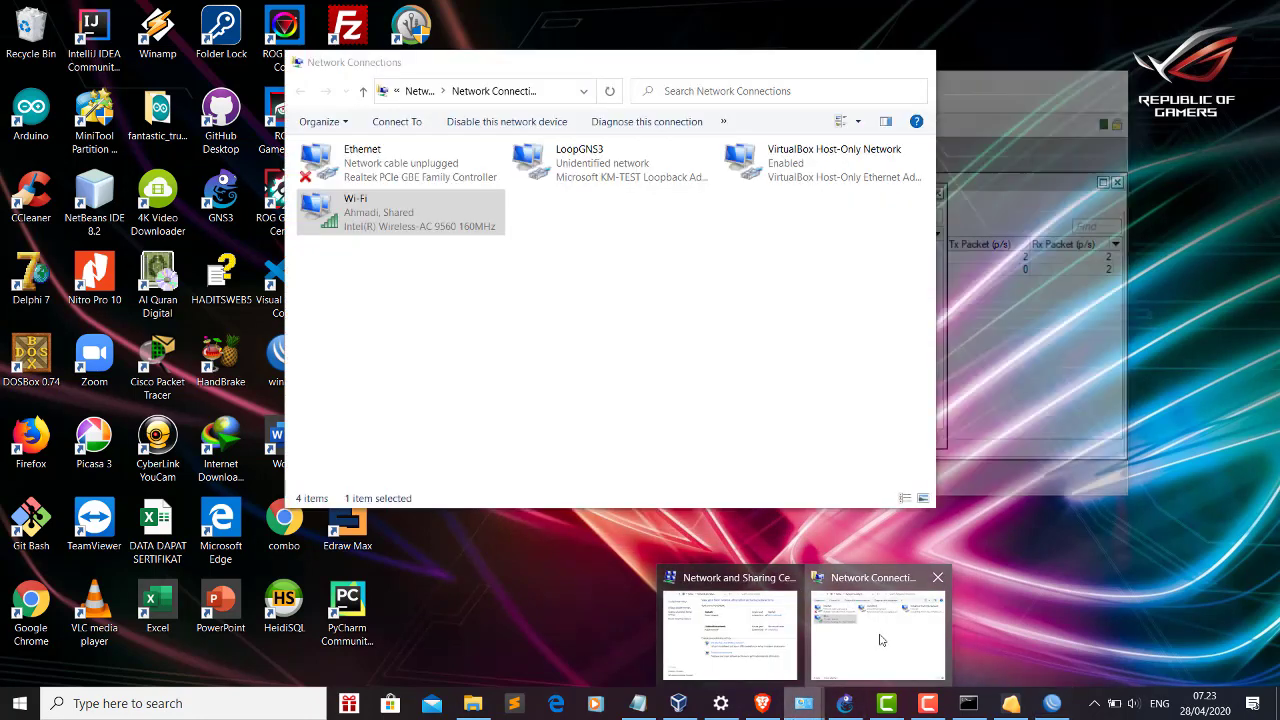
left_click(881, 640)
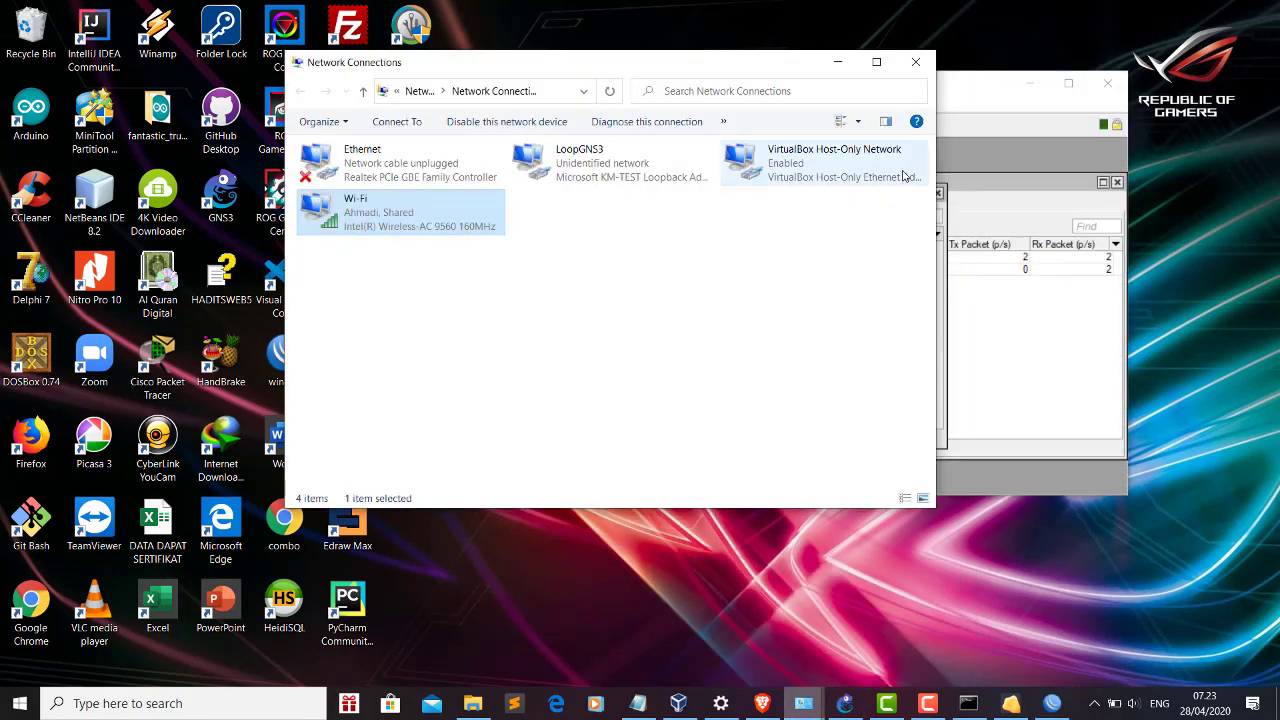
double_click(814, 166)
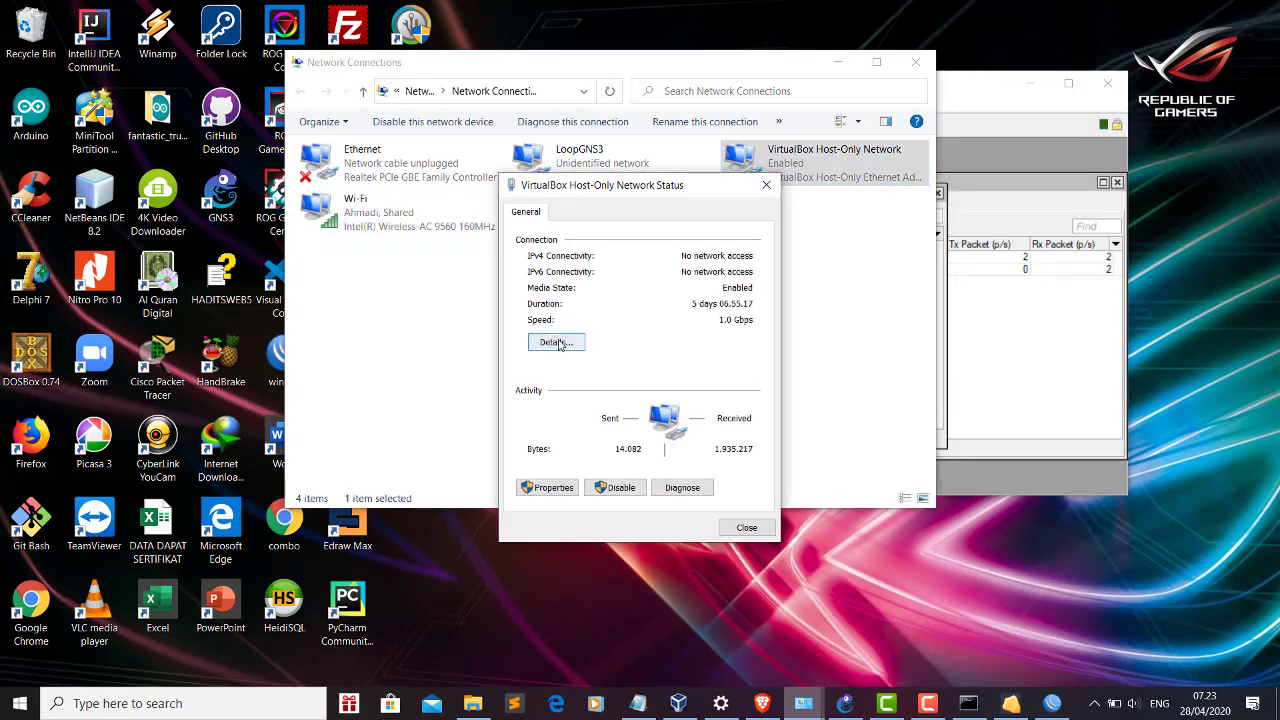
left_click(556, 342)
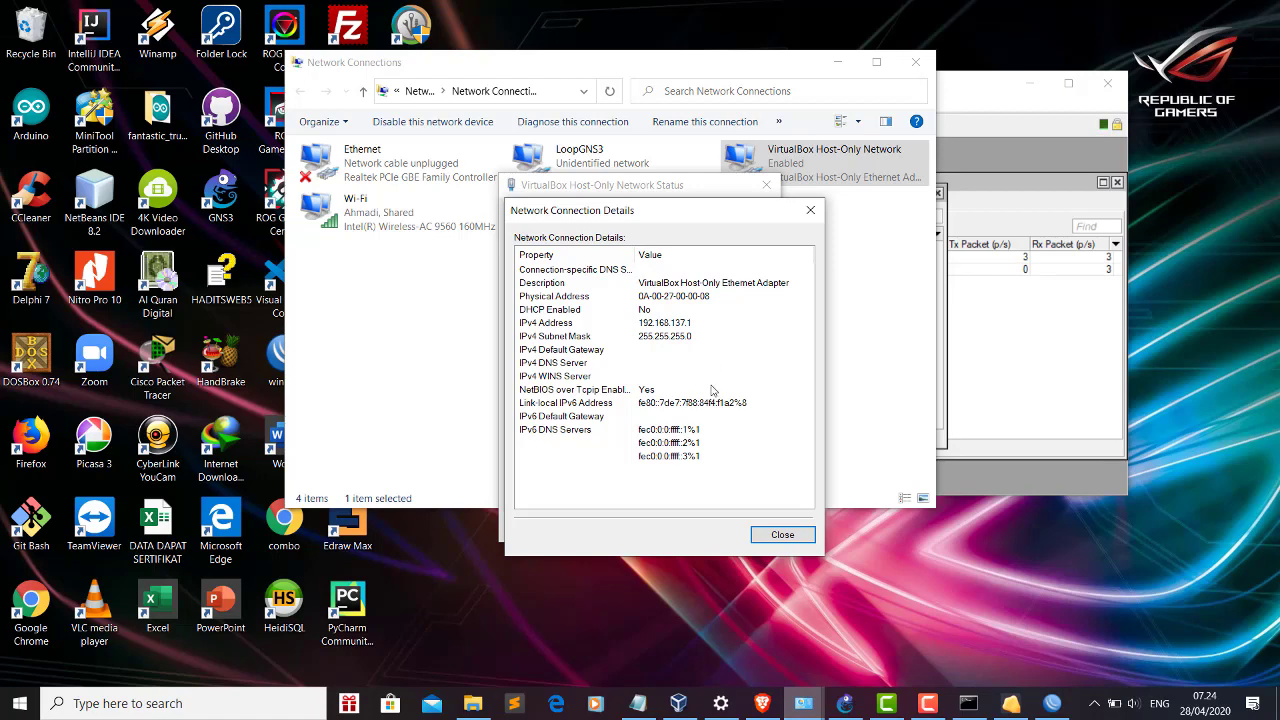
left_click(782, 535)
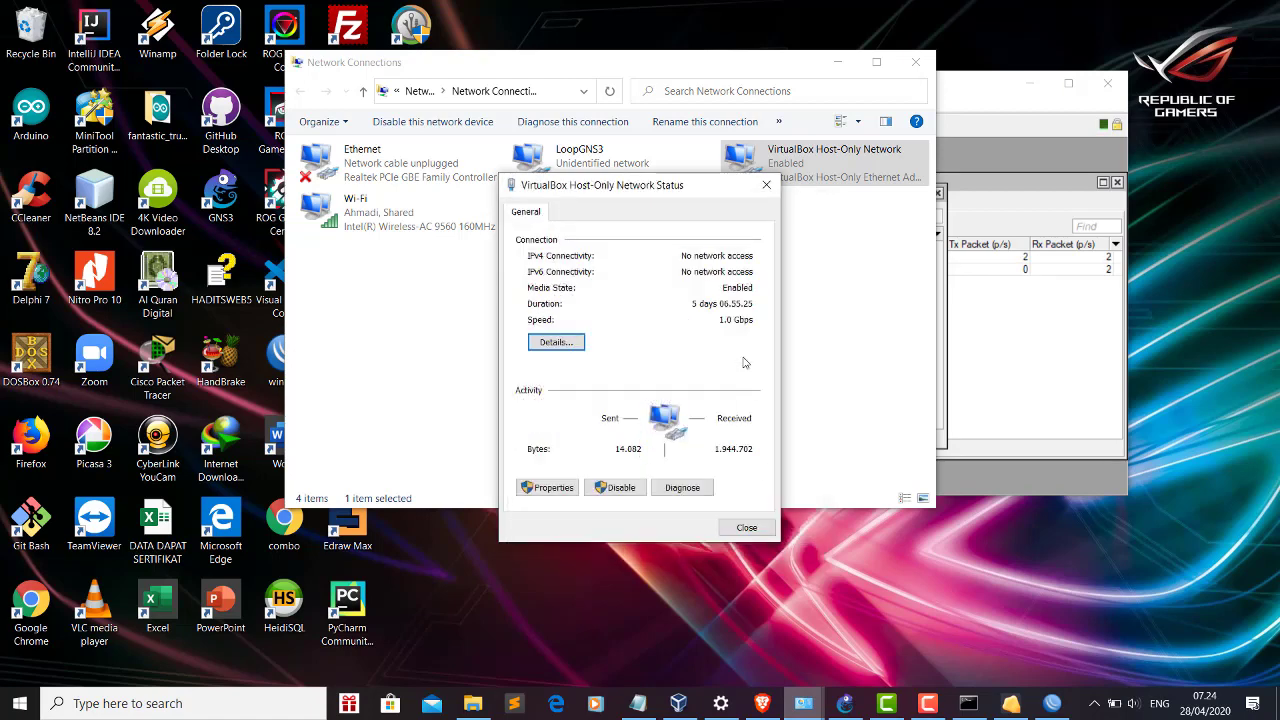
Set the VirtualBox Host-Only Network's IPv4 address to 192.168.43.1 and save its properties
left_click(546, 490)
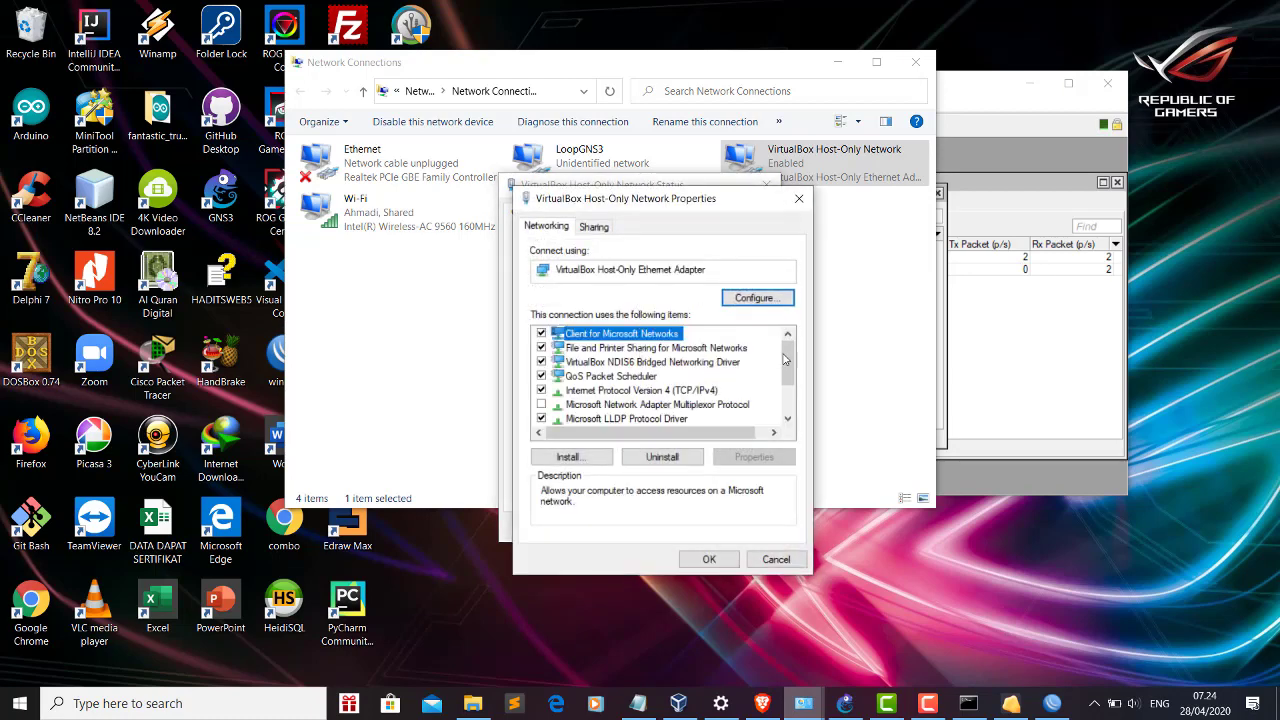
left_click_drag(785, 360, 790, 376)
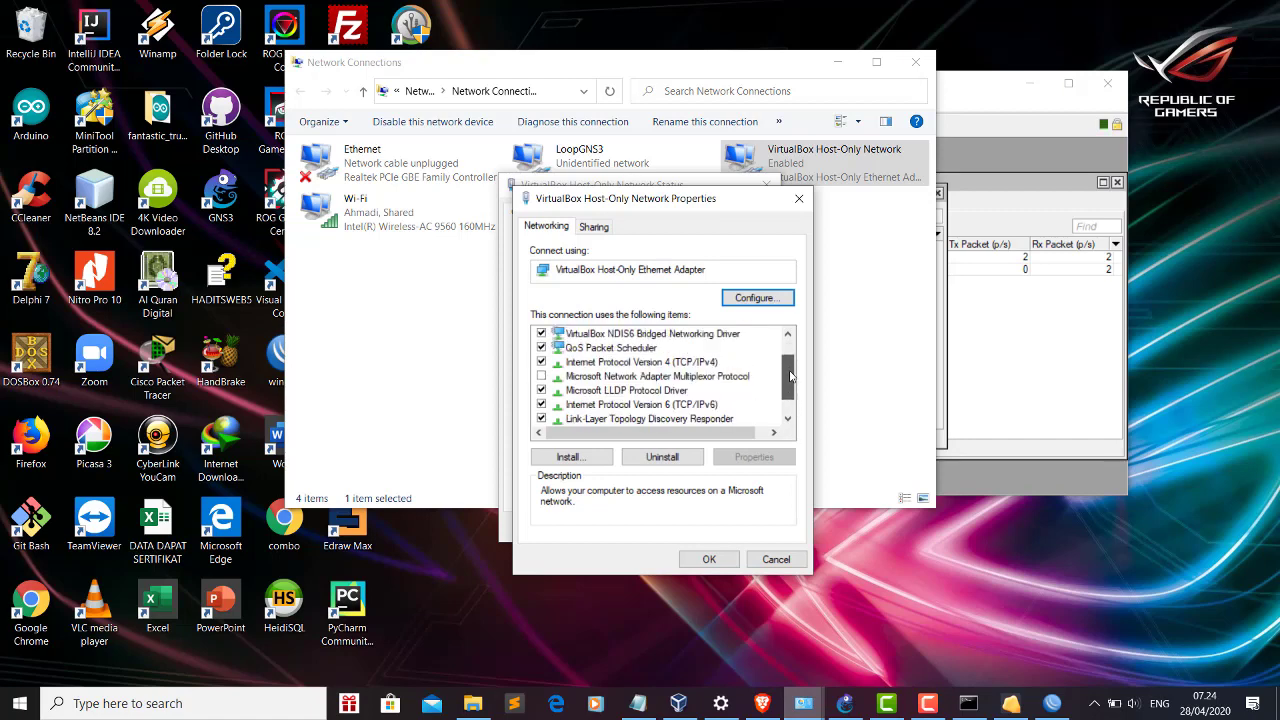
double_click(668, 362)
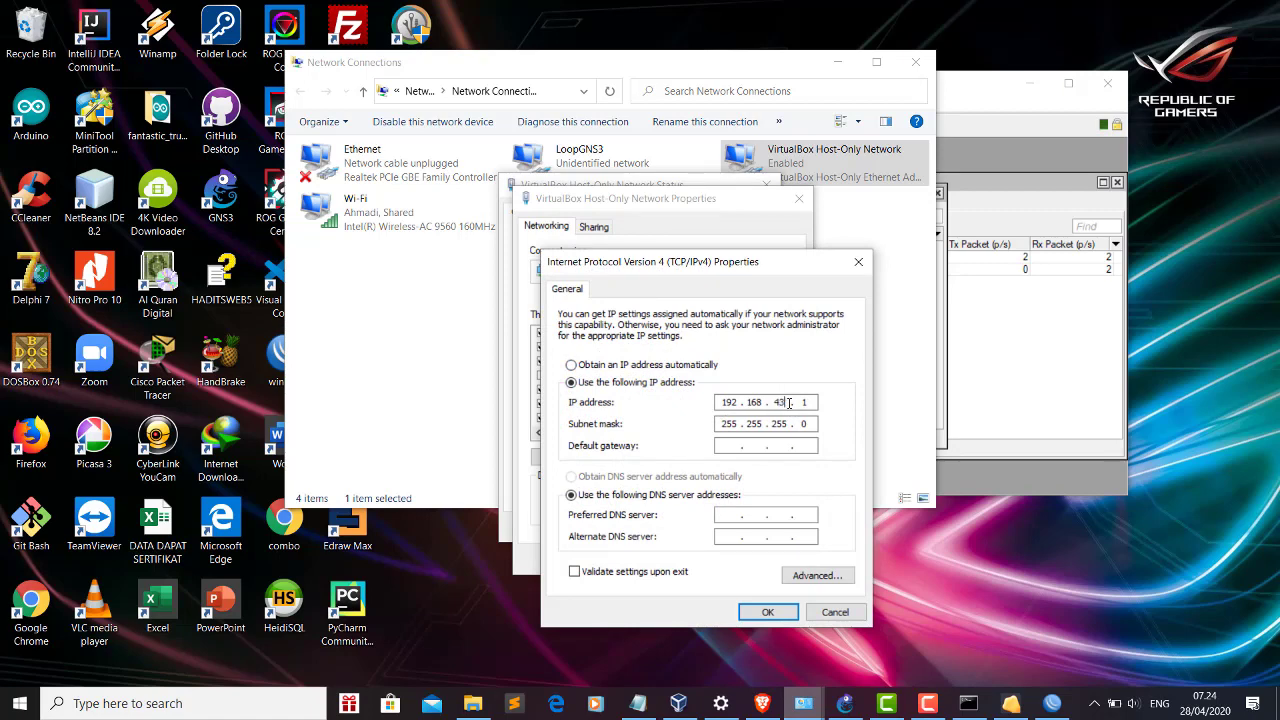
left_click(768, 612)
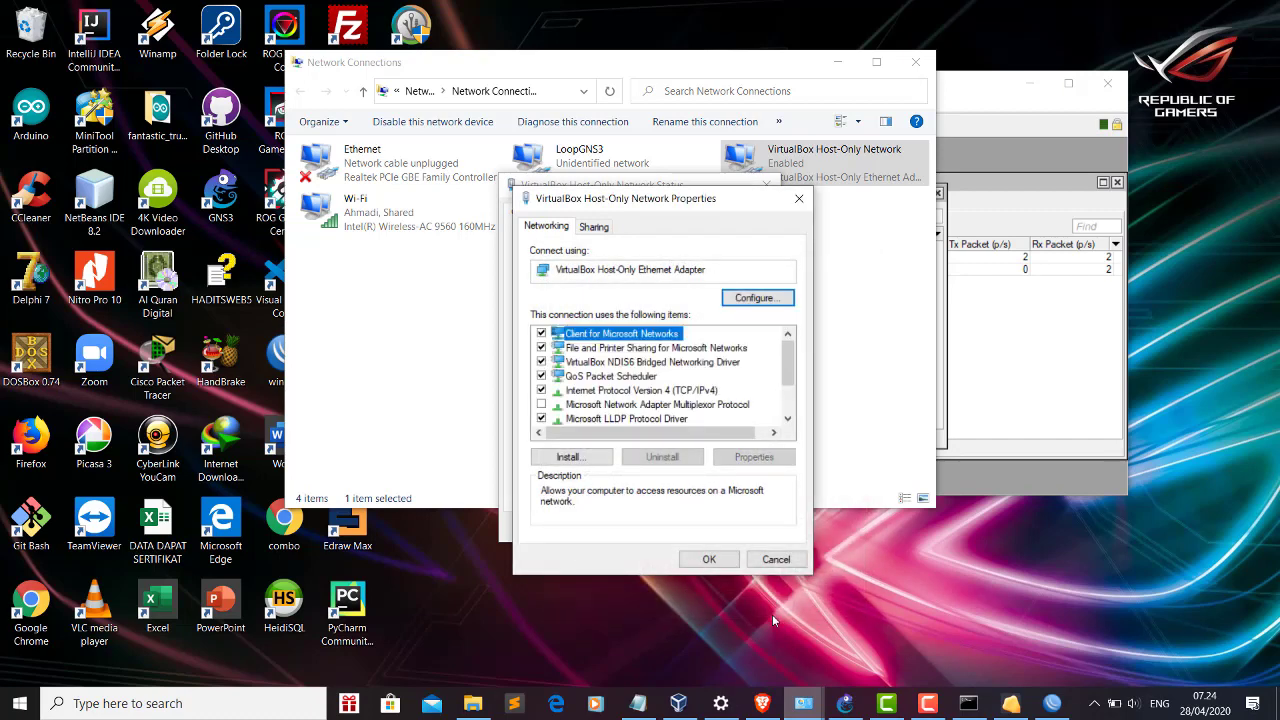
left_click(708, 559)
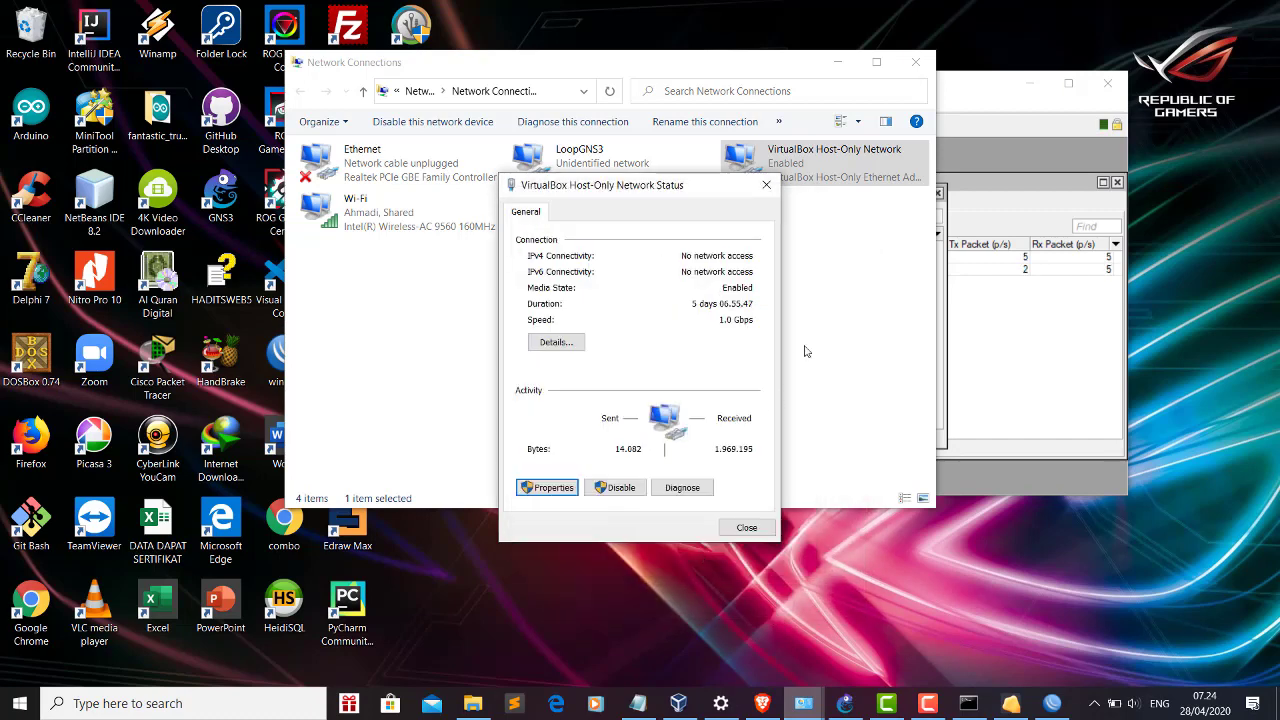
Switch back to WinBox and apply 192.168.43.2 as the new address on ether1
left_click(992, 92)
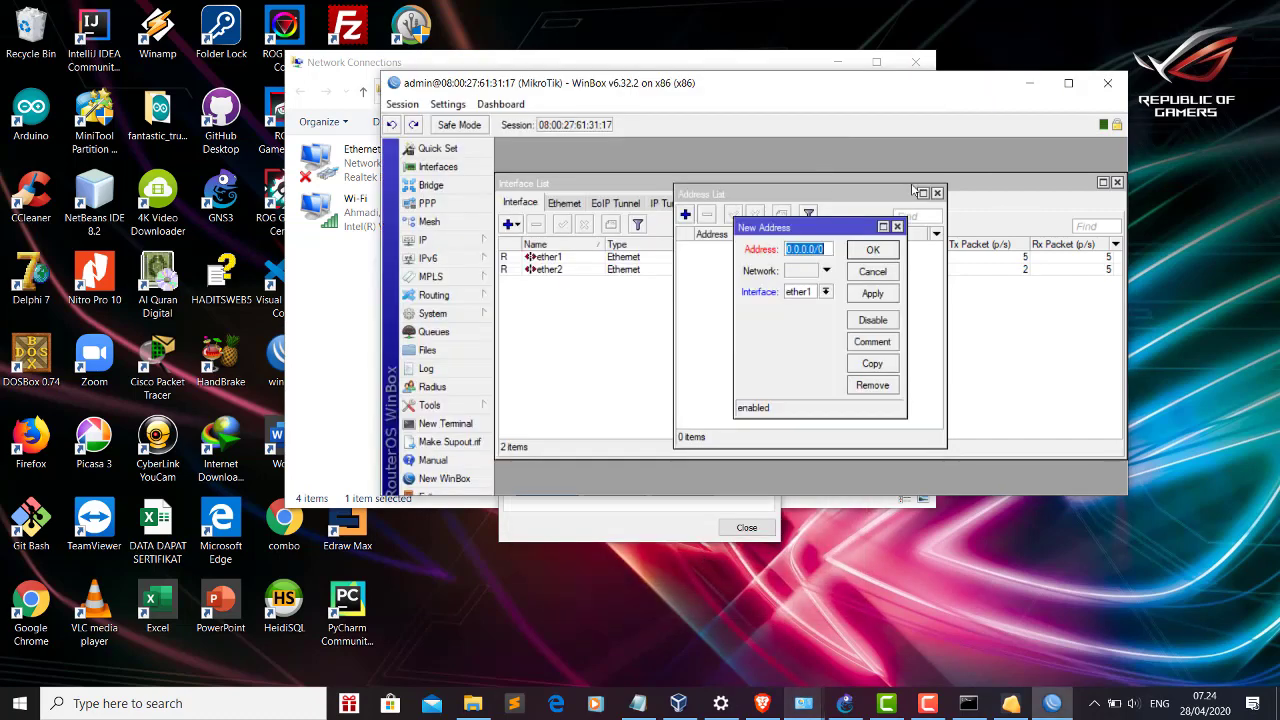
type("15")
type("2.16")
type("8.43.")
type("2")
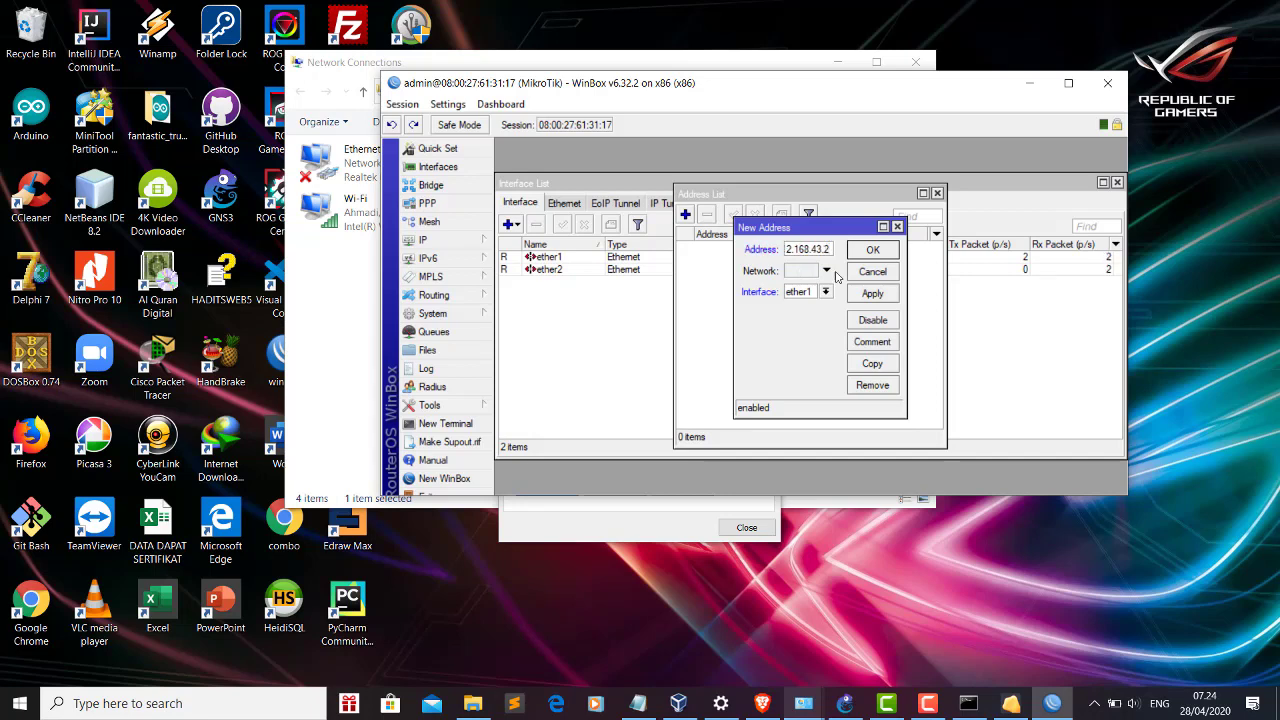
left_click(874, 295)
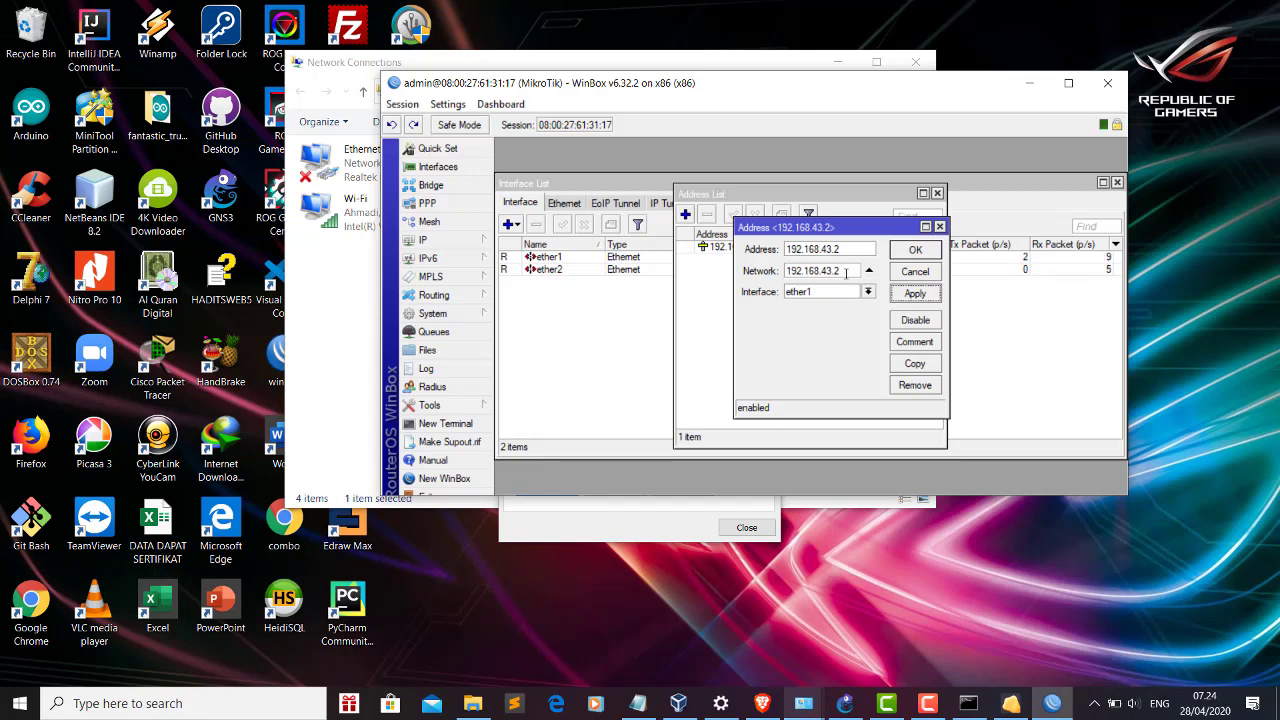
Add the /24 prefix to the 192.168.43.2 address on ether1 and save the entry
left_click(846, 272)
left_click(845, 250)
type("/24")
left_click(917, 295)
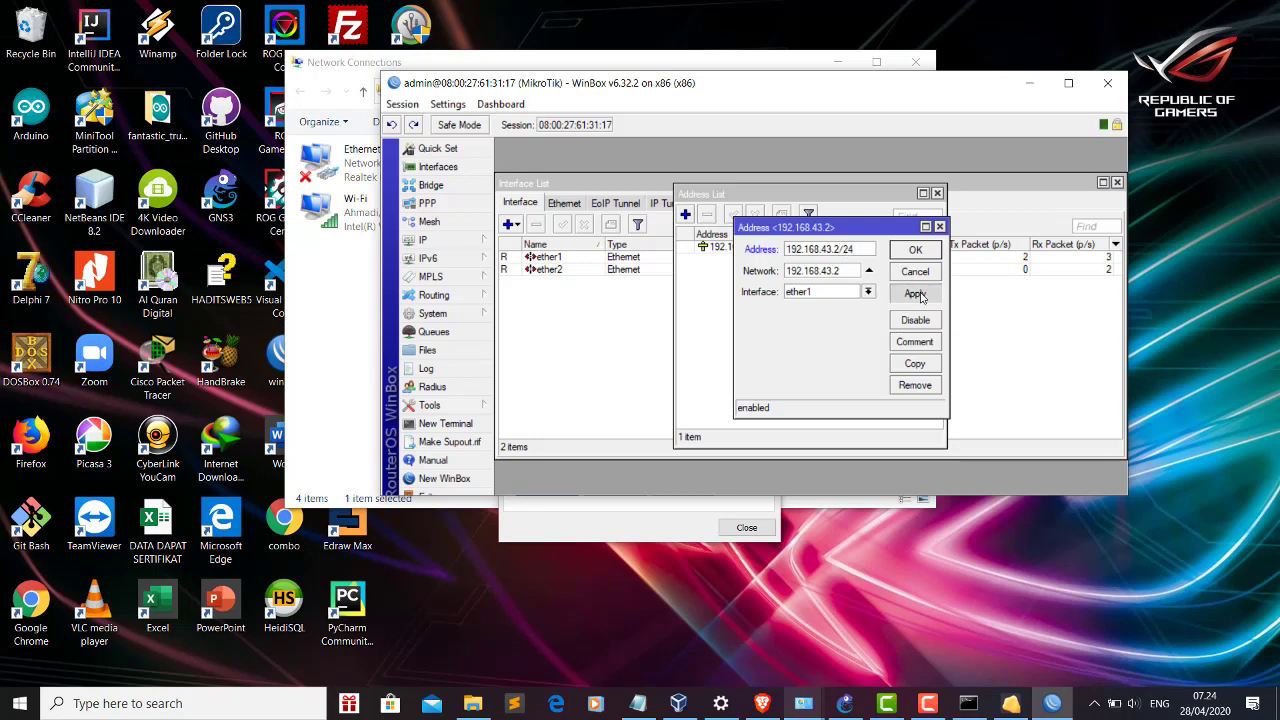
left_click(928, 251)
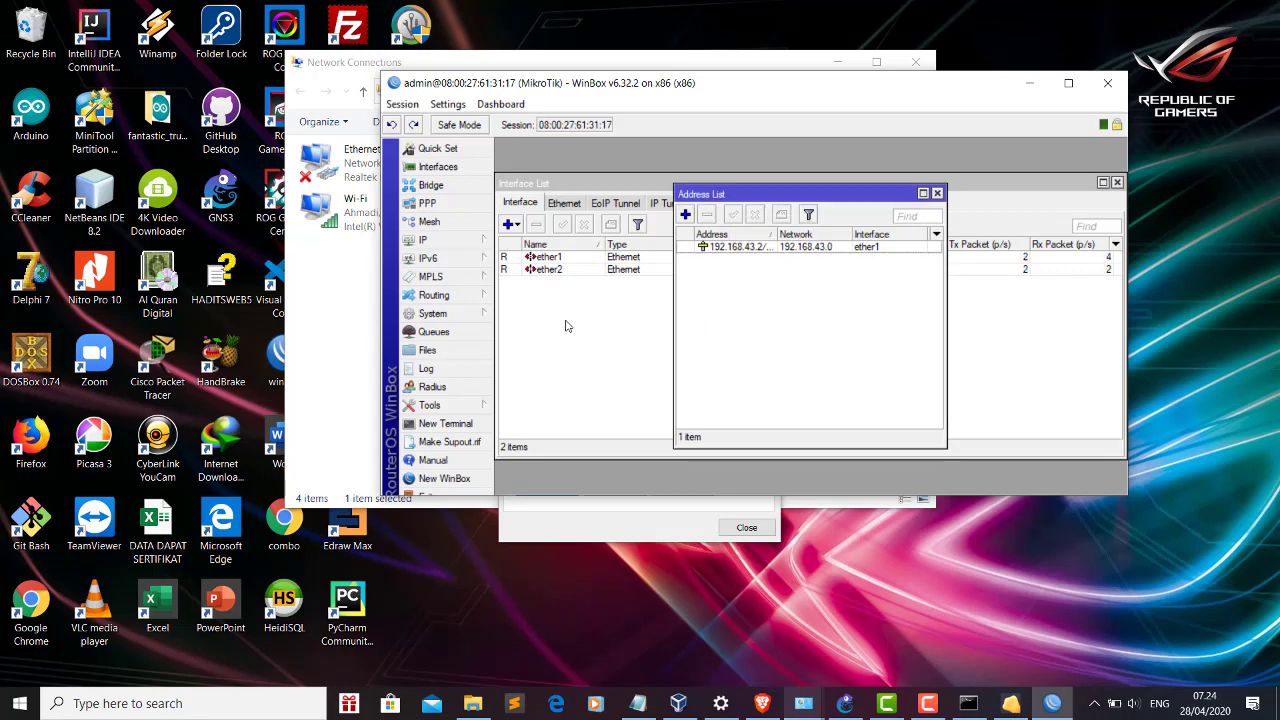
Set the router's DNS server to 8.8.8.8, allow remote requests, and save the DNS settings
left_click(445, 244)
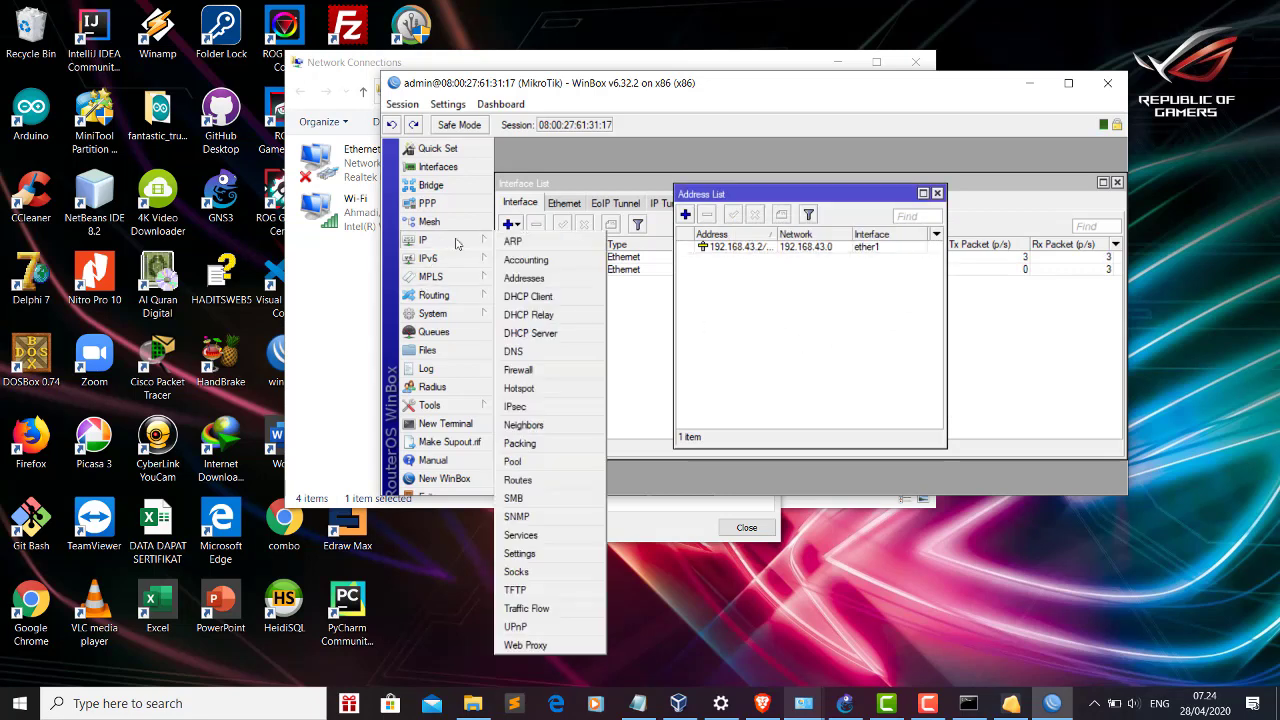
left_click(548, 356)
left_click(793, 230)
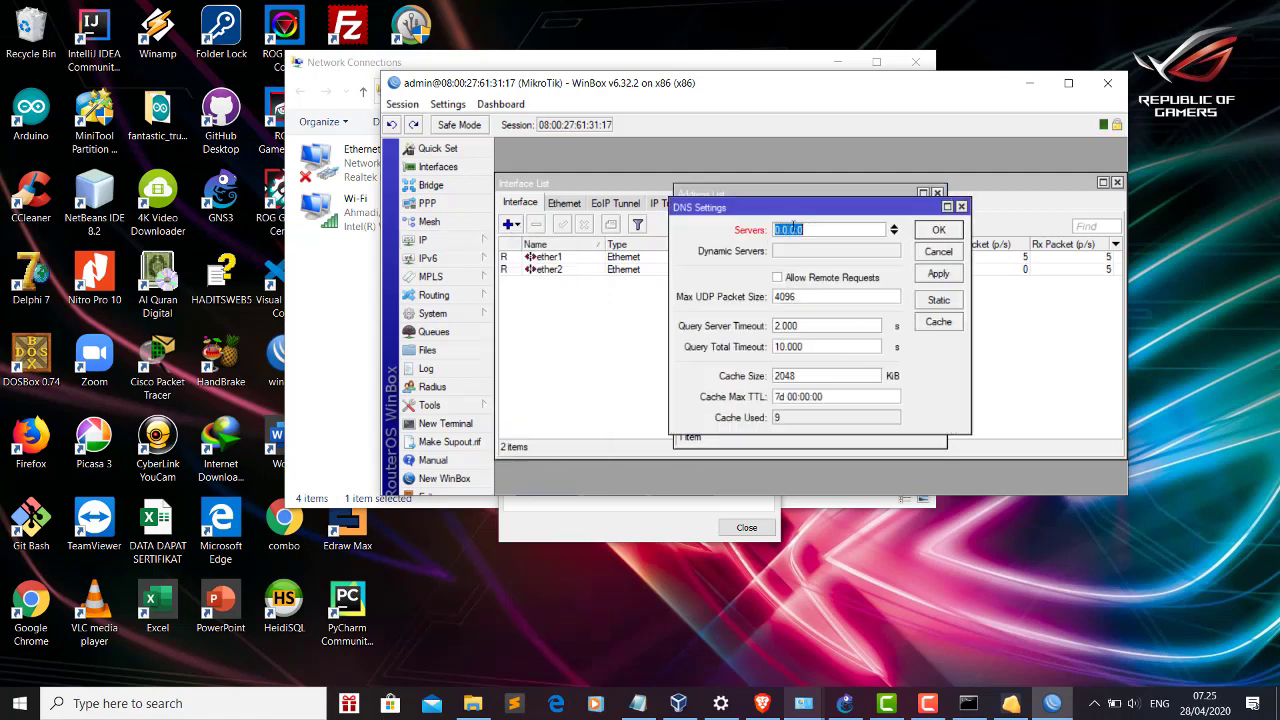
type("8.8.8.8")
left_click(779, 278)
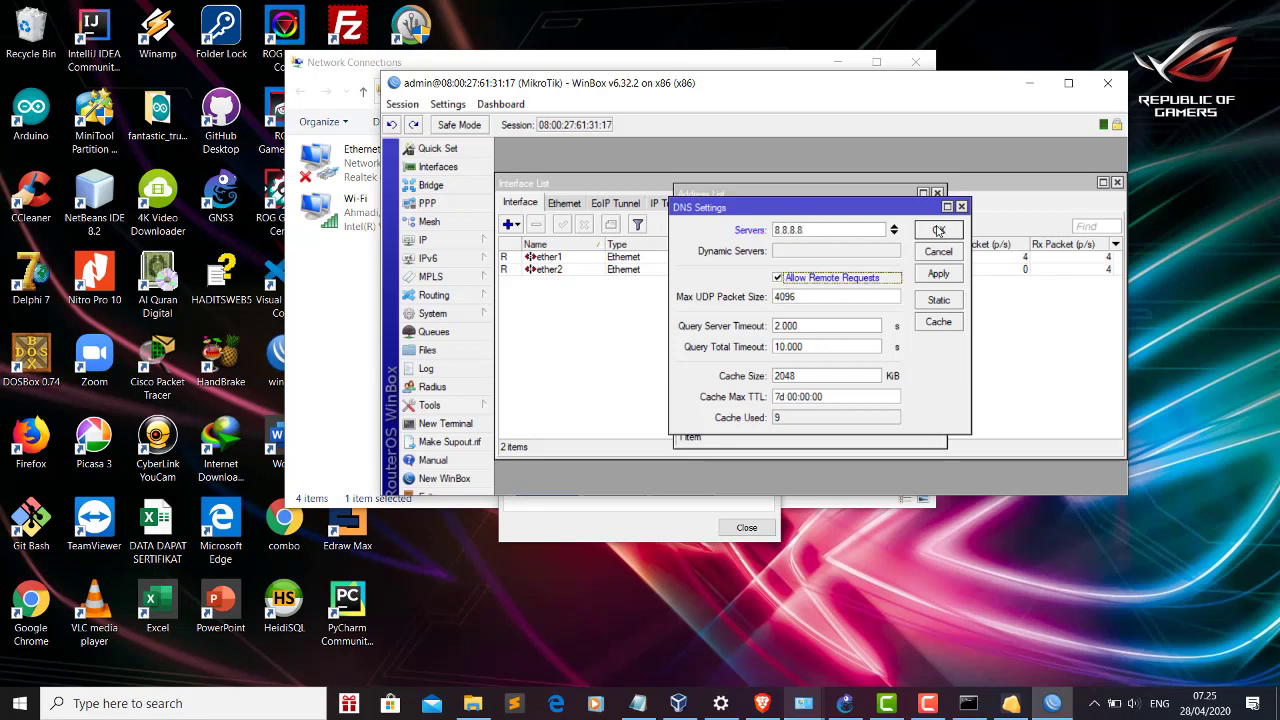
left_click(945, 280)
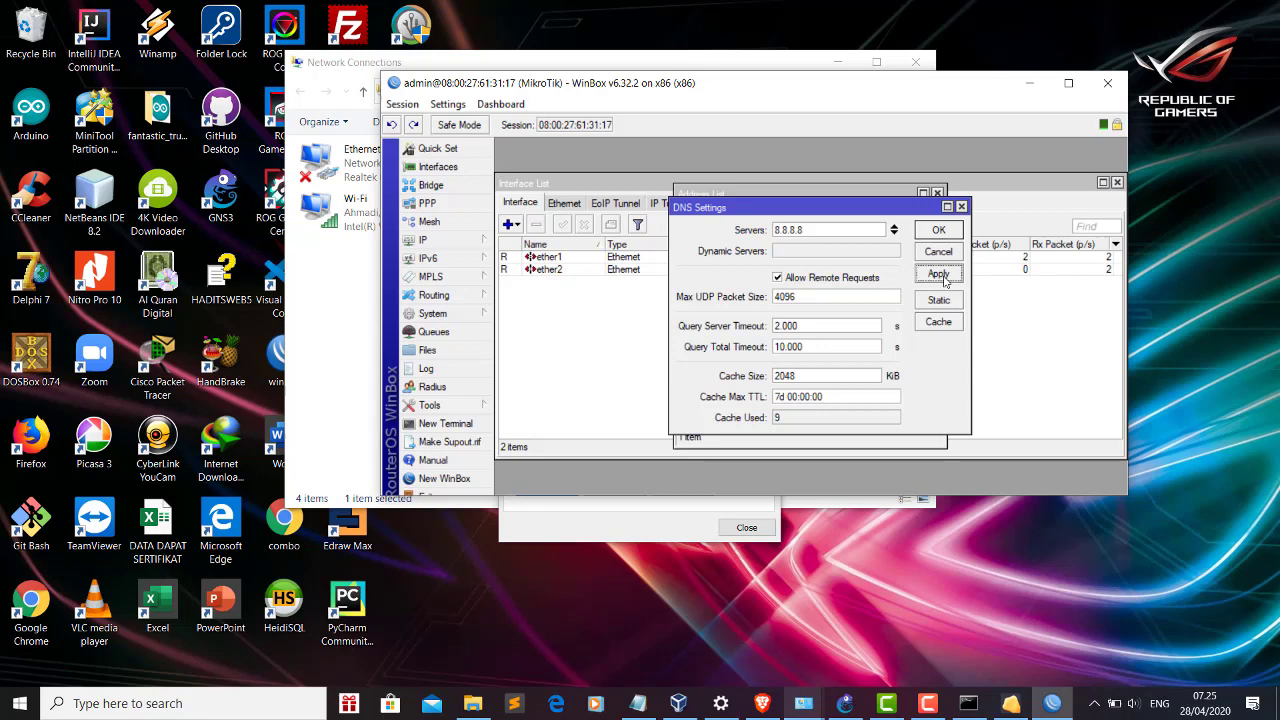
left_click(940, 230)
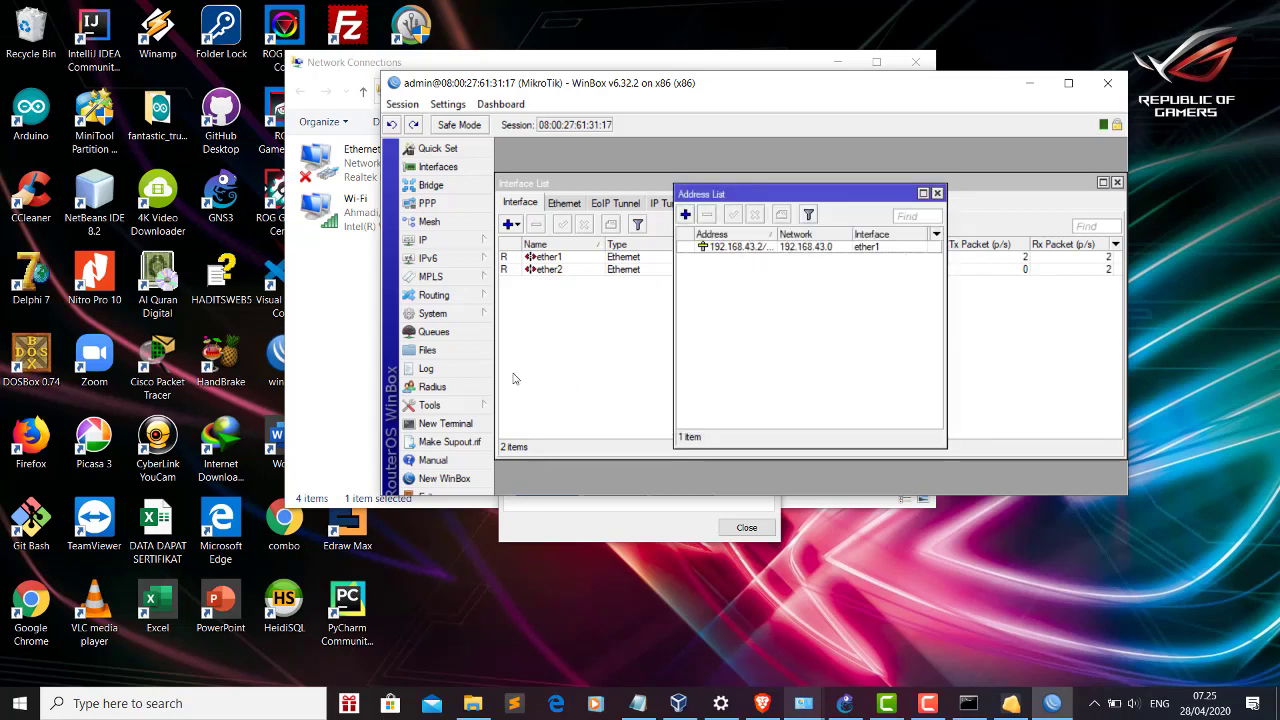
Open a router terminal, ping 8.8.8.8 to test internet access, and stop the ping
left_click(462, 424)
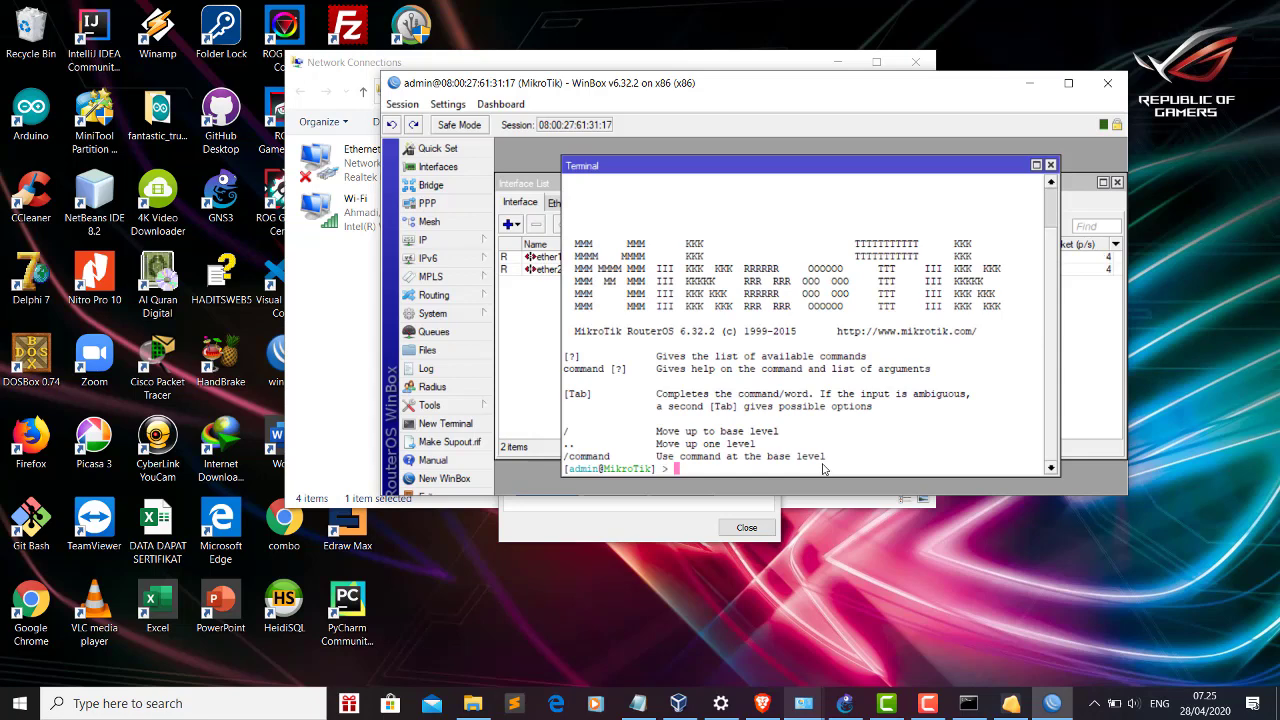
type("ping 8.8.8.8")
key("Return")
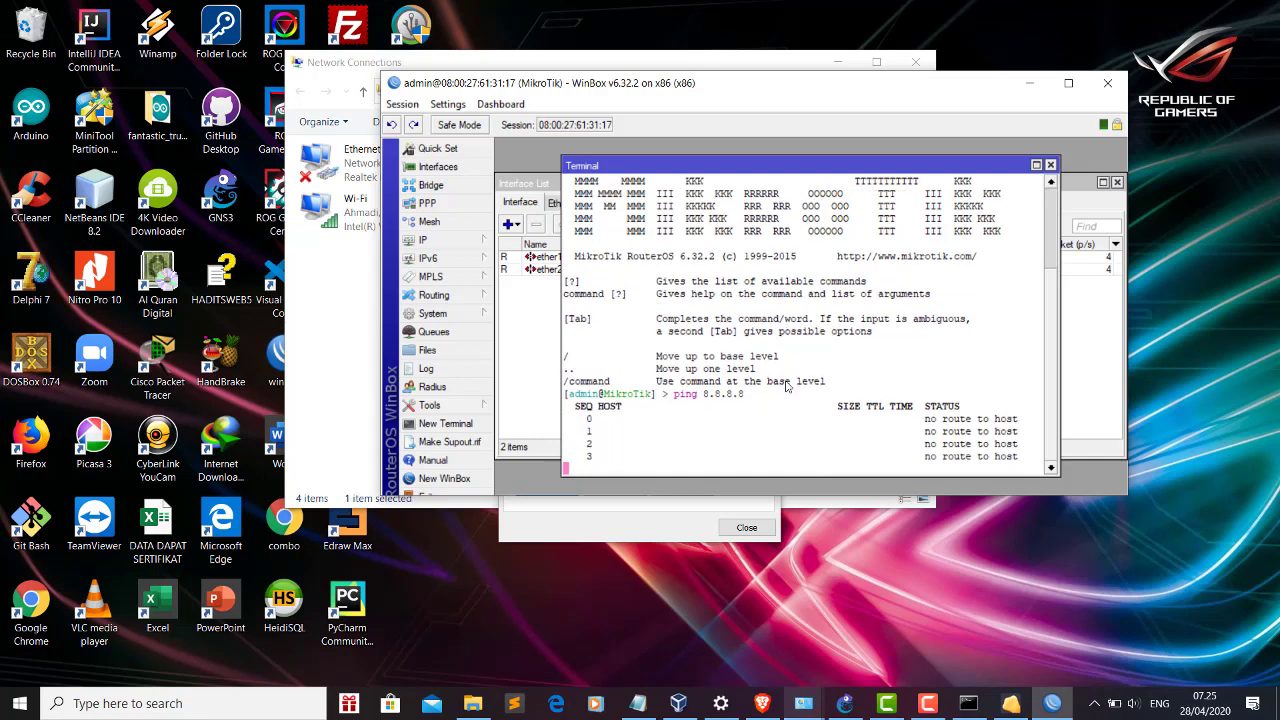
key("ctrl+c")
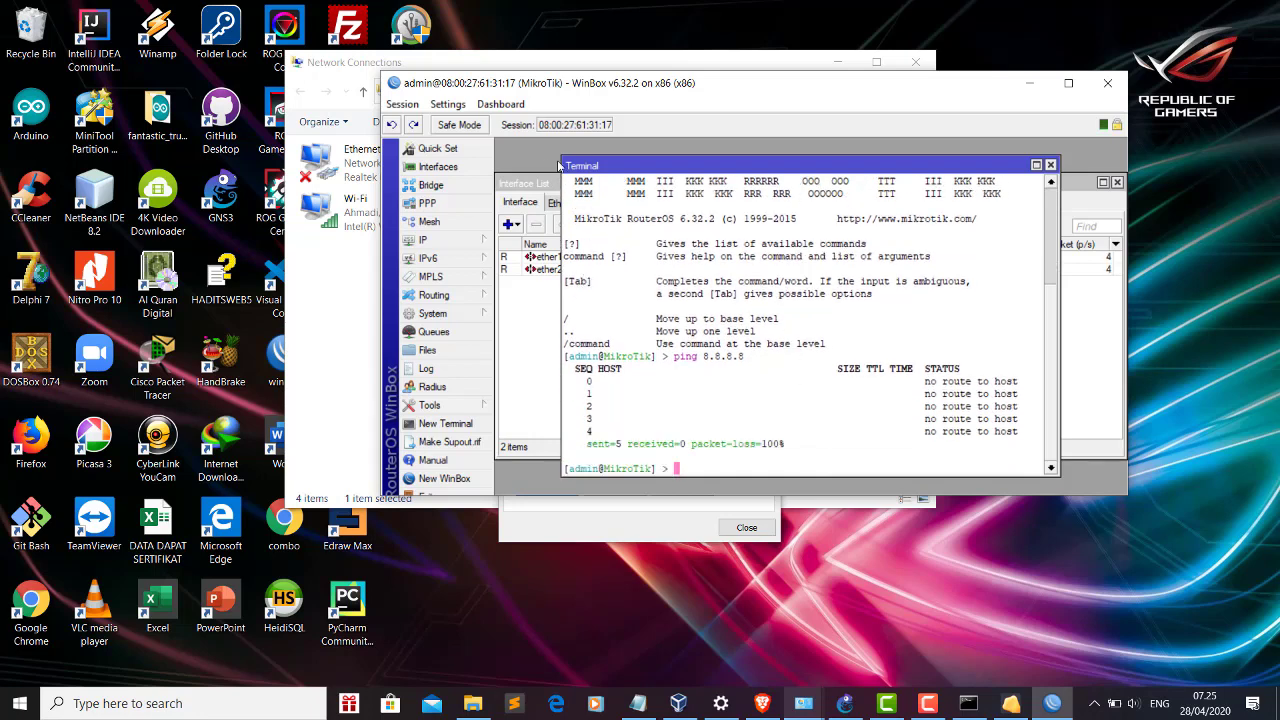
Add a route for destination 0.0.0.0/0 with gateway 192.168.43.1, widening the new route window, and save it
left_click(458, 241)
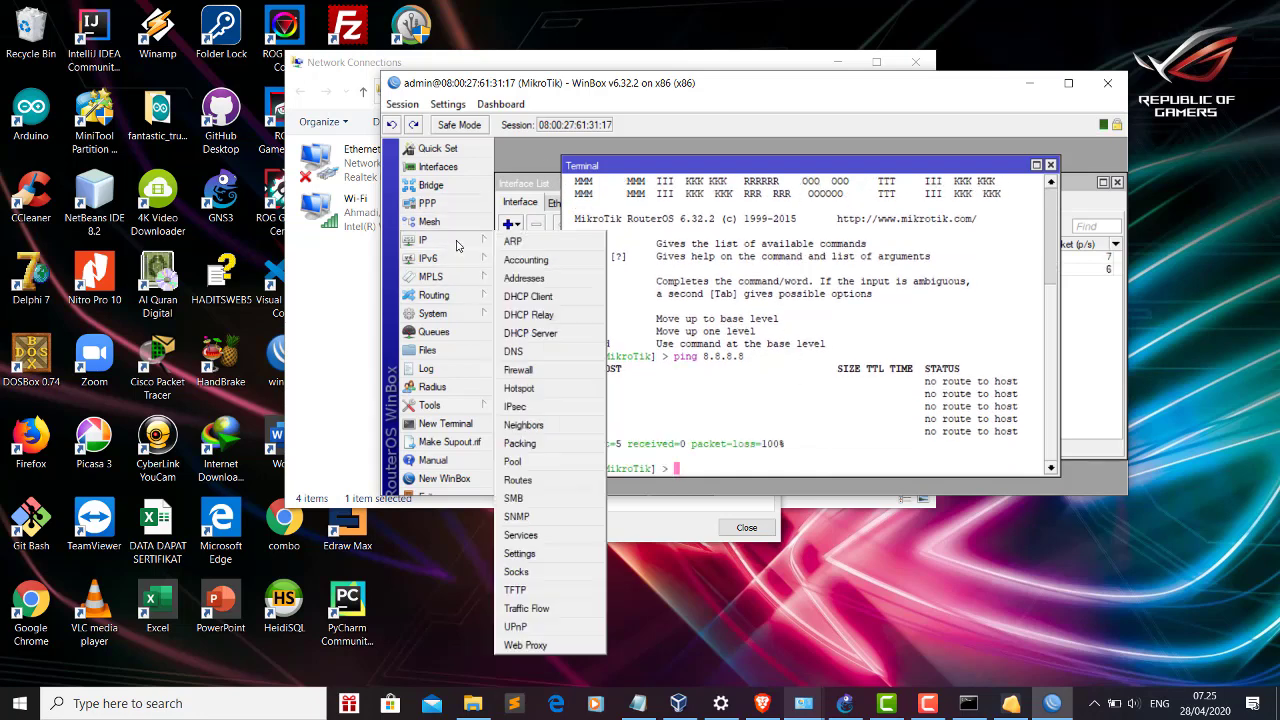
left_click(518, 480)
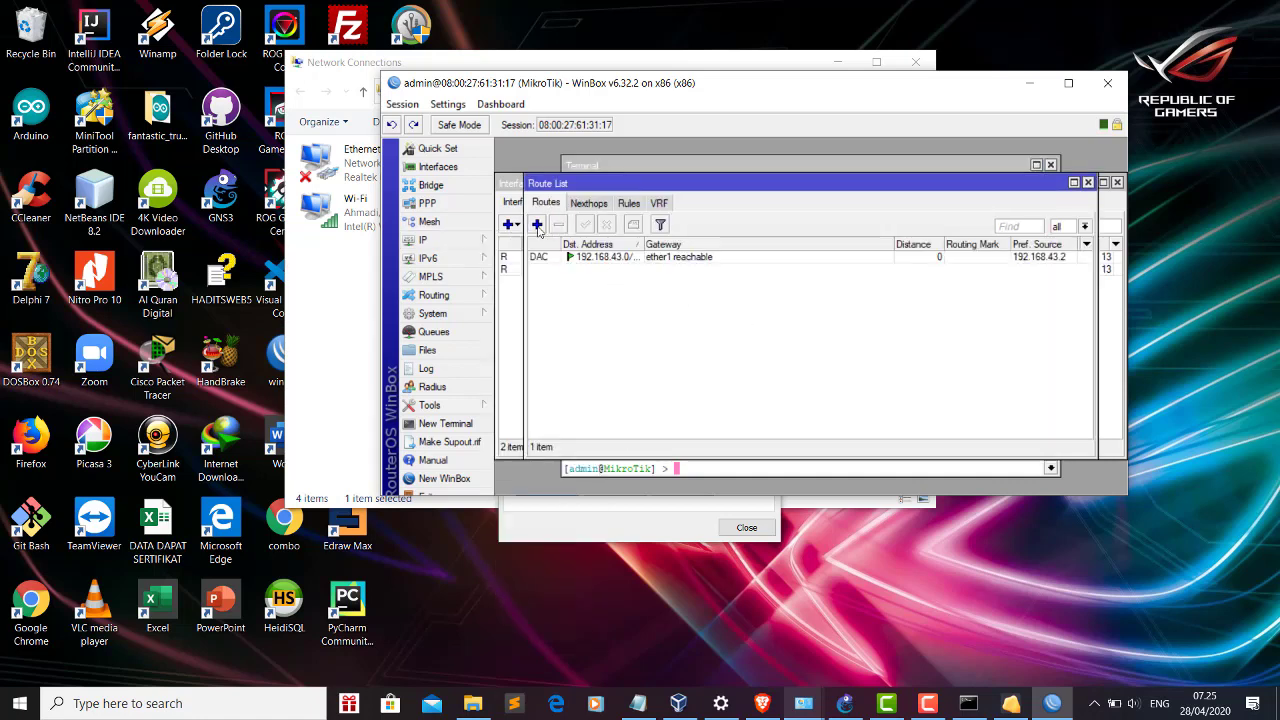
left_click(537, 226)
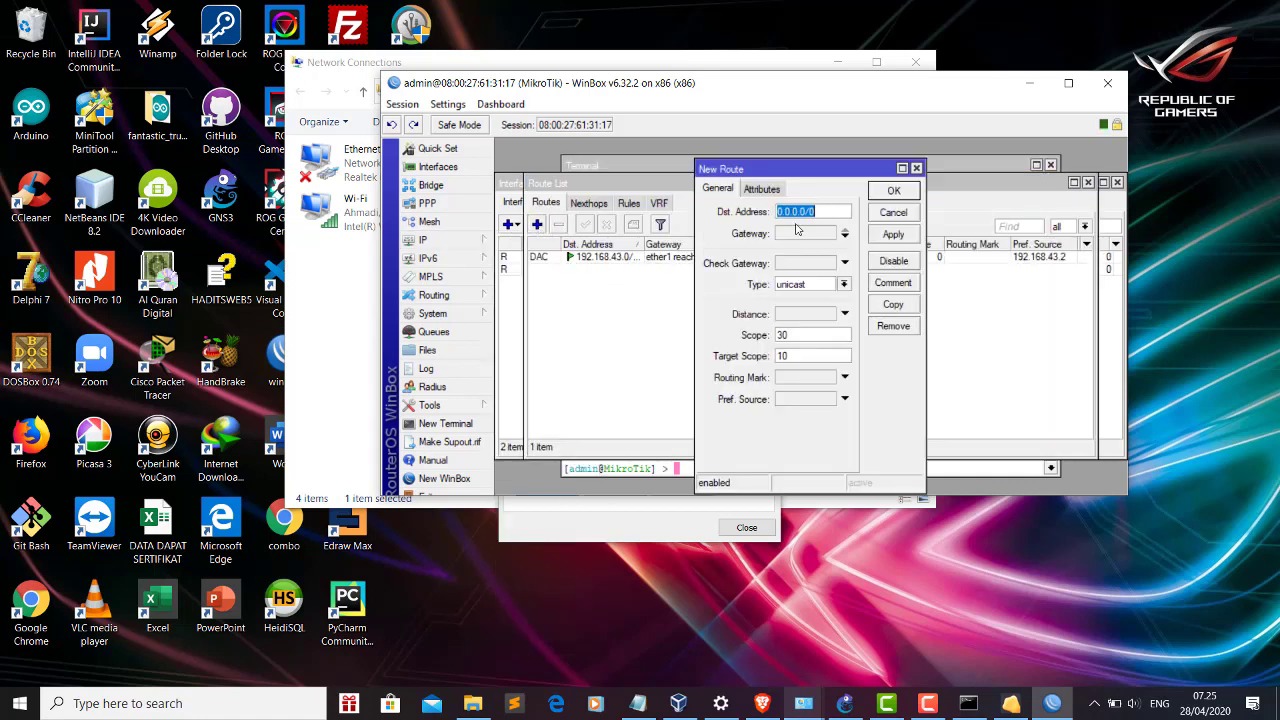
left_click_drag(696, 252, 545, 278)
left_click(662, 234)
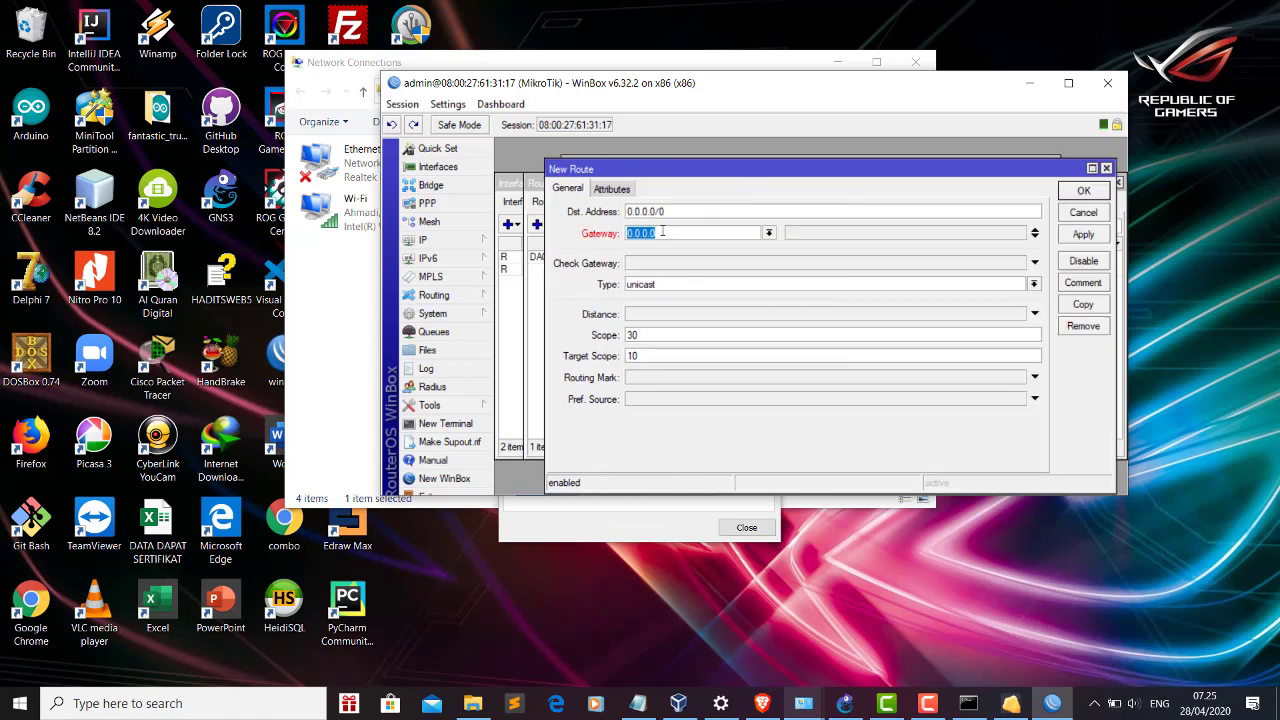
type("1")
type("92.168.43.1")
left_click(1092, 236)
left_click(1088, 192)
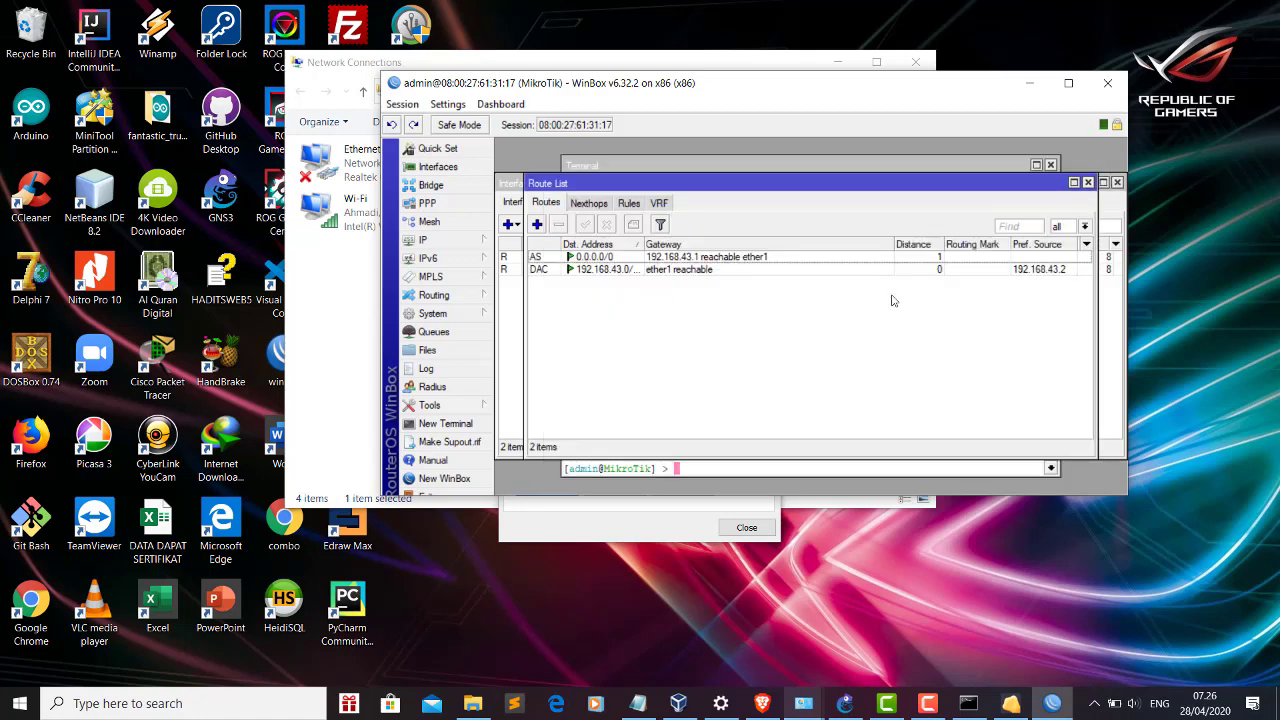
Ping 8.8.8.8 again from the router terminal to retest internet access, and stop the ping
left_click(737, 469)
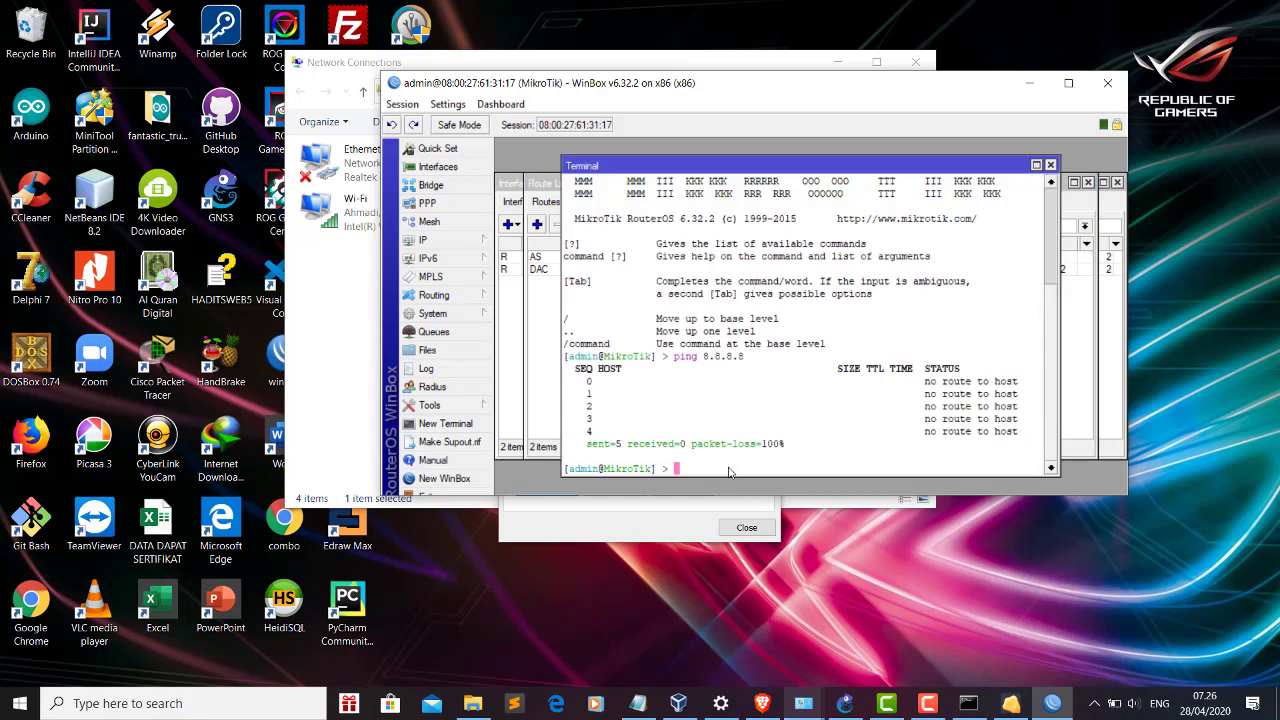
key("Up")
key("Return")
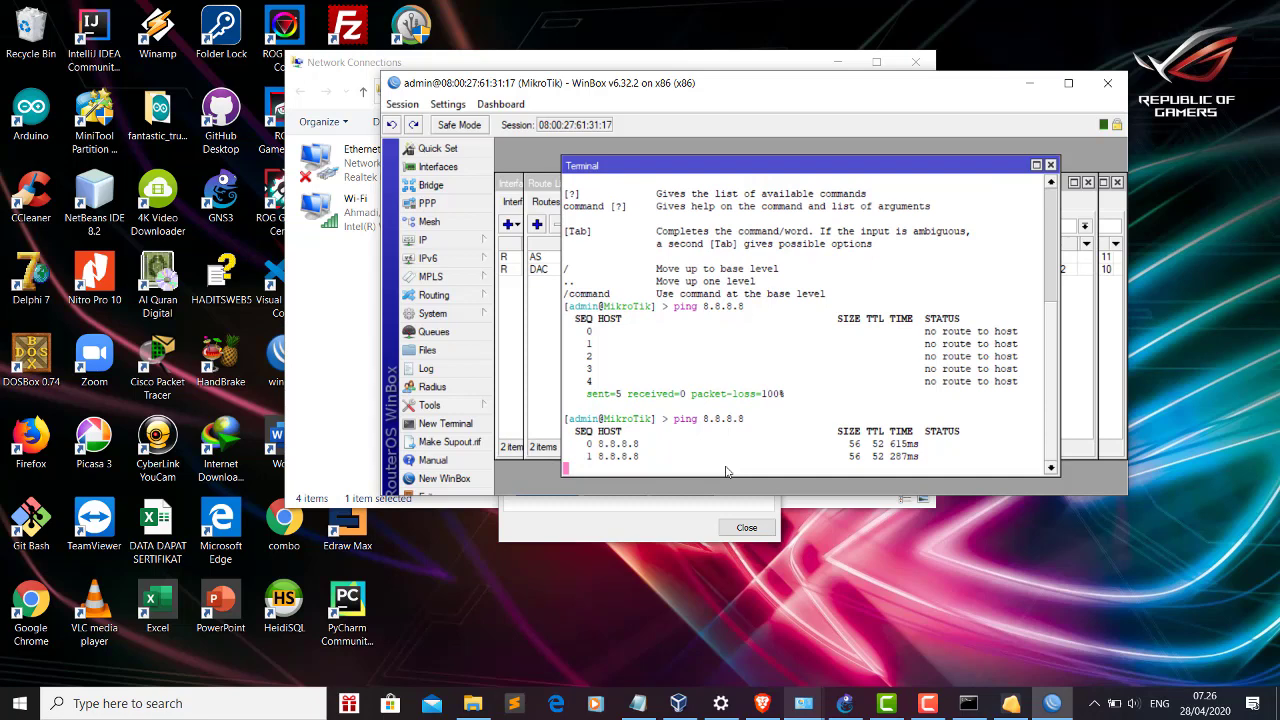
Ping google.com from the router terminal to test DNS name resolution, and stop the ping
key("Up")
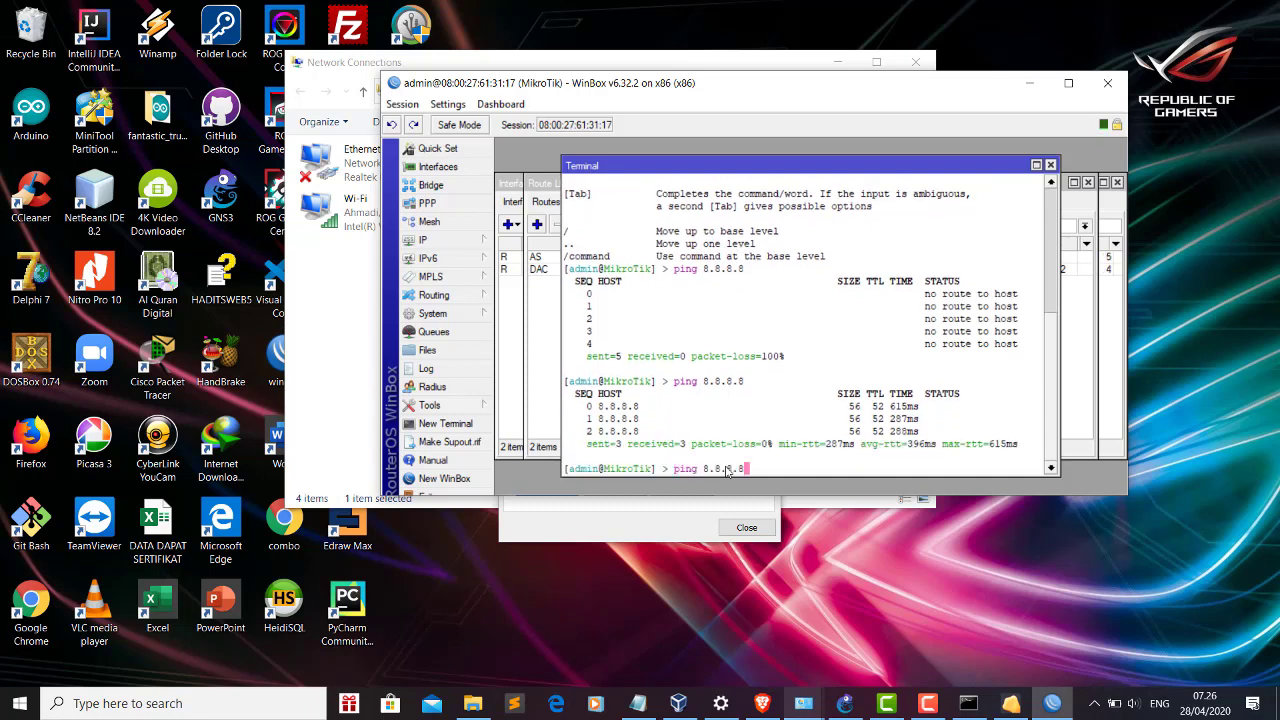
key("BackSpace")
key("BackSpace")
key("BackSpace")
key("BackSpace")
key("BackSpace")
key("BackSpace")
key("BackSpace")
type("google.com")
key("Return")
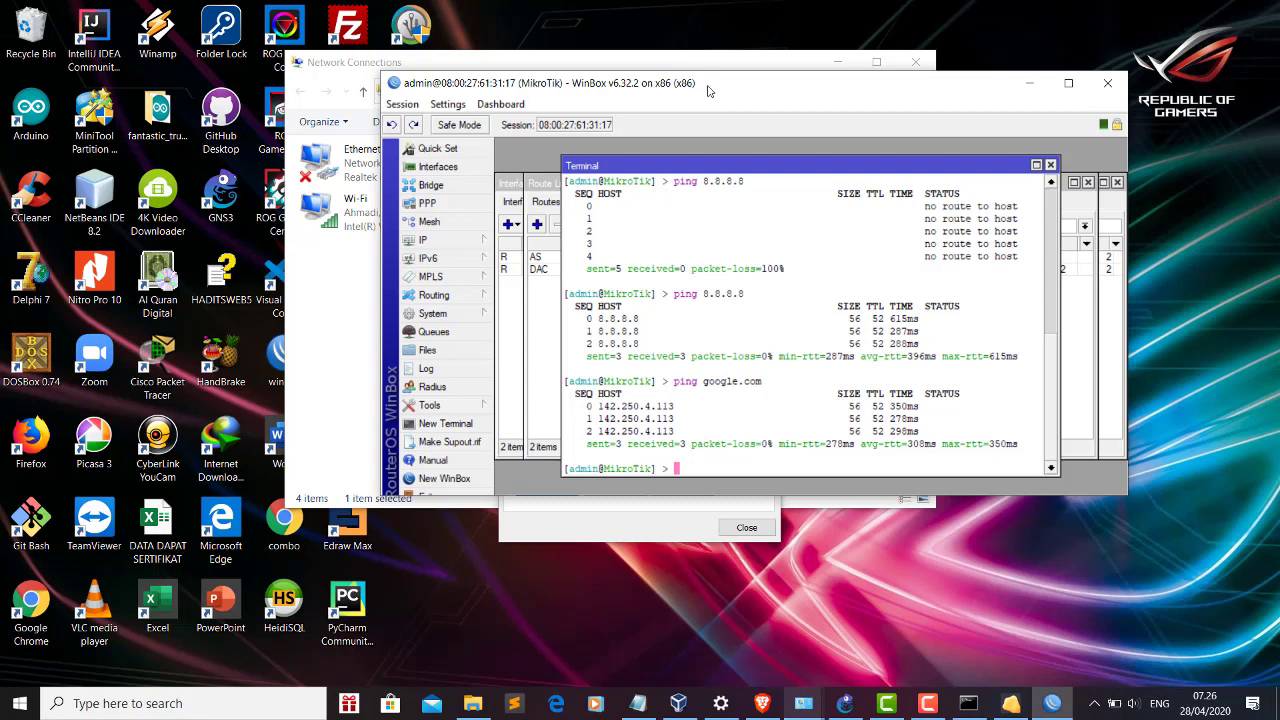
Start a new firewall NAT rule in a widened window, with chain srcnat, out interface ether1 and no in interface
left_click_drag(689, 81, 644, 72)
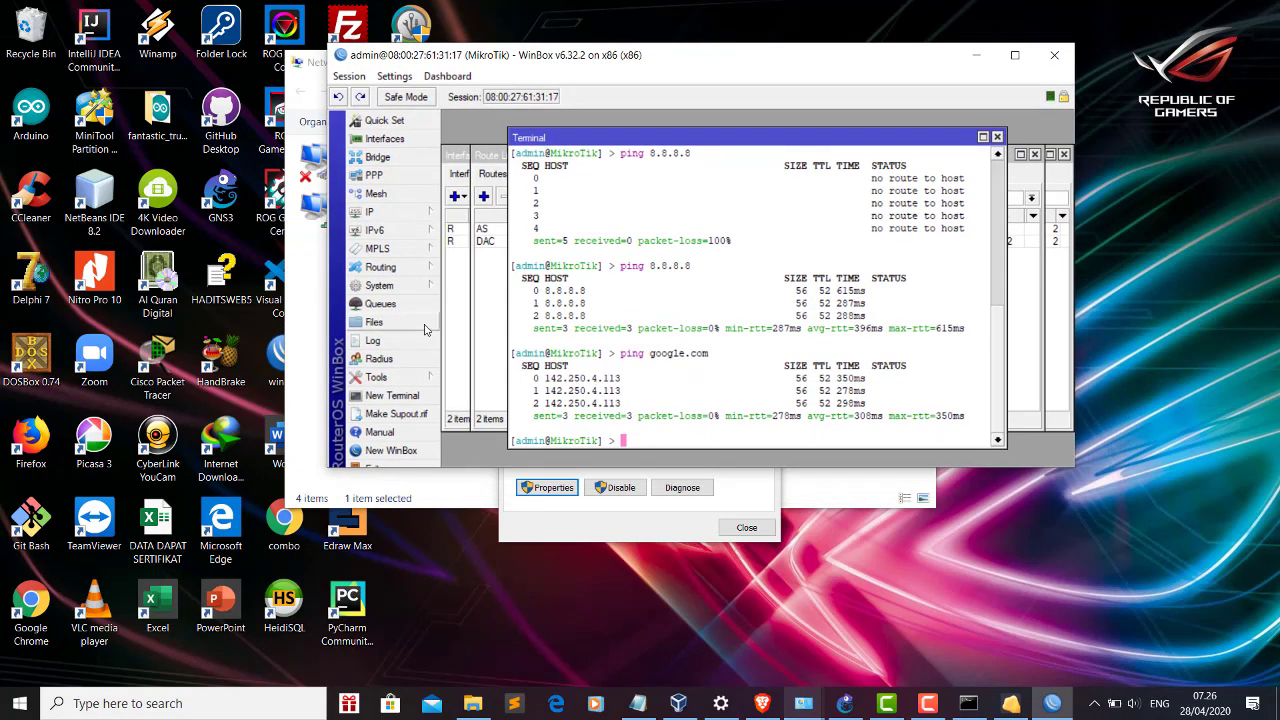
left_click(407, 214)
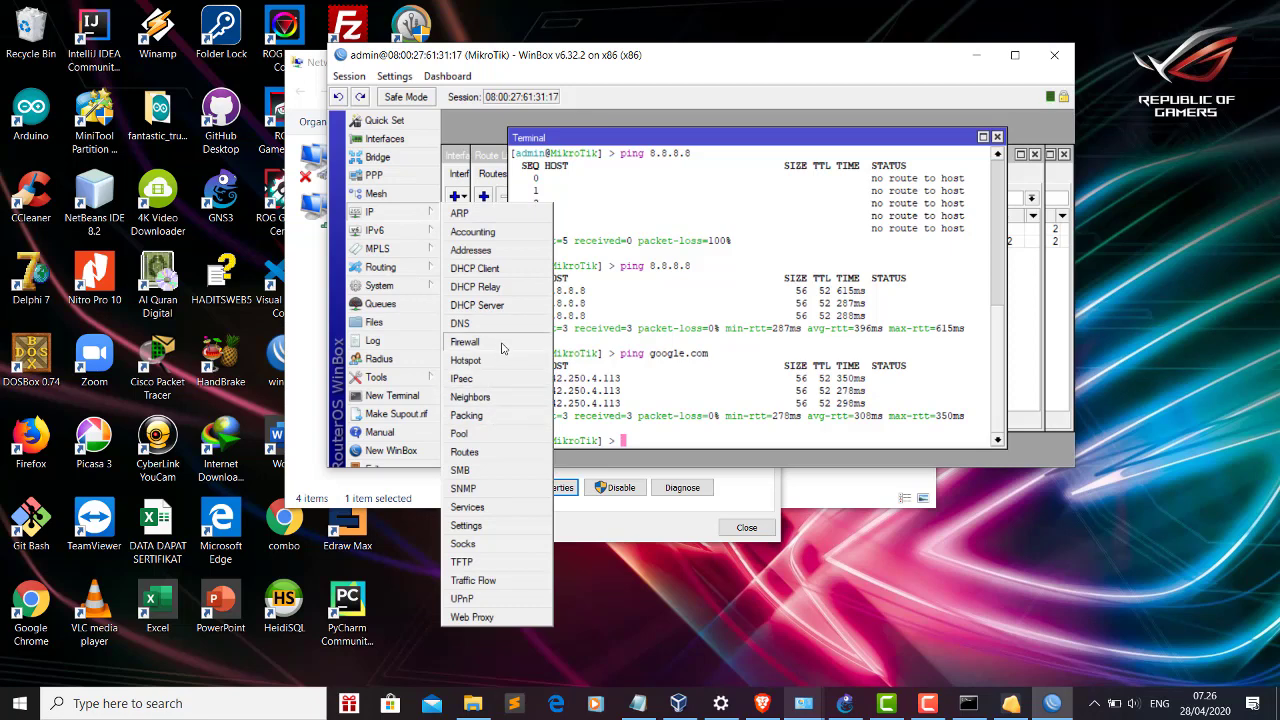
left_click(465, 342)
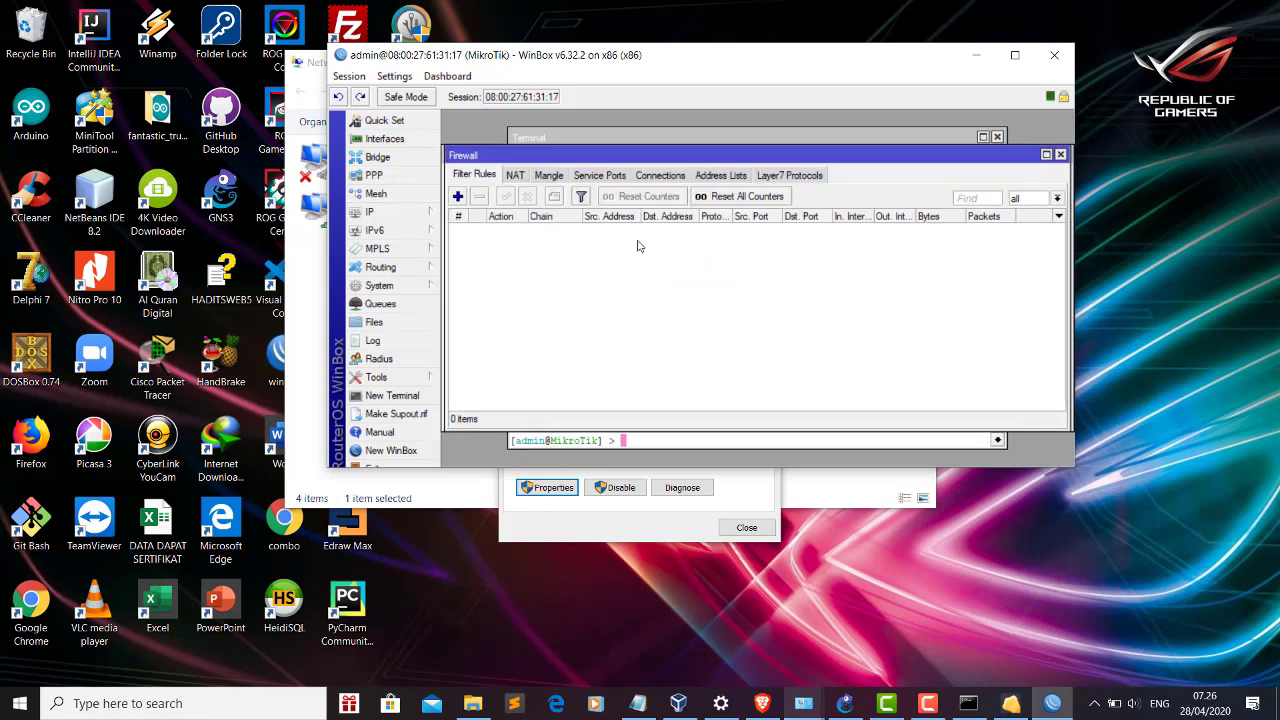
left_click(516, 176)
left_click(457, 197)
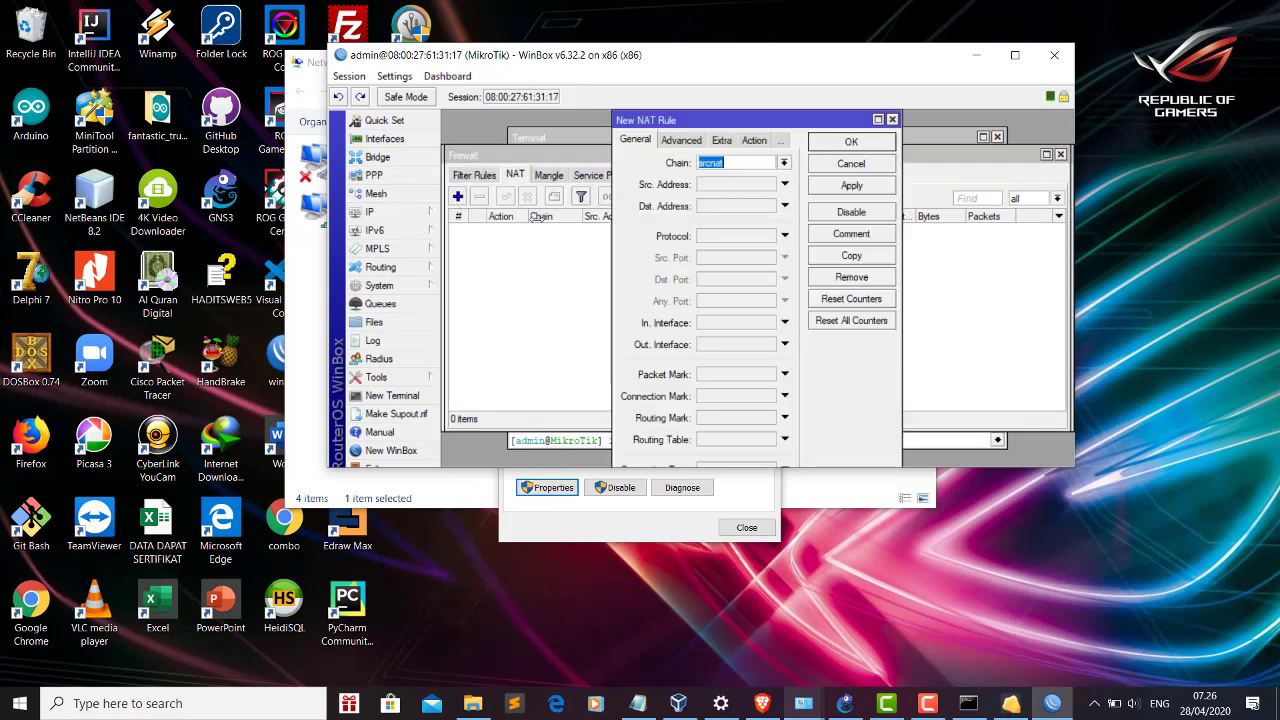
left_click_drag(612, 198, 442, 198)
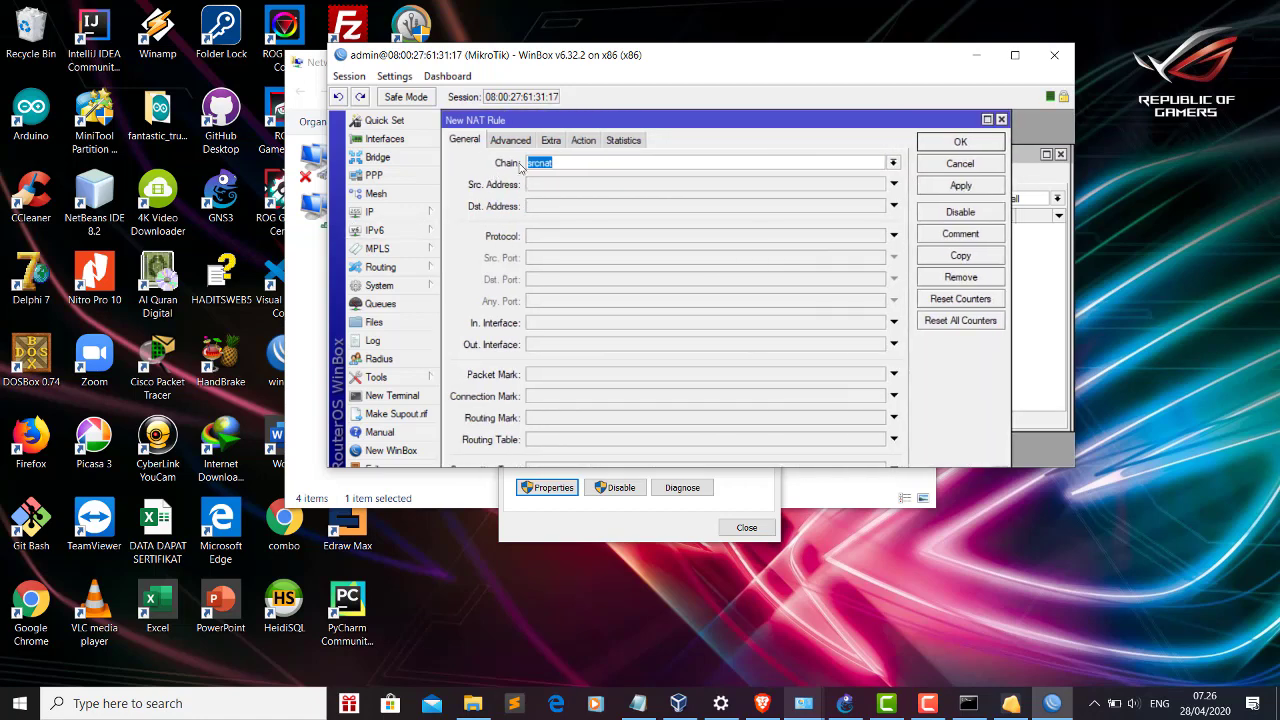
left_click(562, 162)
left_click(564, 324)
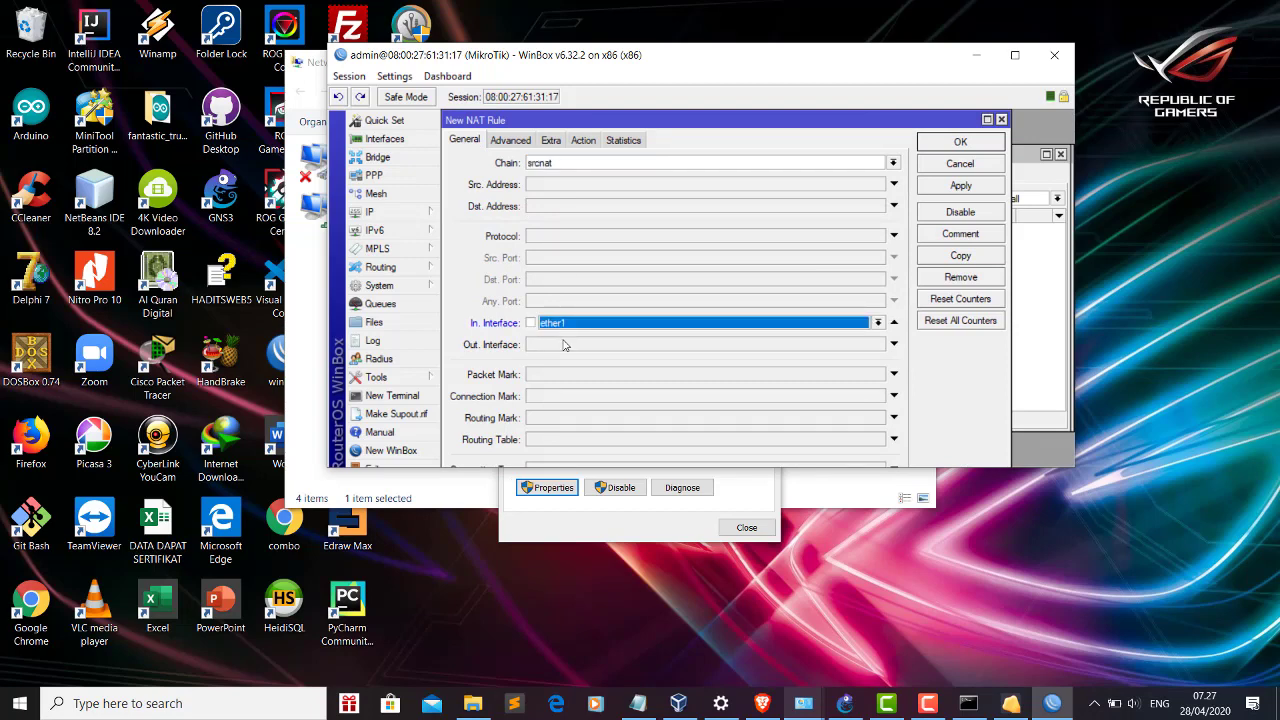
left_click(565, 344)
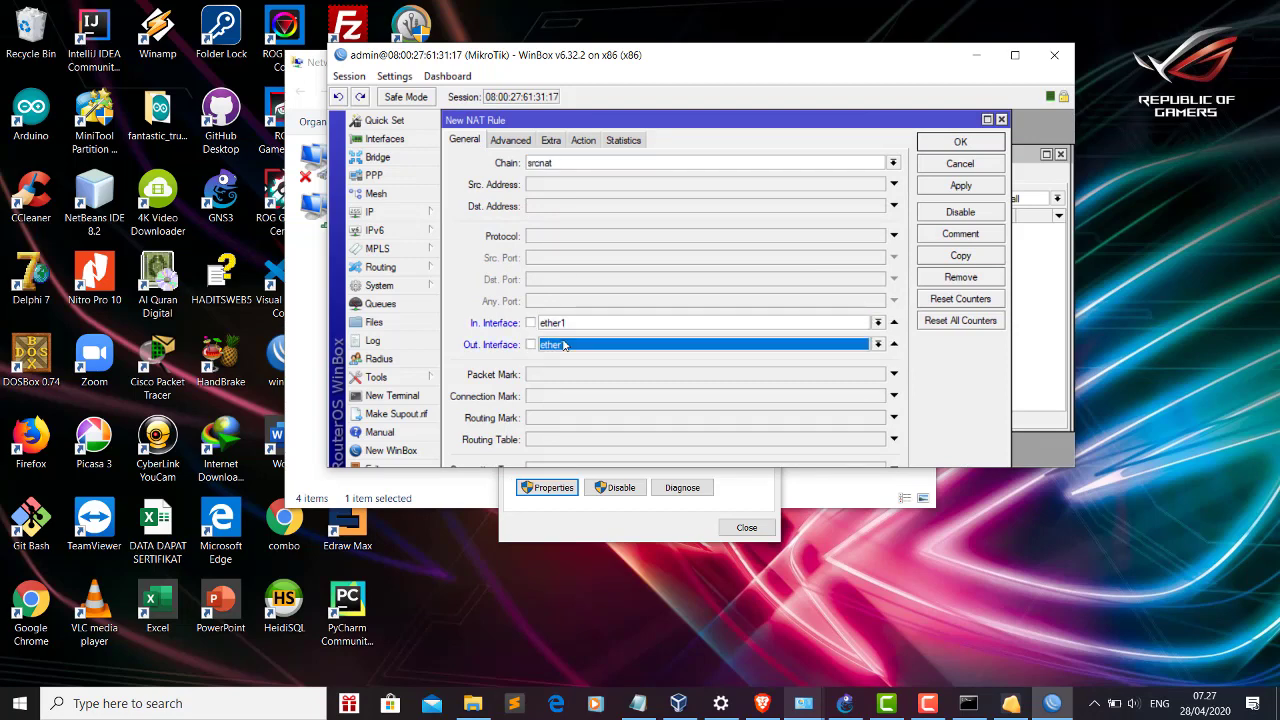
left_click(894, 322)
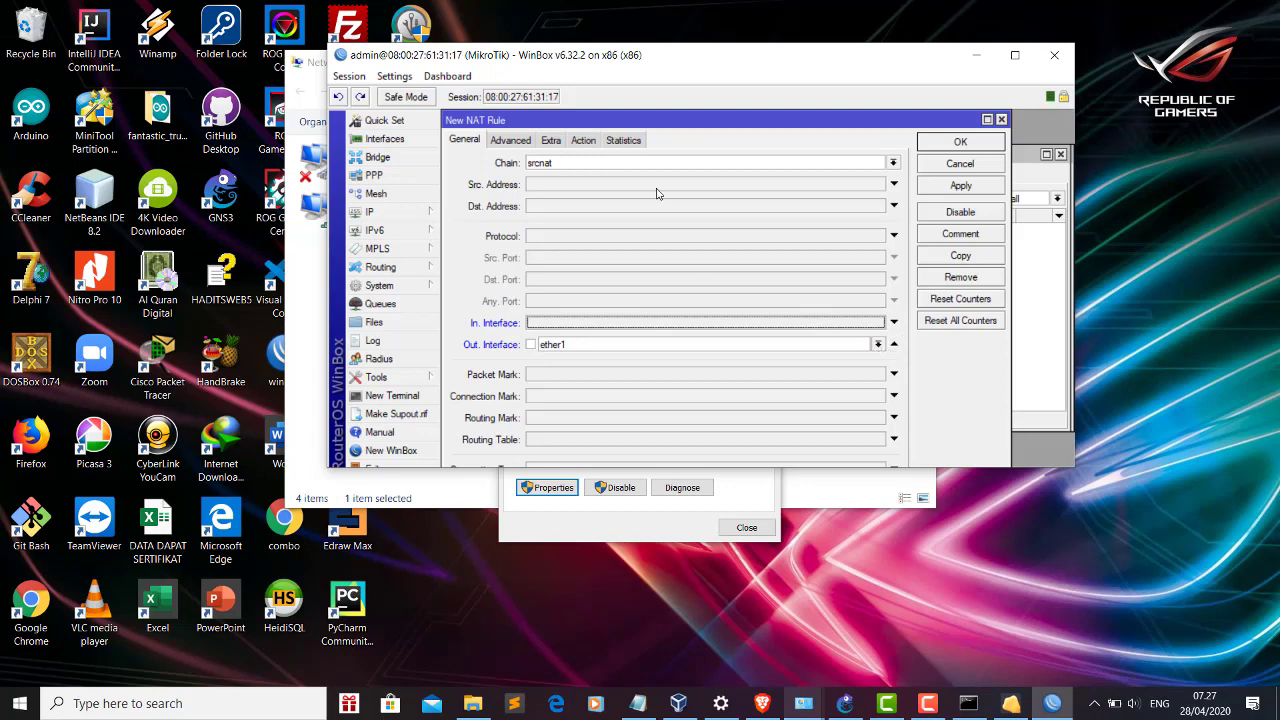
Set the new NAT rule's action to masquerade, apply it, and save the rule
left_click(623, 140)
left_click(584, 140)
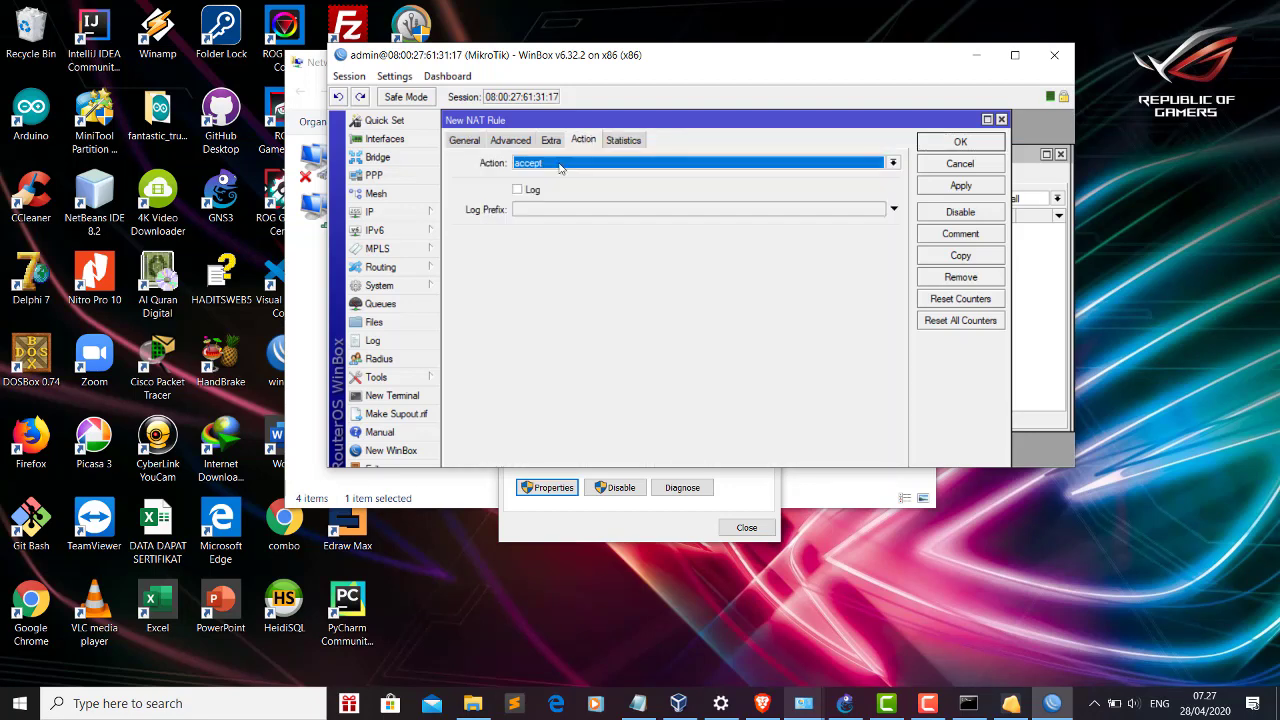
left_click(893, 164)
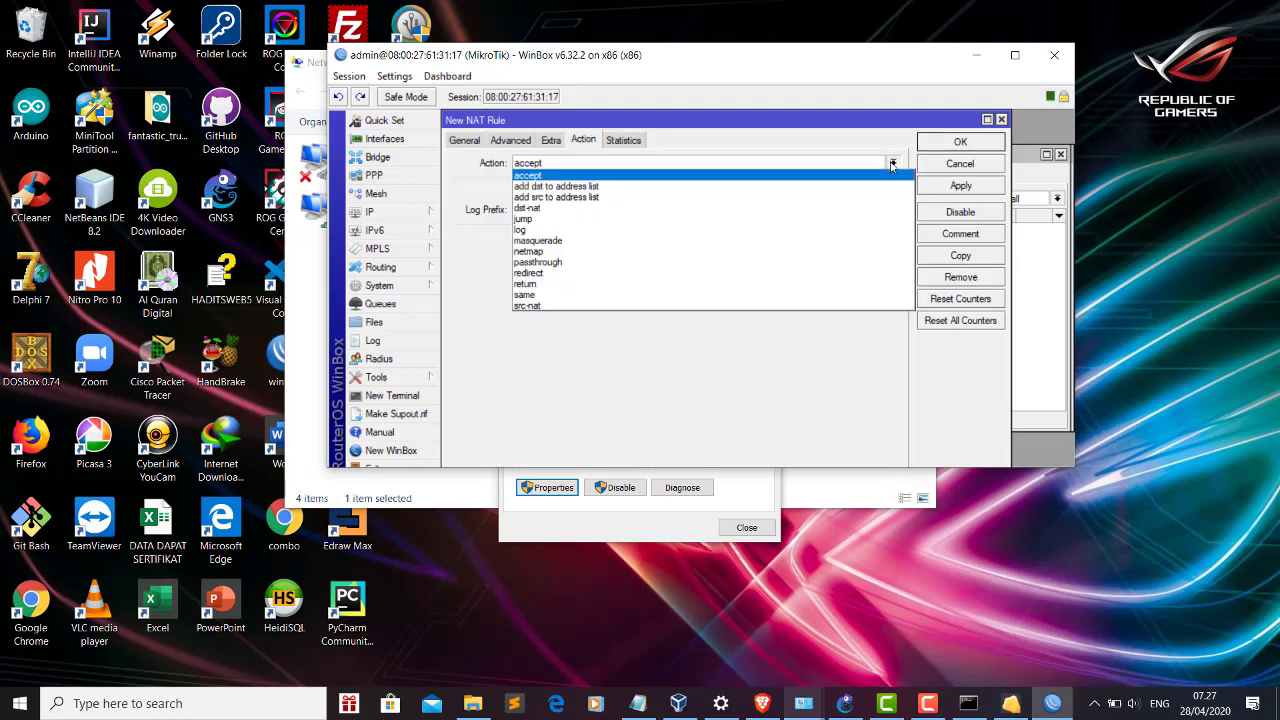
left_click(798, 244)
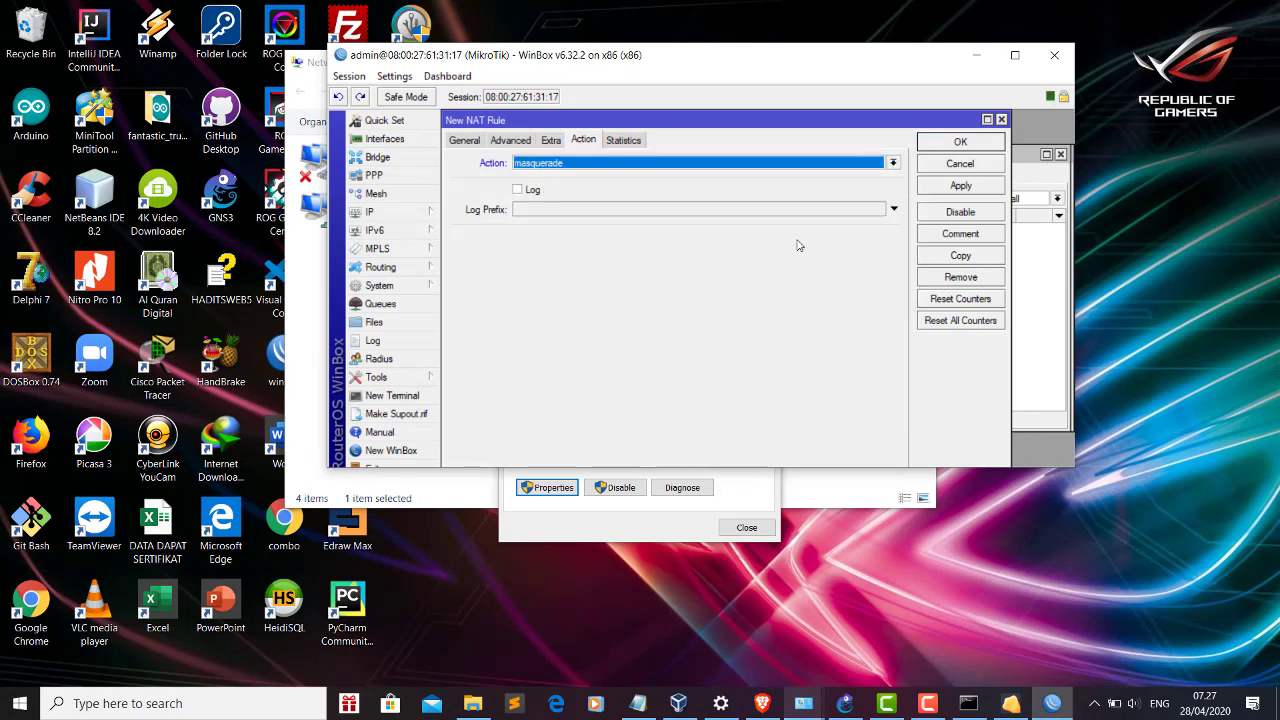
left_click(962, 186)
left_click(960, 142)
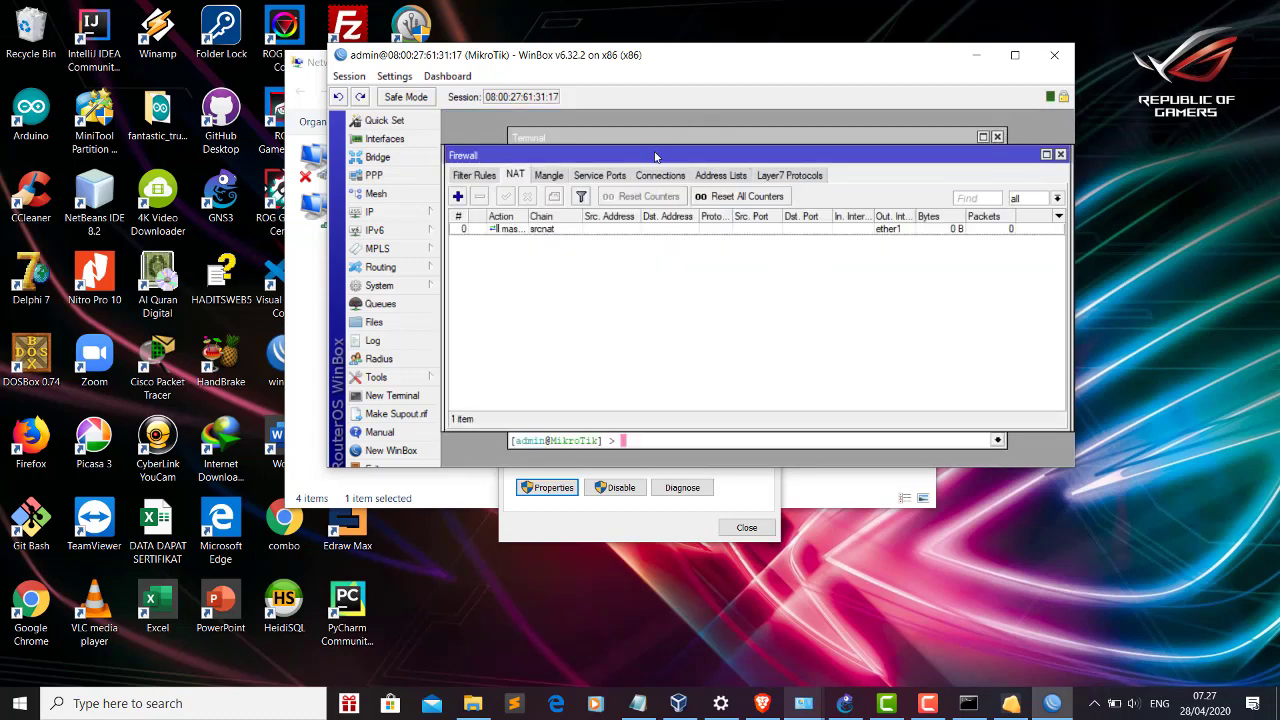
Move the Firewall window aside and bring the router terminal with the ping output to the front
left_click_drag(657, 157, 653, 253)
left_click(686, 205)
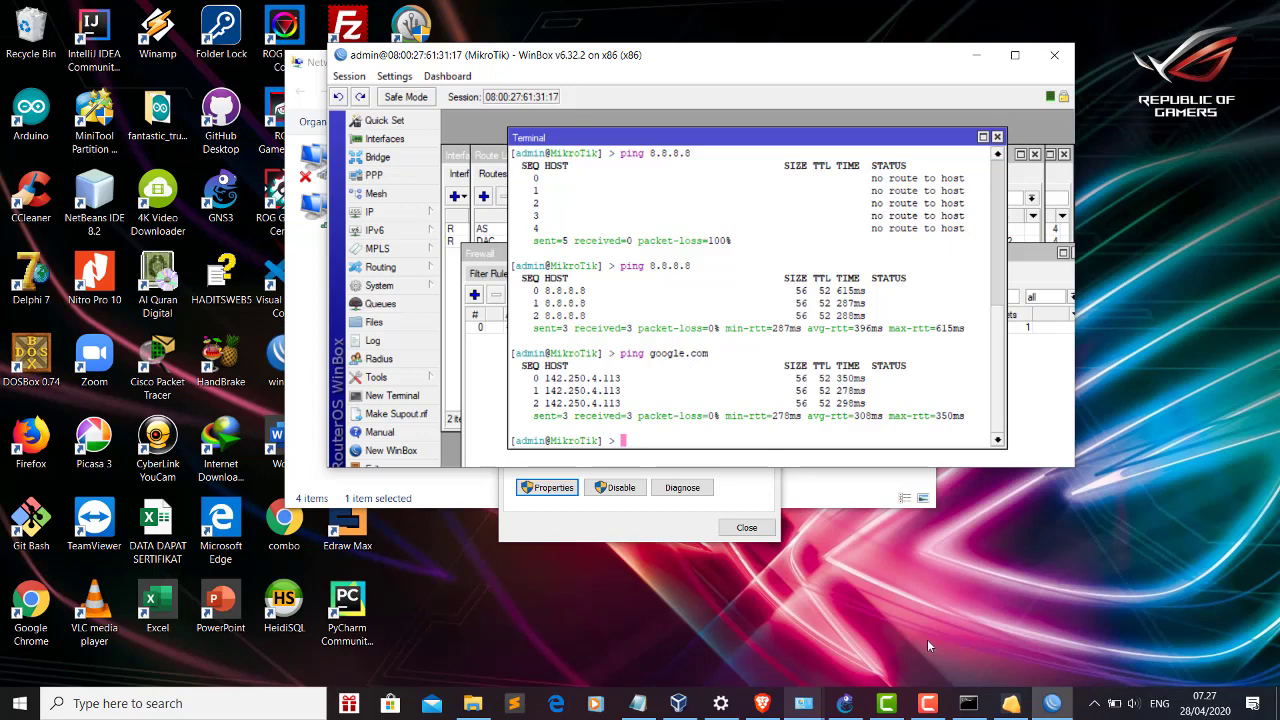
left_click(928, 704)
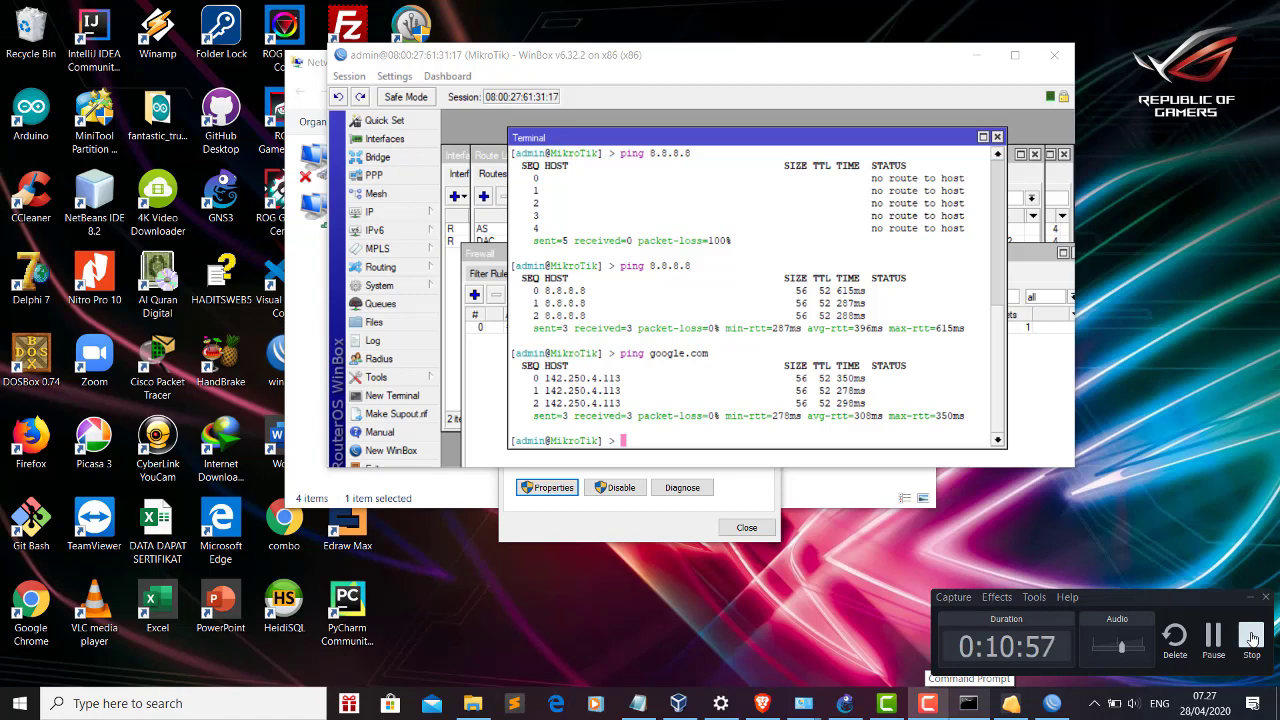
left_click(1250, 640)
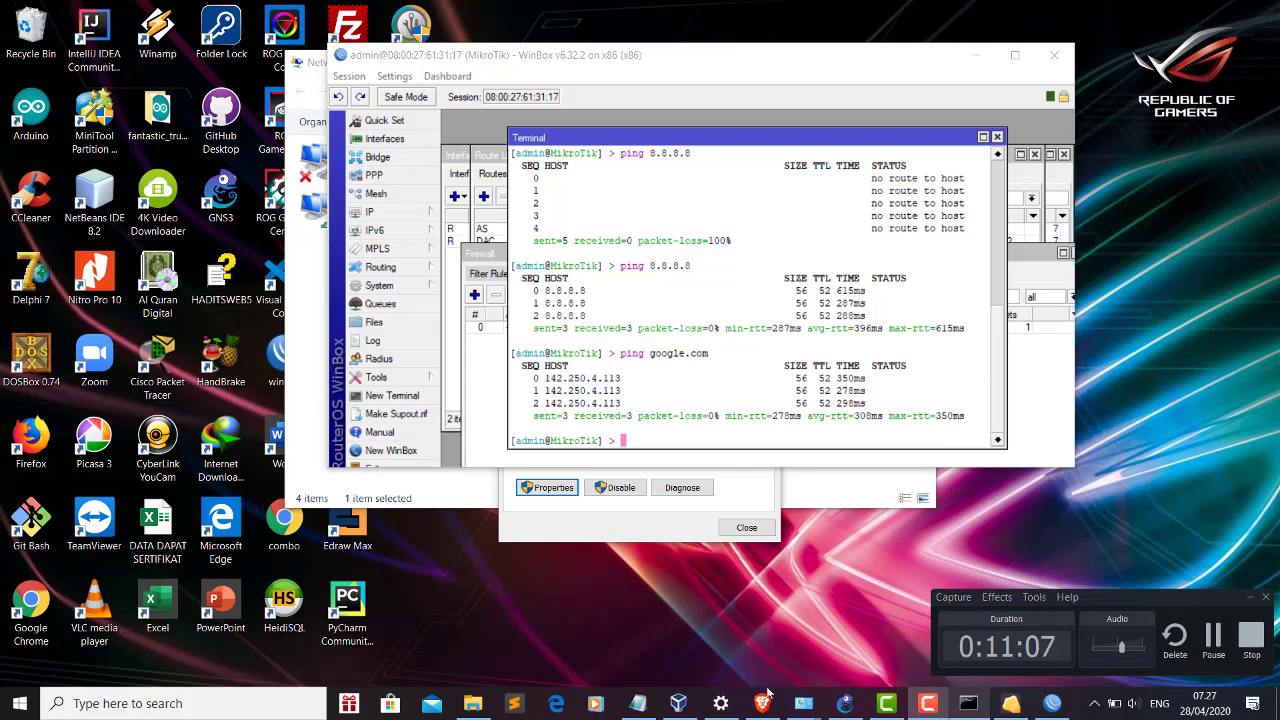
Switch to VirtualBox Manager and examine MikroTik_Router02's network settings for Adapters 1 and 2, including the attachment types offered for Adapter 2
left_click(678, 703)
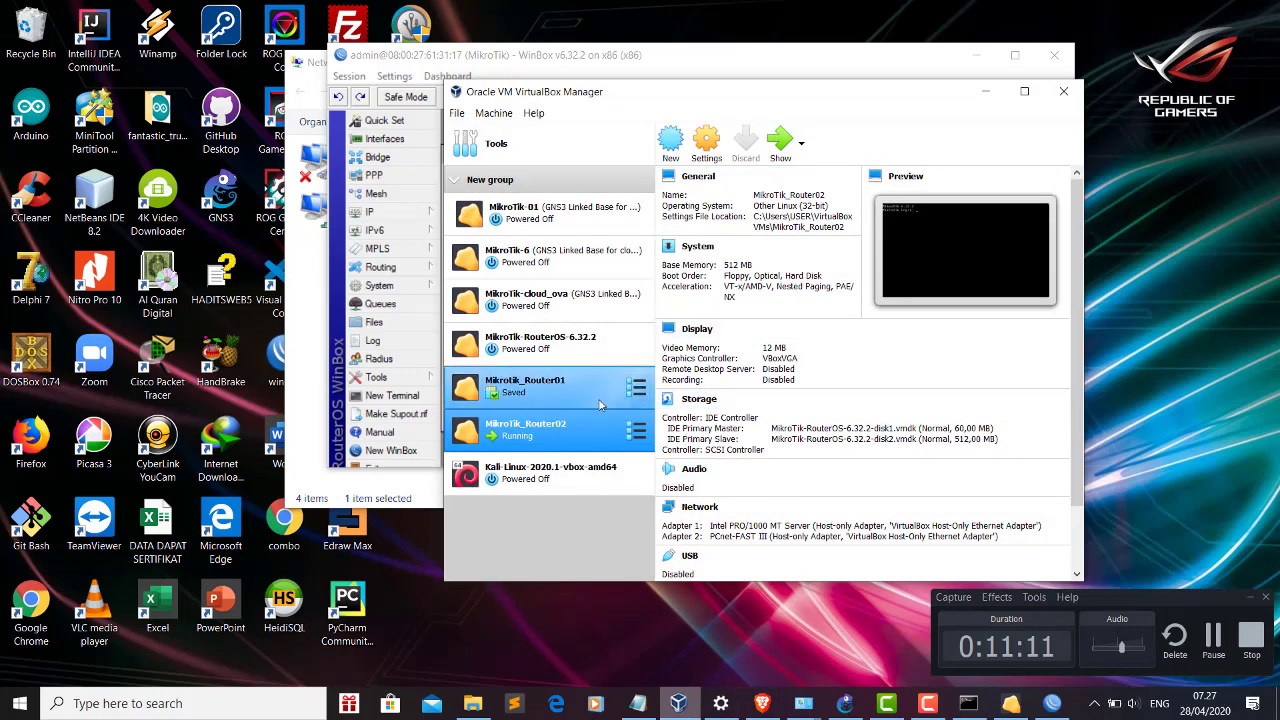
left_click(707, 145)
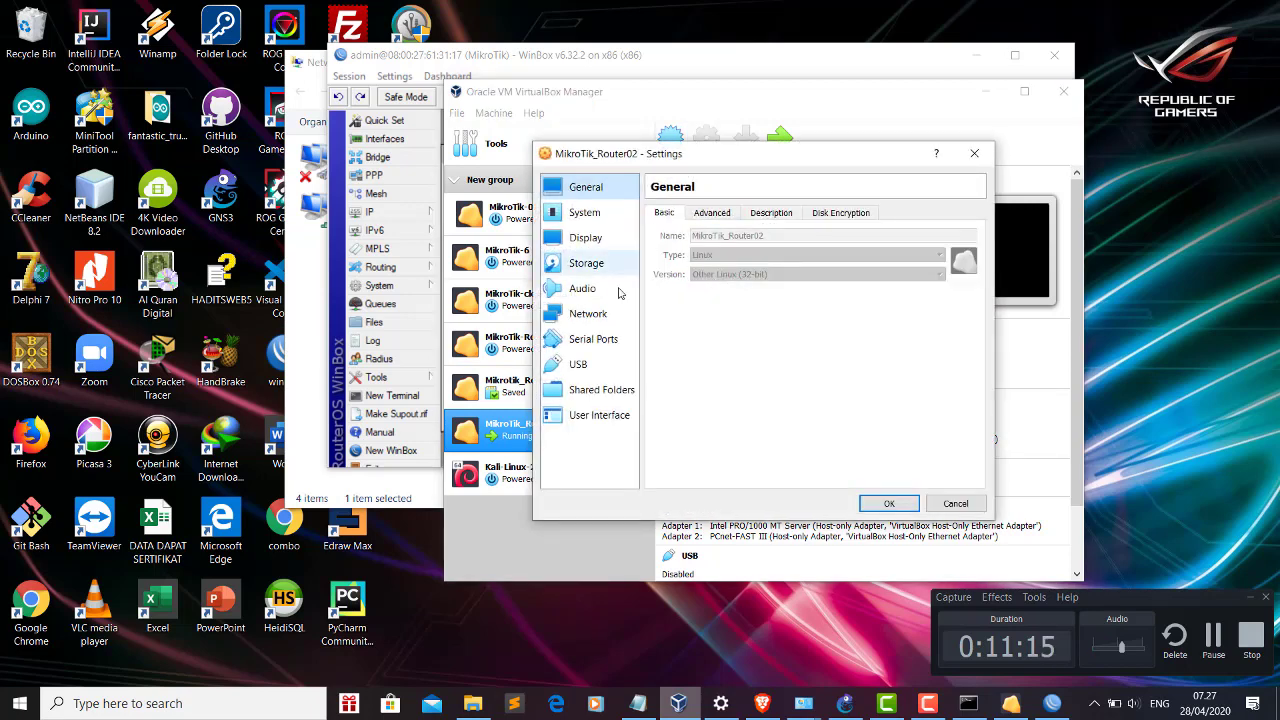
left_click(602, 314)
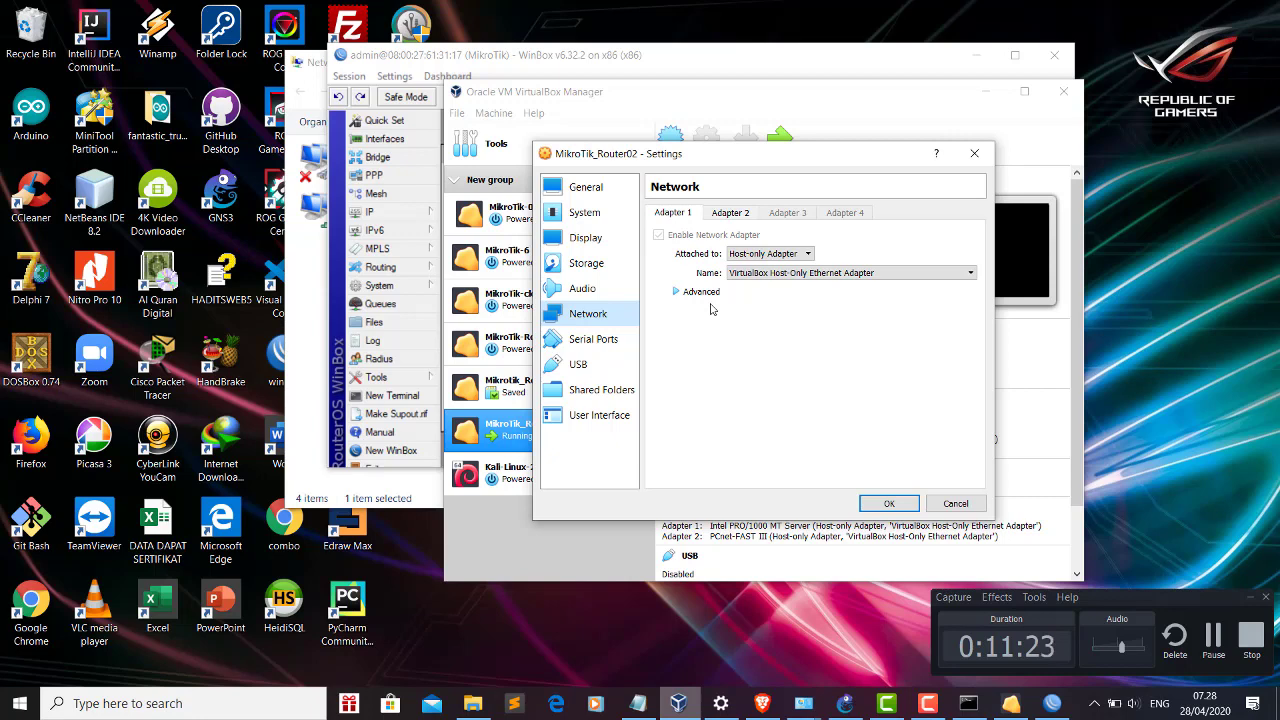
left_click(735, 215)
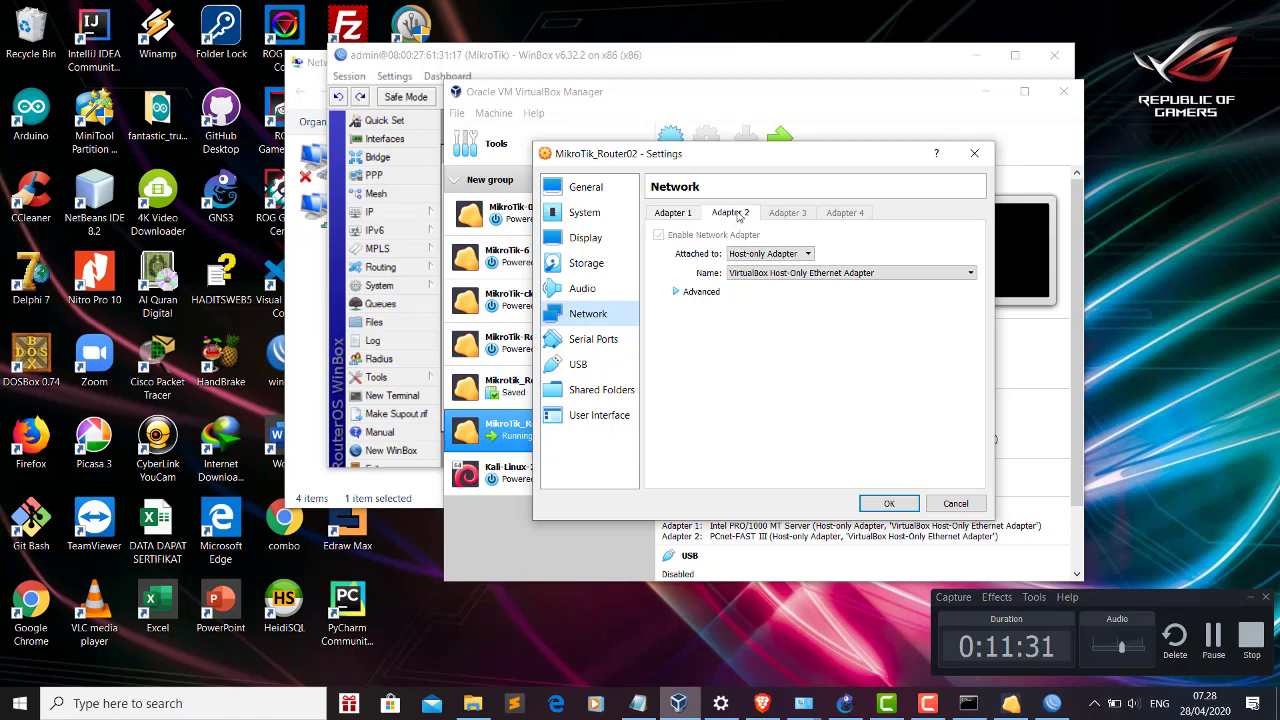
left_click(808, 255)
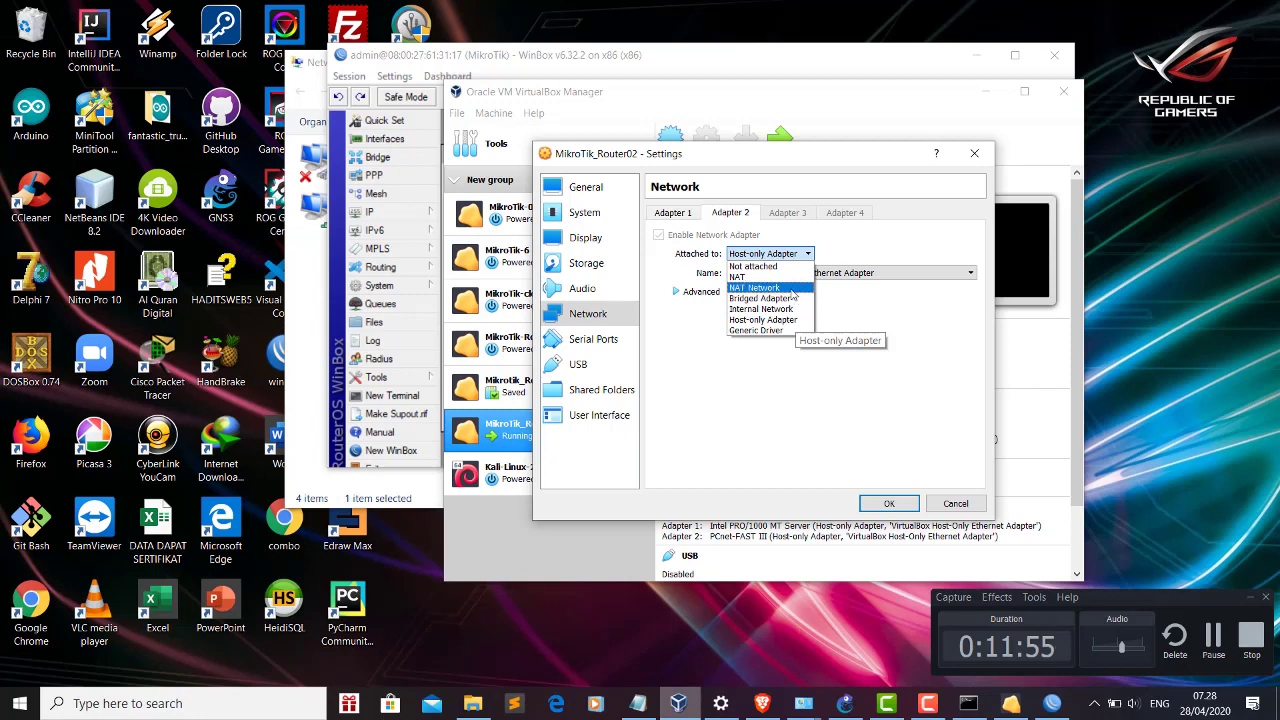
left_click(901, 340)
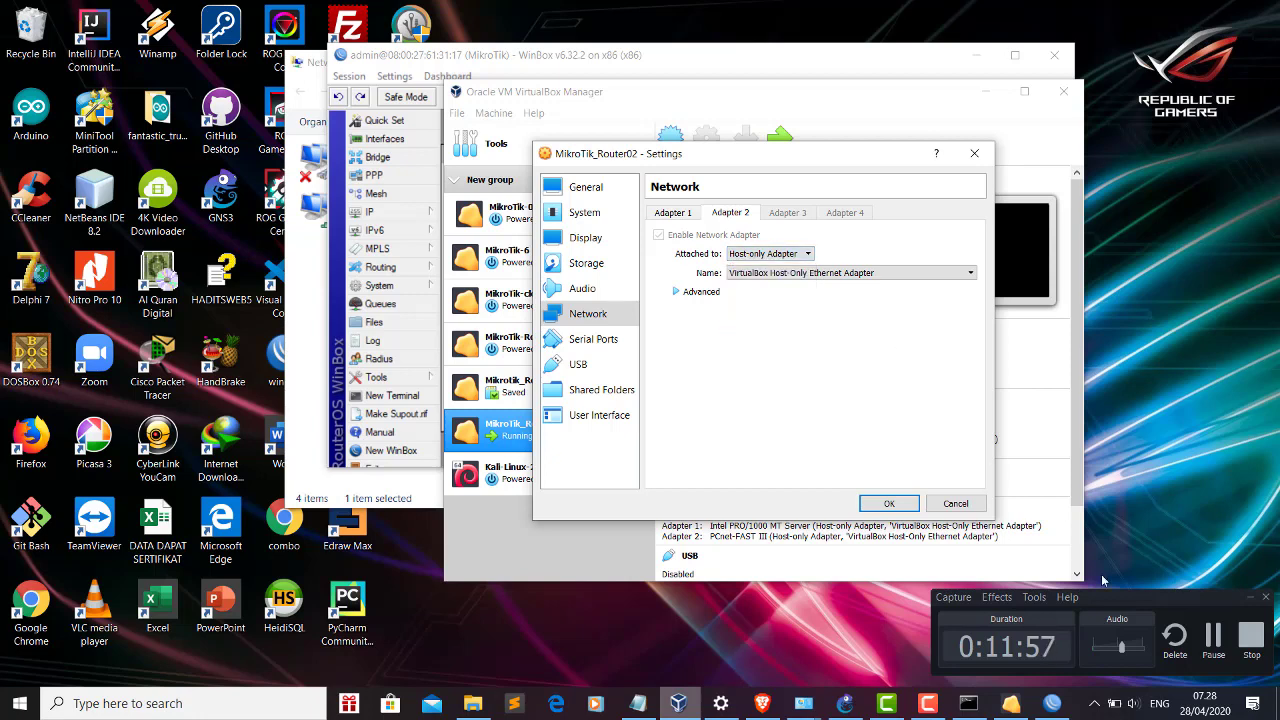